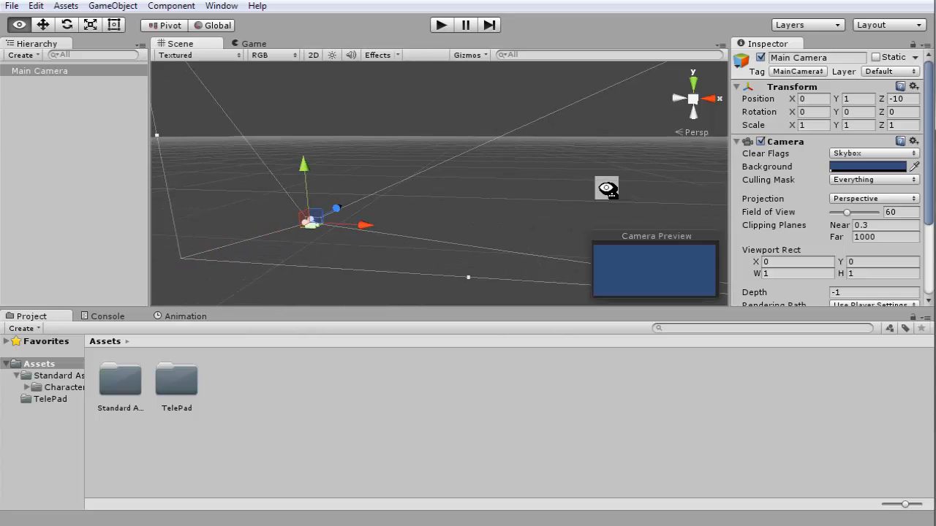
key(w)
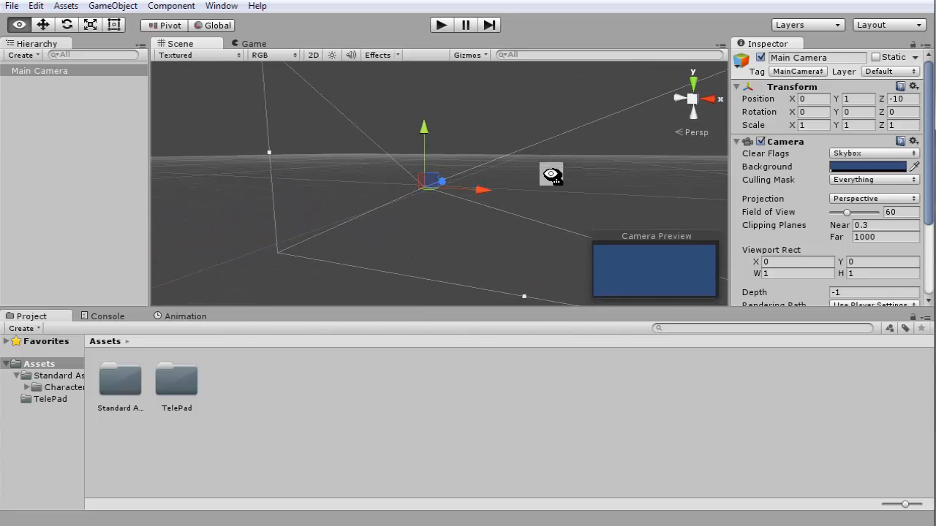
key(a)
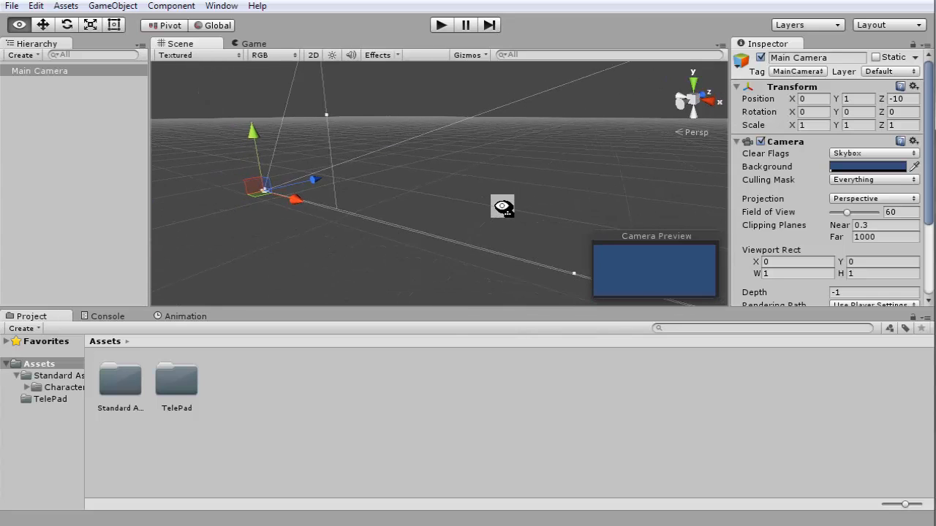
key(d)
key(a)
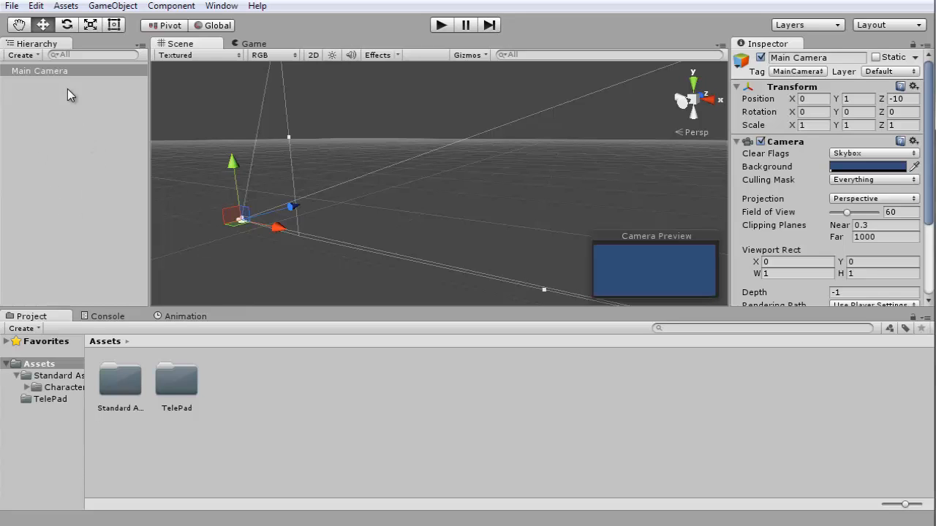
- Add a UI Button and a UI RawImage to the scene
click(39, 56)
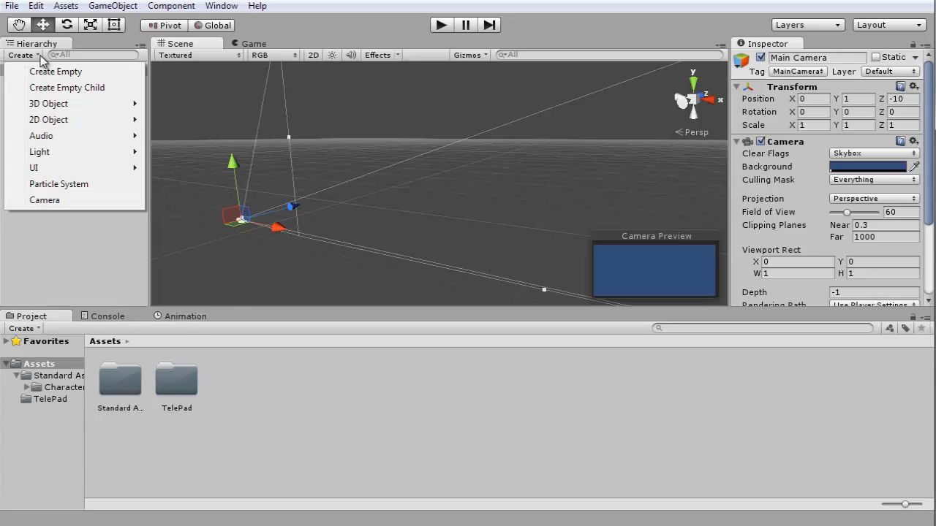
mouse_move(77, 169)
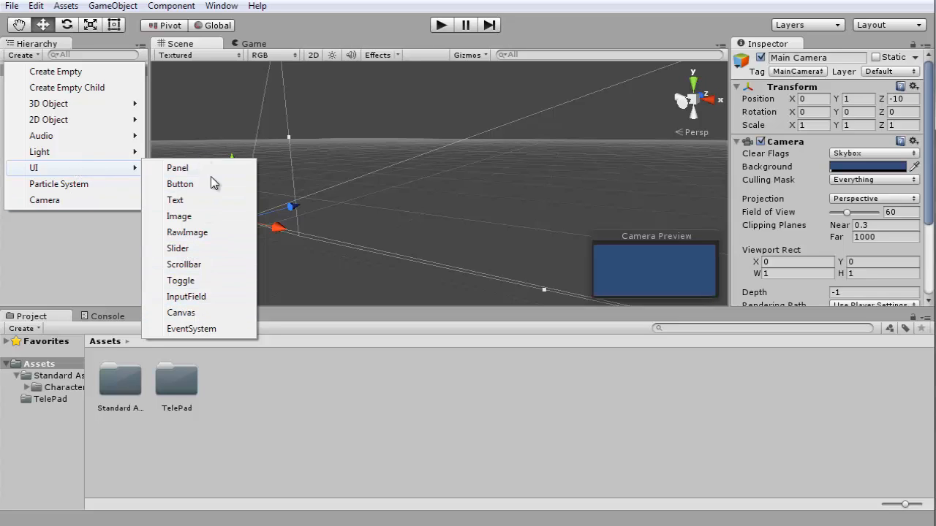
click(180, 184)
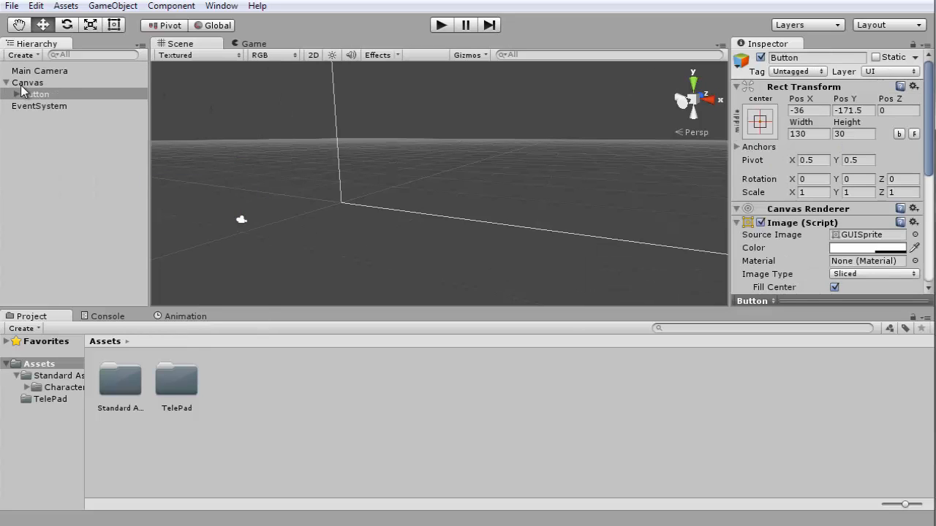
click(22, 55)
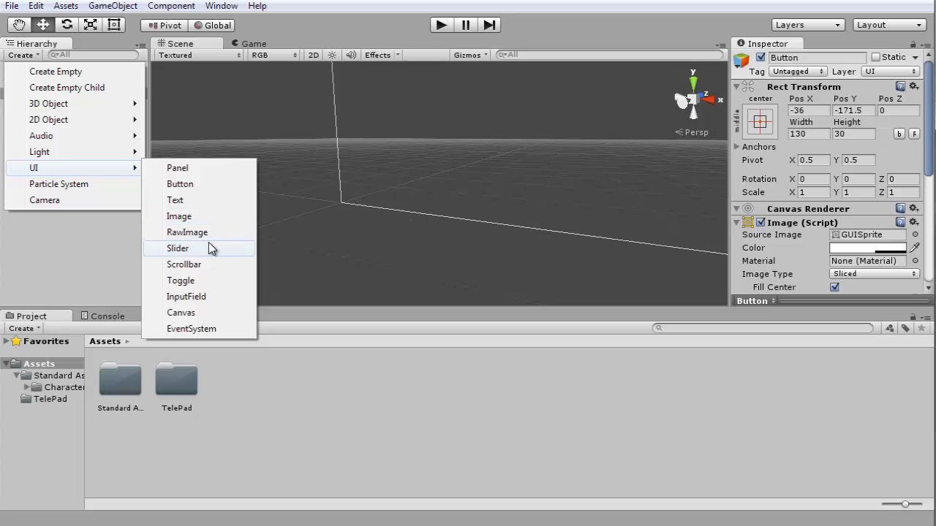
click(183, 232)
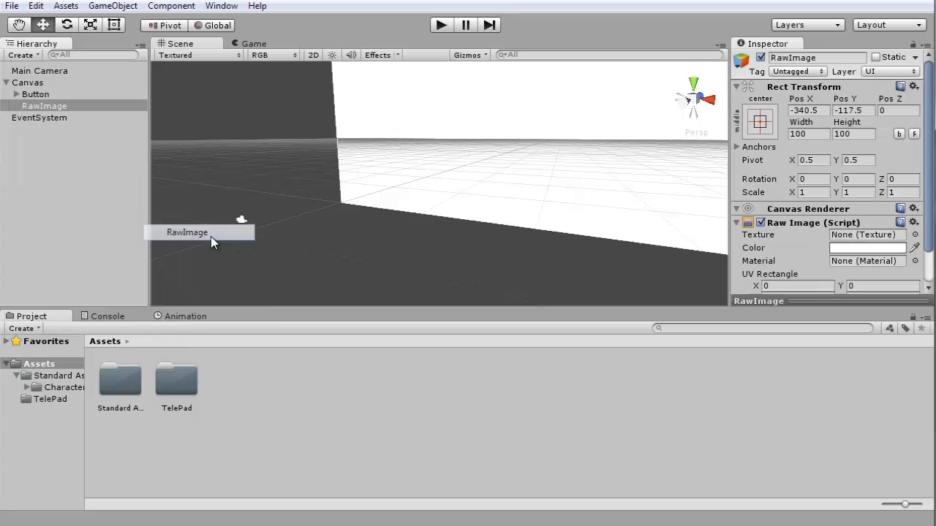
- Delete the Canvas with its UI elements and the EventSystem, leaving only the Main Camera
click(47, 82)
key(Delete)
click(66, 82)
key(Delete)
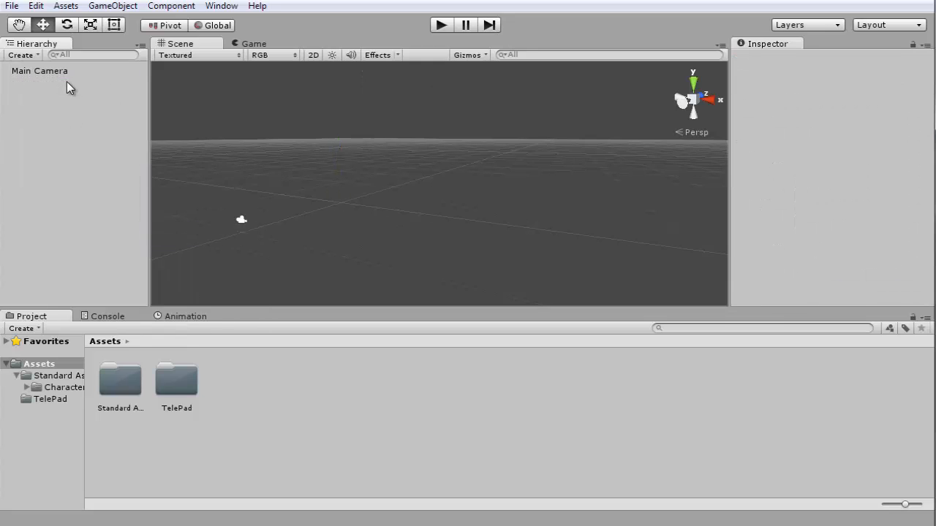
- Select the Main Camera and show its output in the Game view
alt+drag(241, 187, 307, 146)
click(303, 216)
click(254, 44)
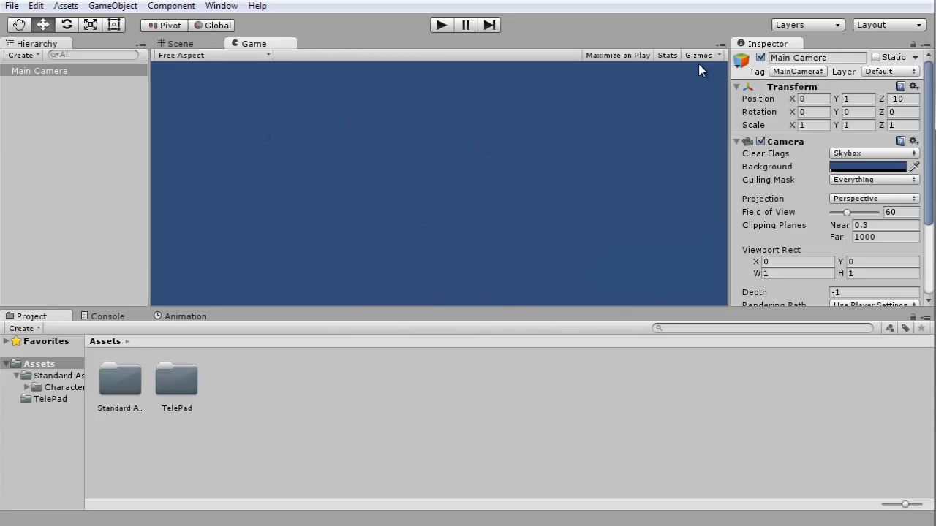
click(667, 55)
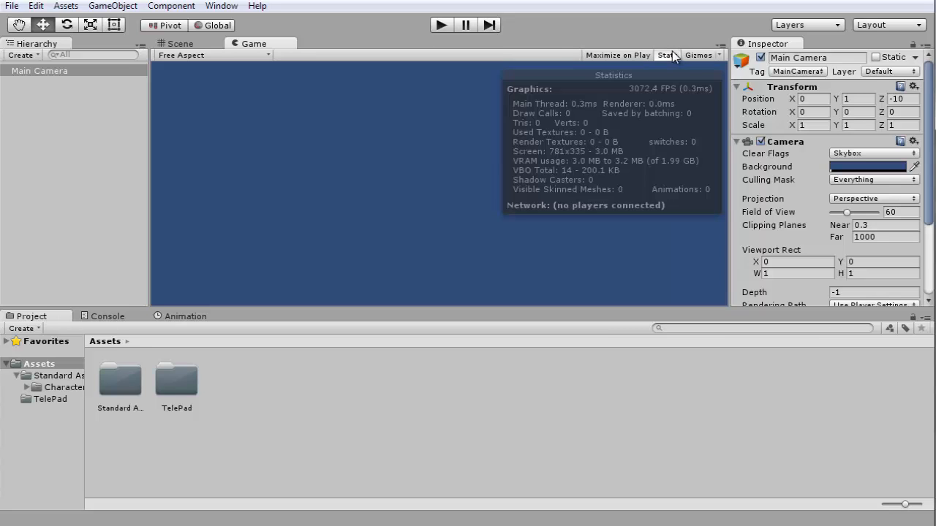
click(667, 55)
click(716, 57)
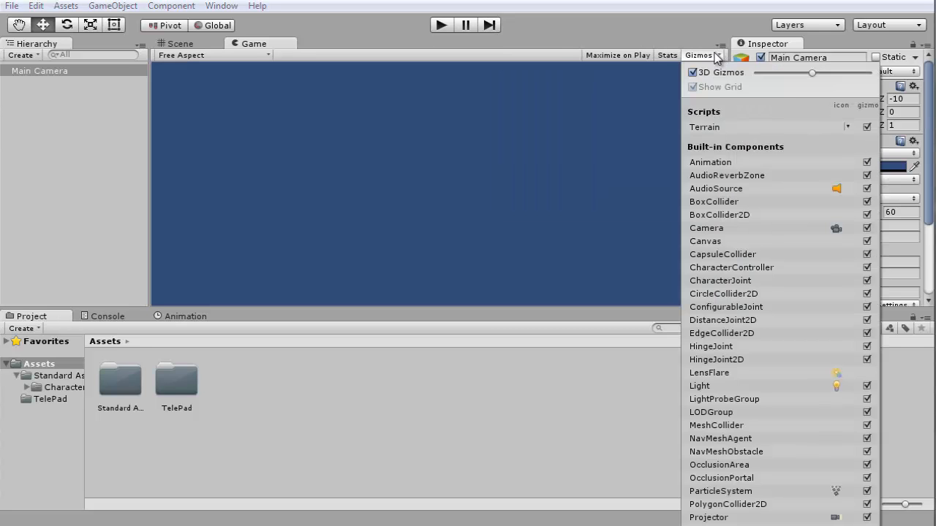
click(717, 56)
click(721, 47)
click(722, 46)
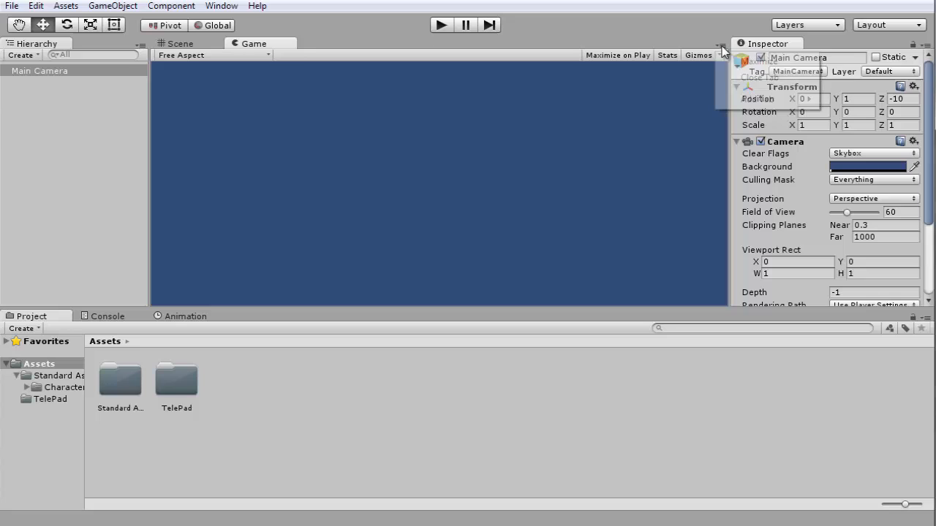
- Set the Game view's aspect ratio to 16:9 and make the view area slightly taller
click(193, 56)
click(203, 132)
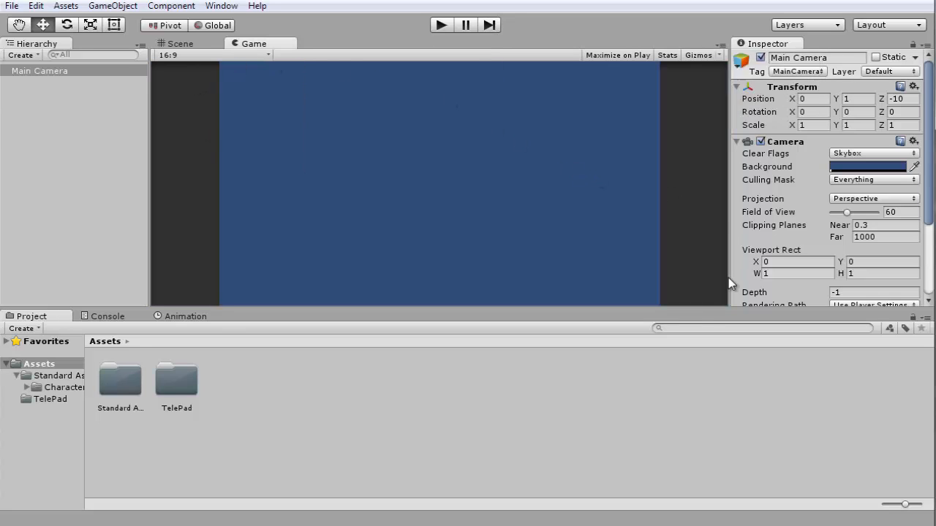
drag(699, 306, 699, 312)
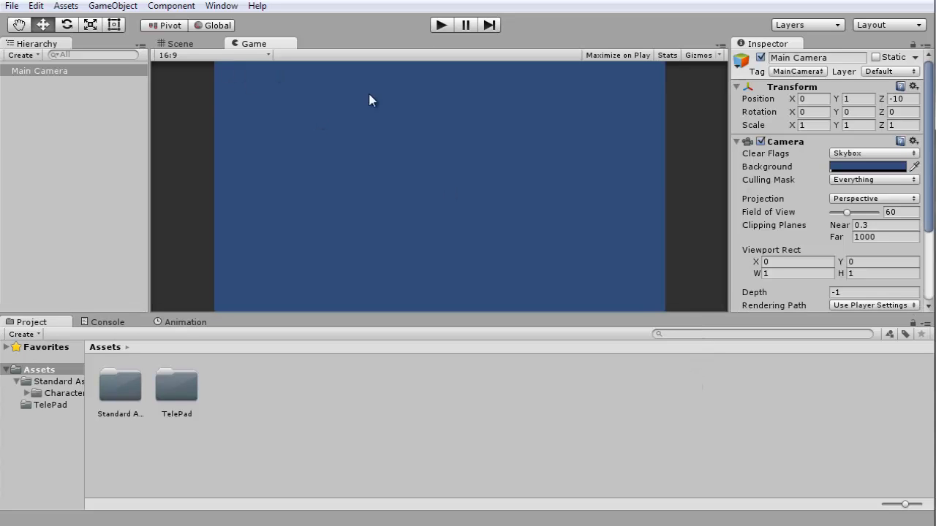
- Change the Main Camera's background to a near-black colour and check it in the Game view
click(193, 43)
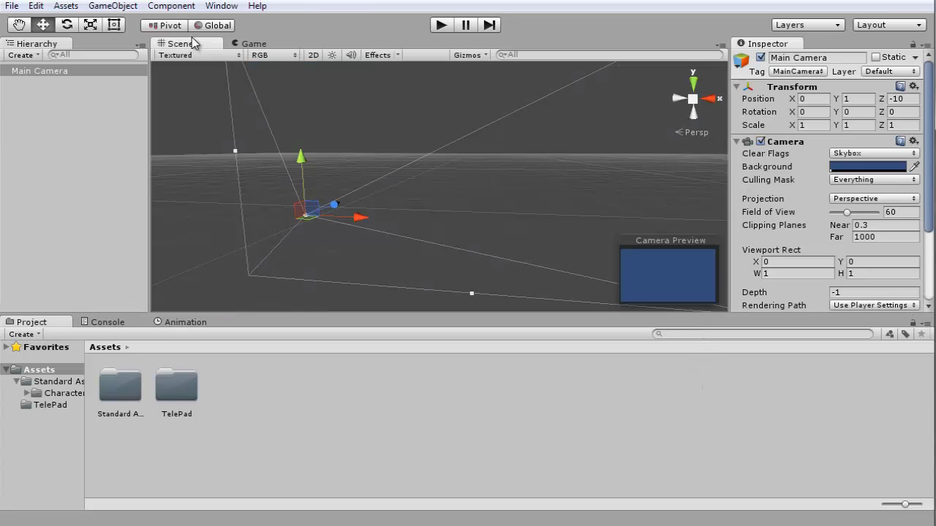
right_drag(399, 172, 413, 183)
key(w)
click(849, 168)
drag(788, 252, 739, 350)
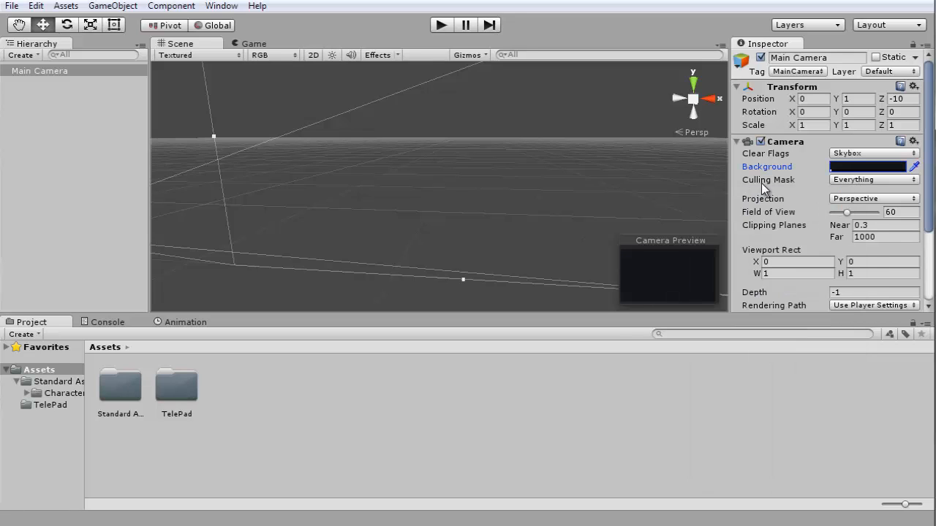
click(841, 200)
click(243, 44)
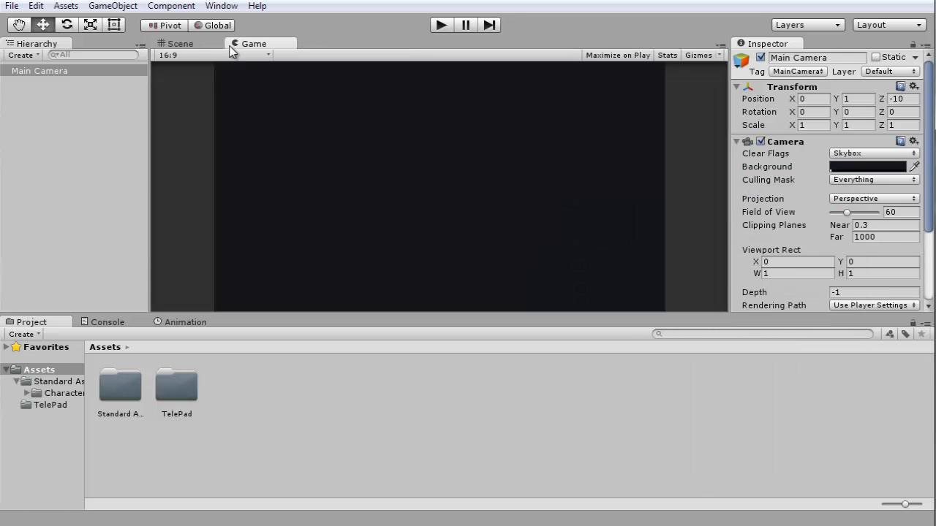
- Return to the Scene view, switch it to 2D mode and clear the camera selection
click(180, 45)
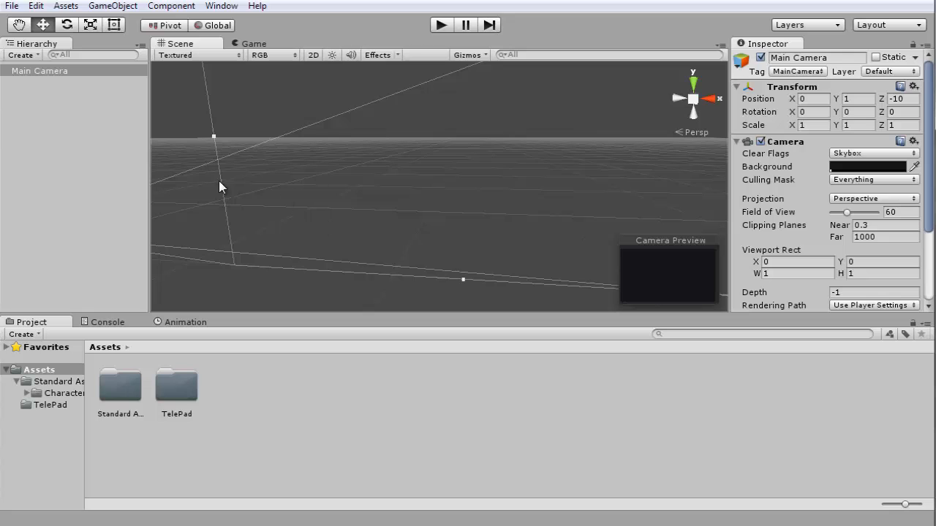
scroll(475, 116, down, 6)
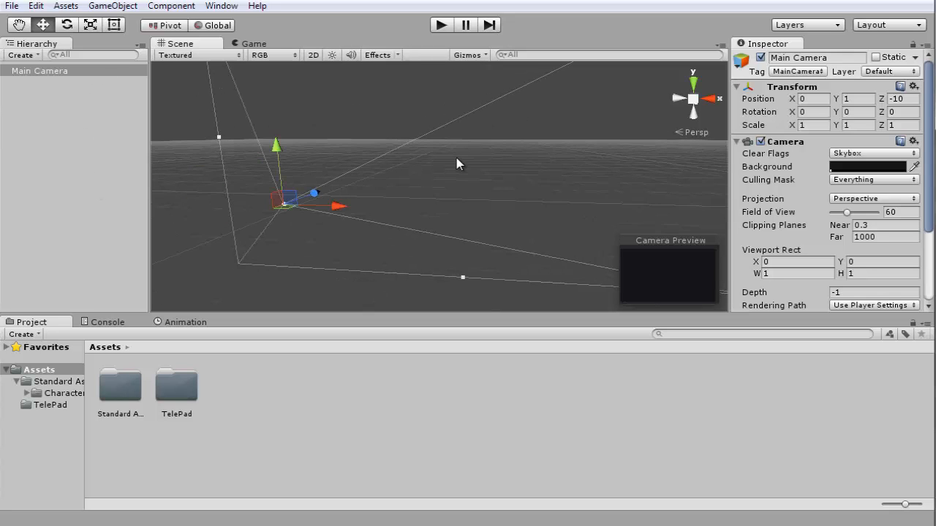
right_drag(458, 160, 499, 158)
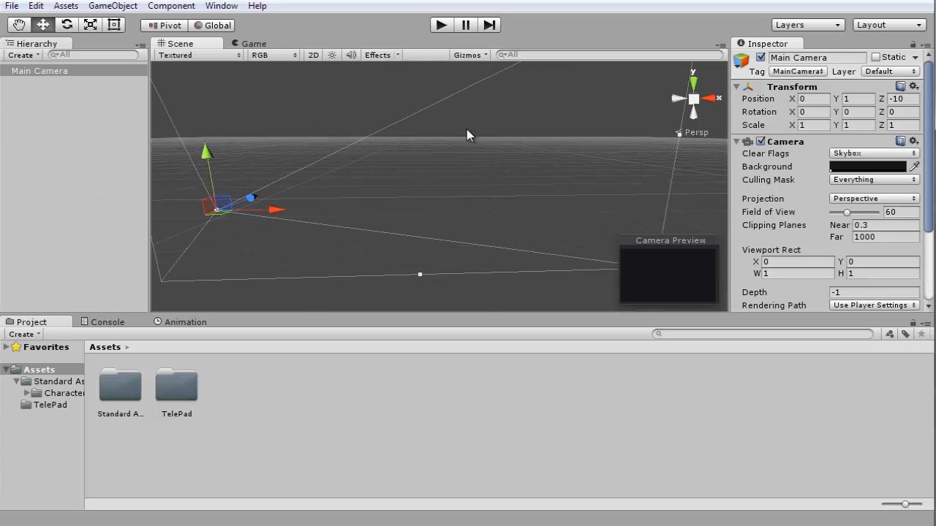
click(310, 56)
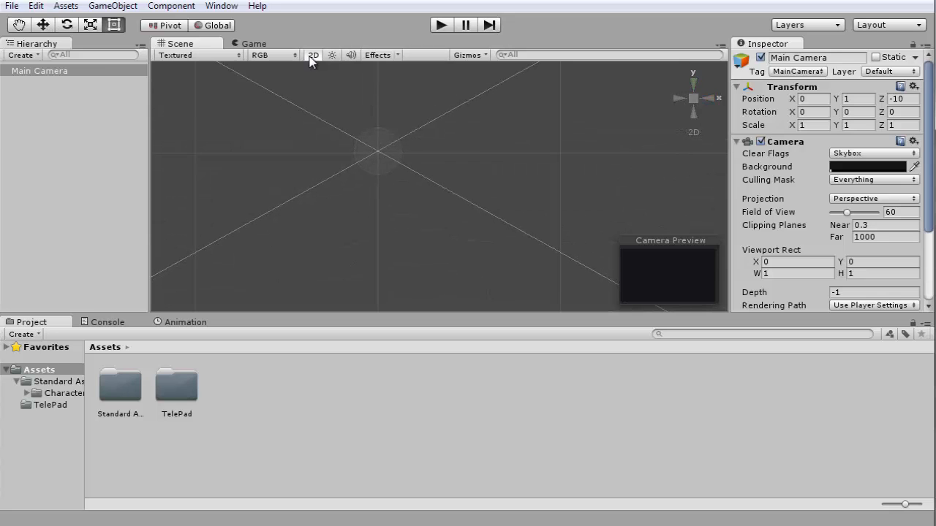
scroll(534, 172, down, 20)
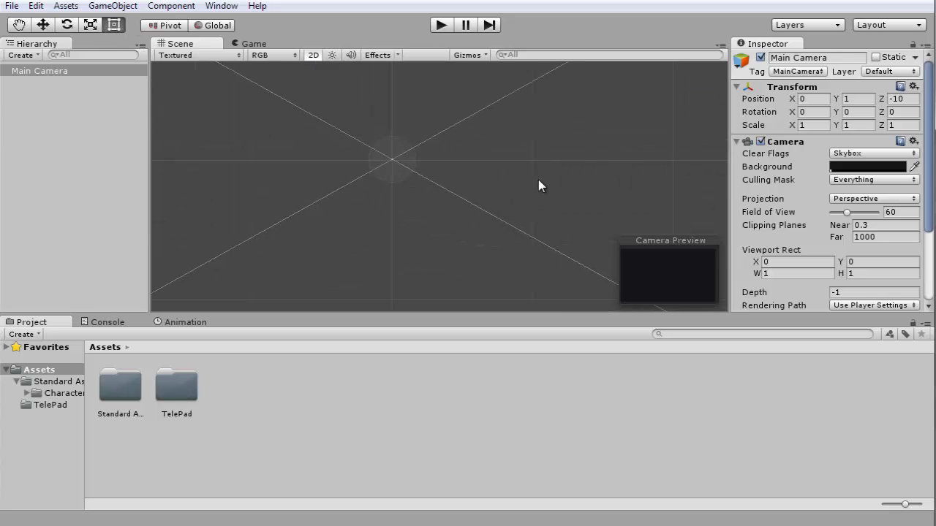
scroll(532, 177, down, 8)
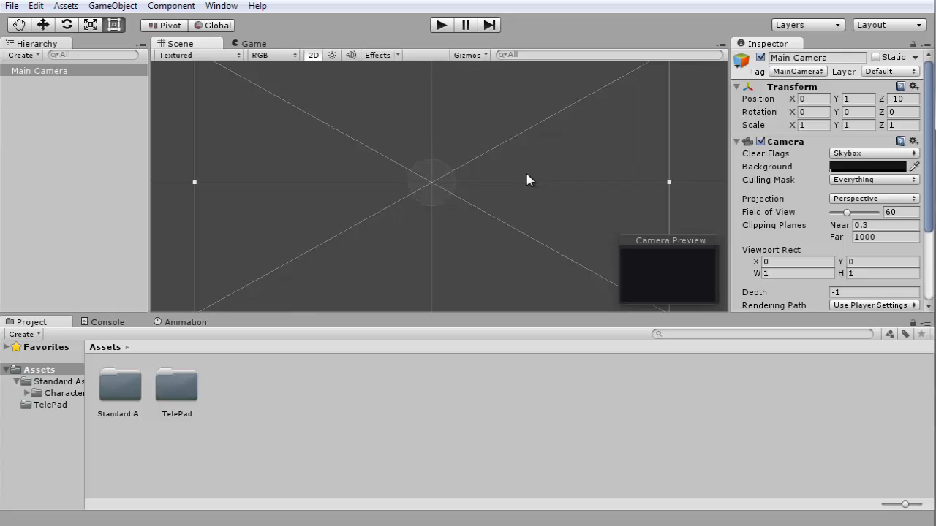
click(604, 150)
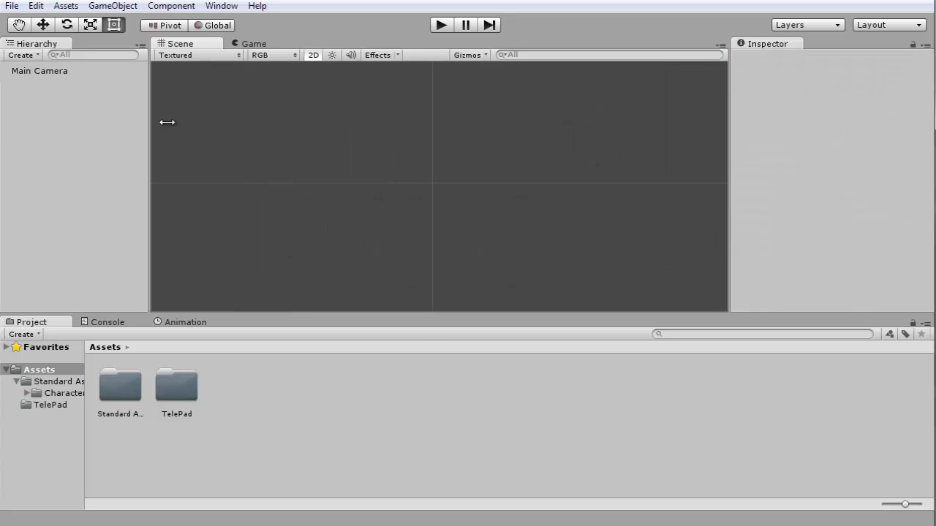
- Add a UI Button to the scene
click(33, 55)
mouse_move(57, 174)
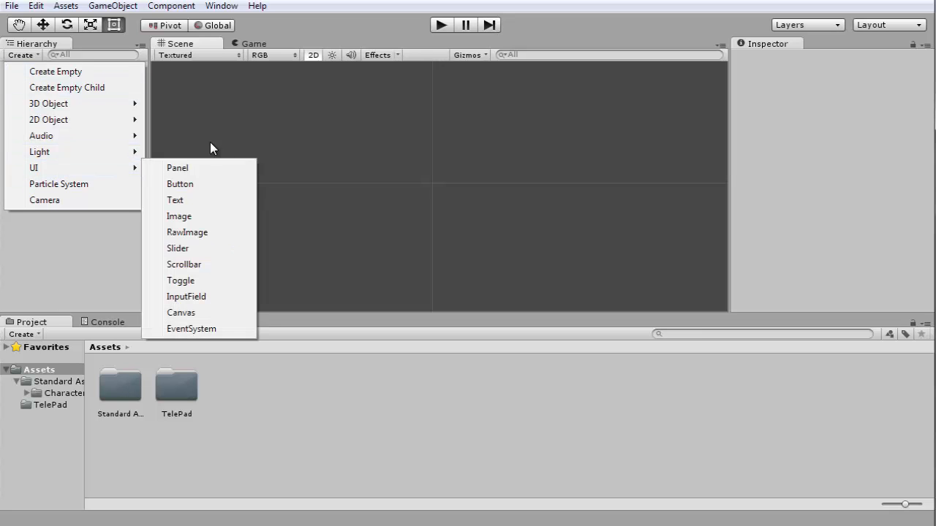
click(229, 187)
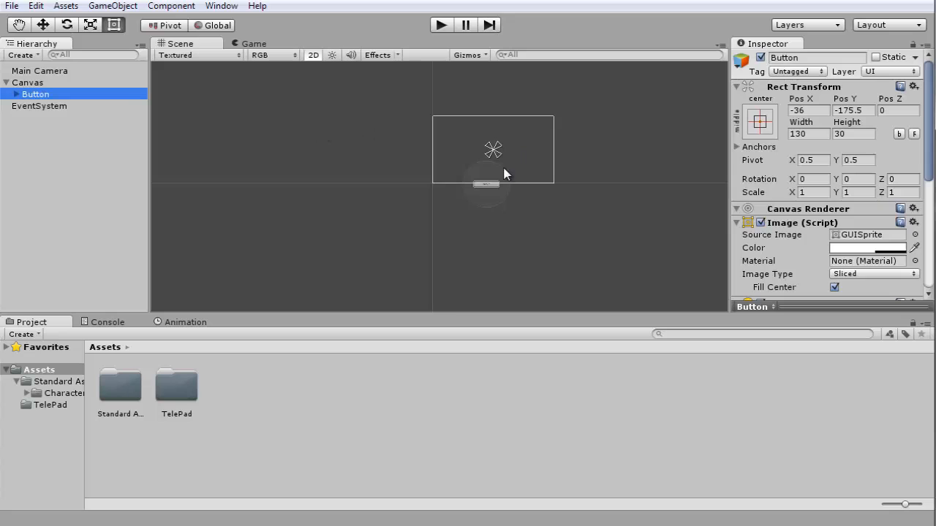
- Select the Canvas around the new button and check the button's placement in the Game view
scroll(505, 180, up, 5)
drag(515, 205, 484, 242)
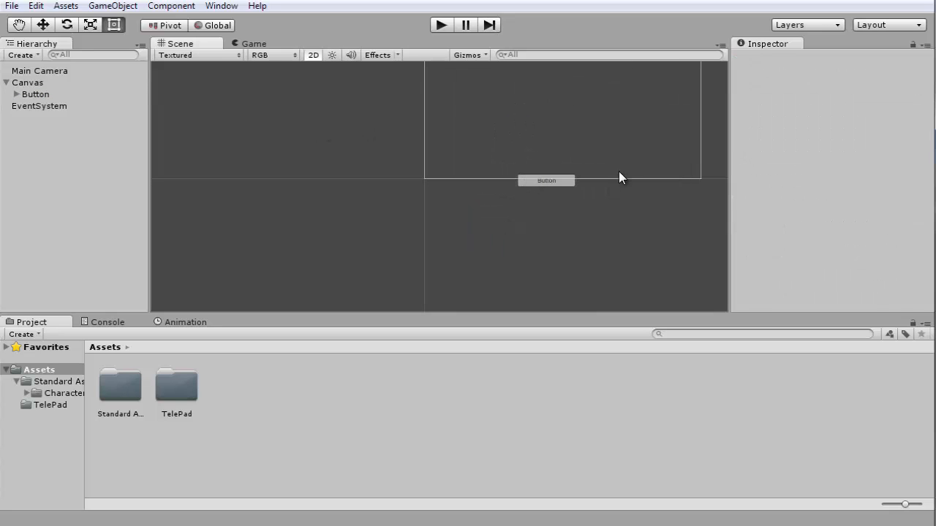
click(618, 176)
middle_drag(598, 256, 481, 330)
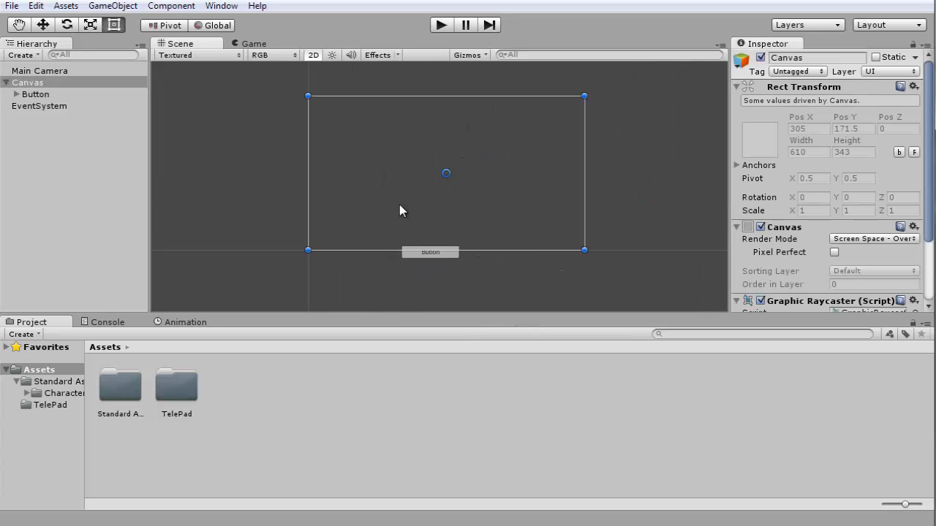
click(255, 44)
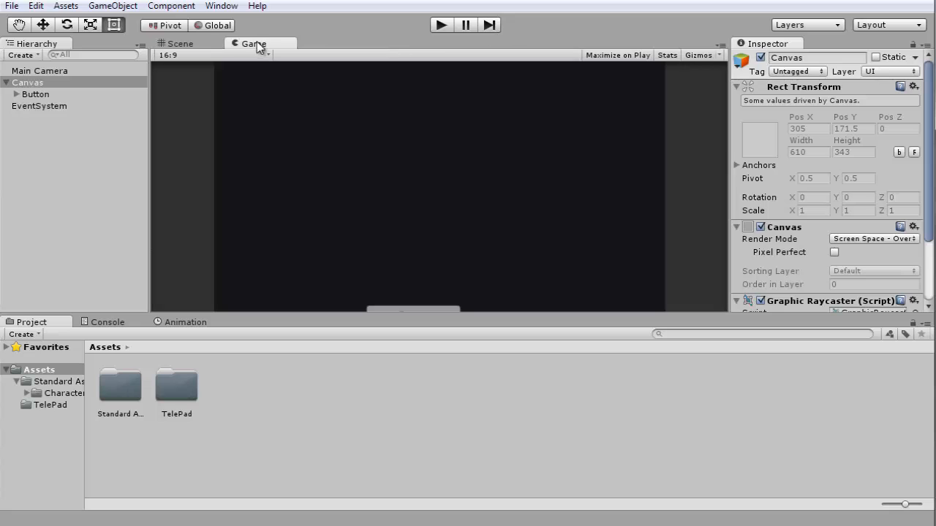
- Move the button in the Scene view to the canvas's right edge, at about X 264, Y 0
click(180, 44)
click(439, 251)
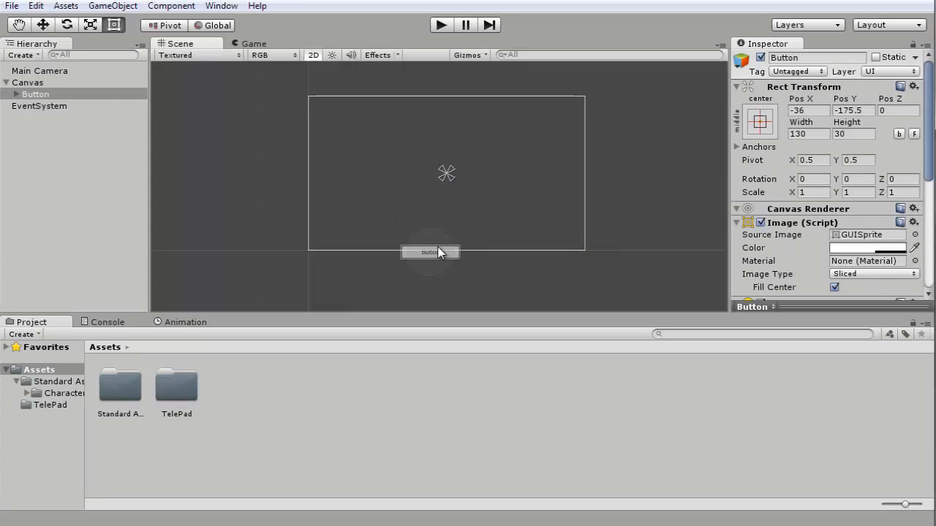
drag(439, 250, 574, 169)
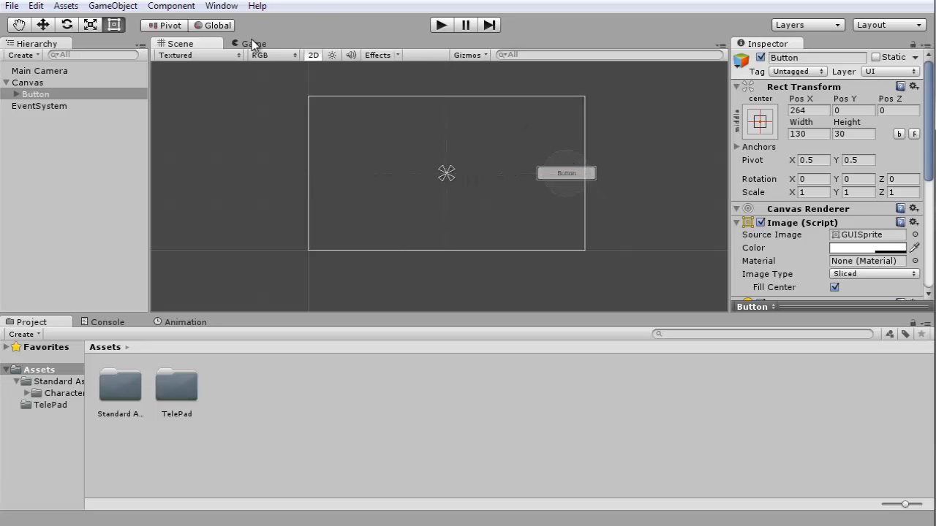
- Enable Maximize on Play in the Game view, then run the game to check the button's position and stop it
click(253, 43)
click(195, 43)
click(285, 42)
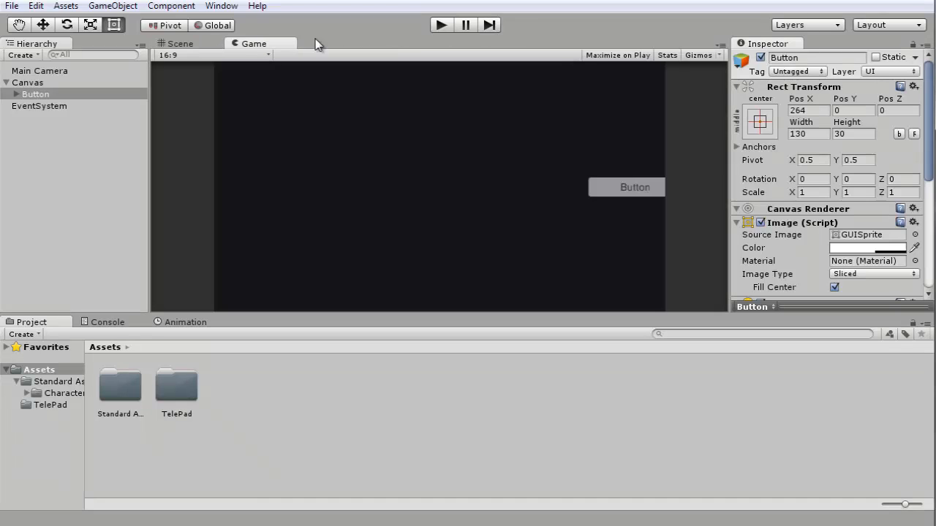
click(604, 56)
click(439, 25)
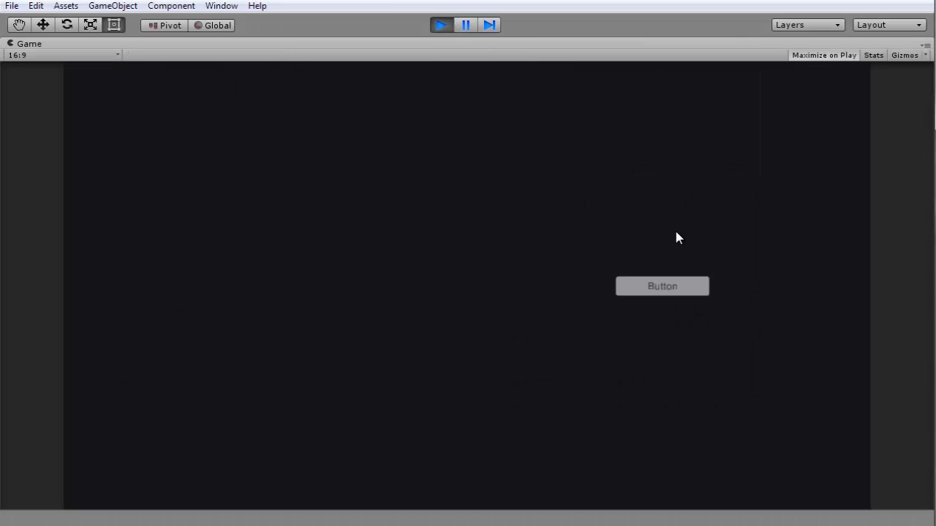
click(440, 25)
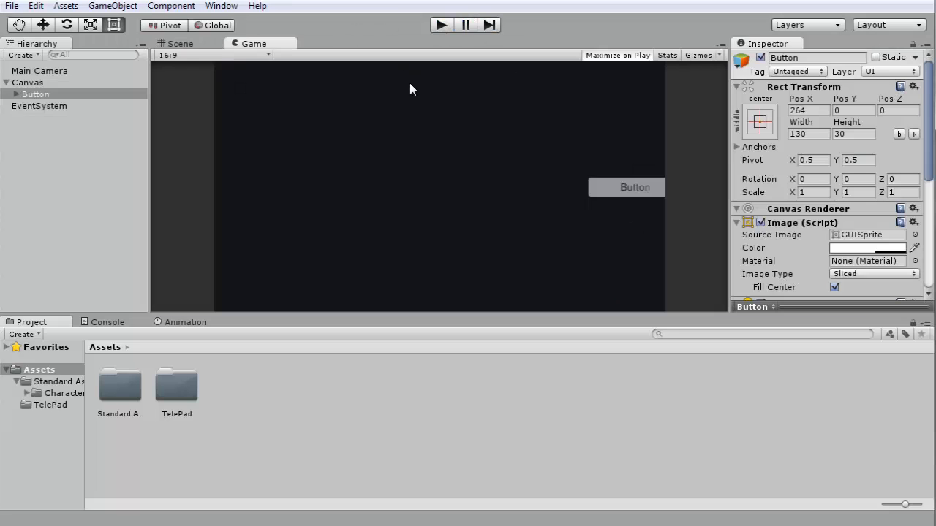
- Detach the Game view as a floating window and enlarge it to check how the button's placement responds
click(180, 44)
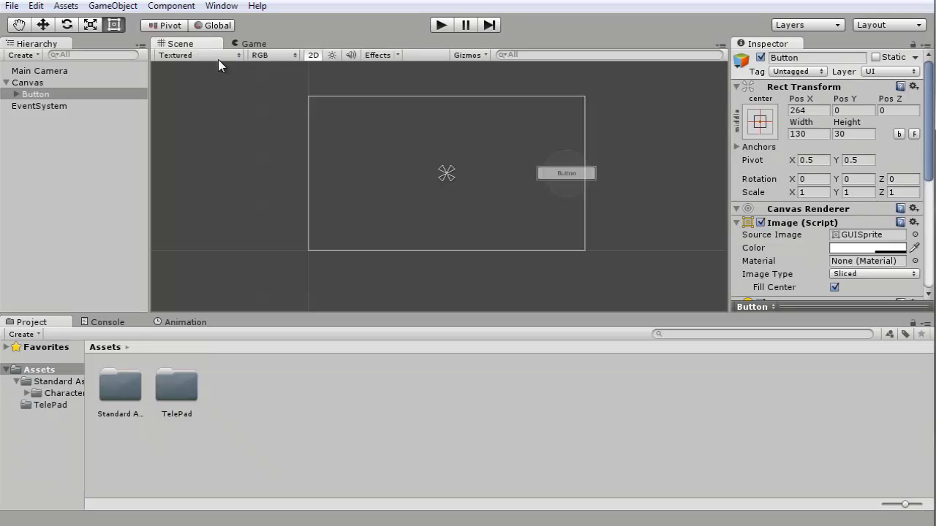
click(503, 193)
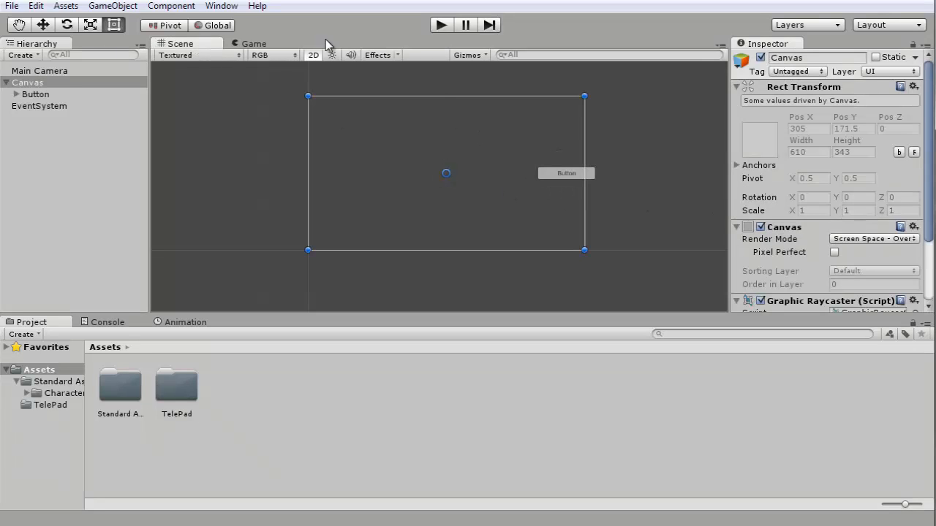
click(254, 44)
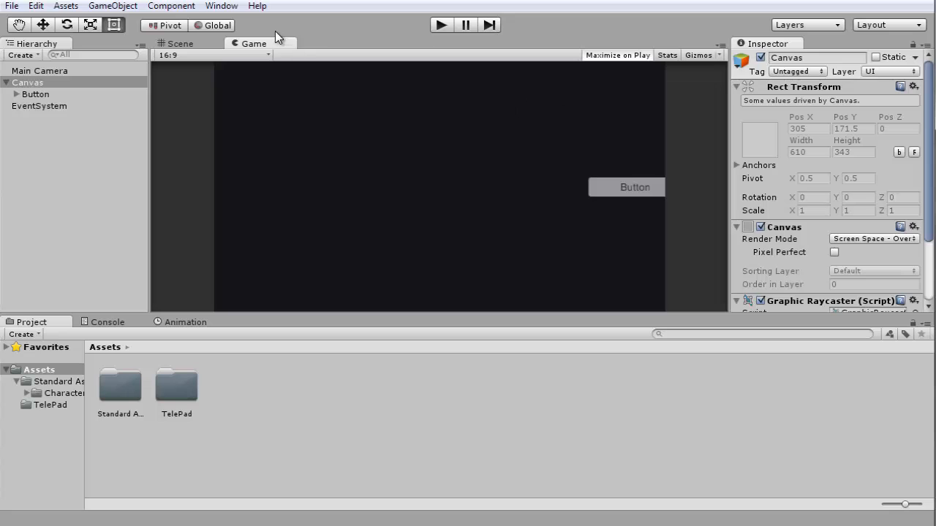
drag(261, 42, 406, 163)
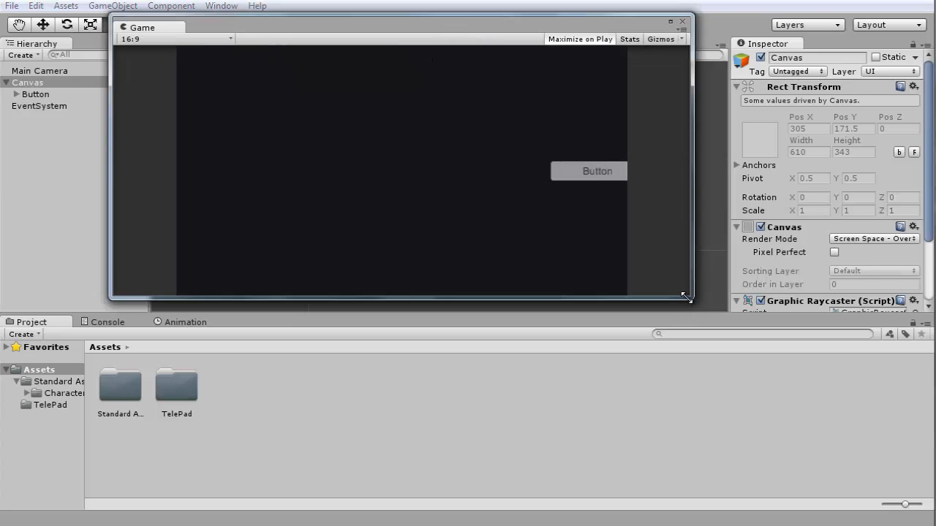
drag(687, 297, 935, 511)
drag(769, 30, 513, 65)
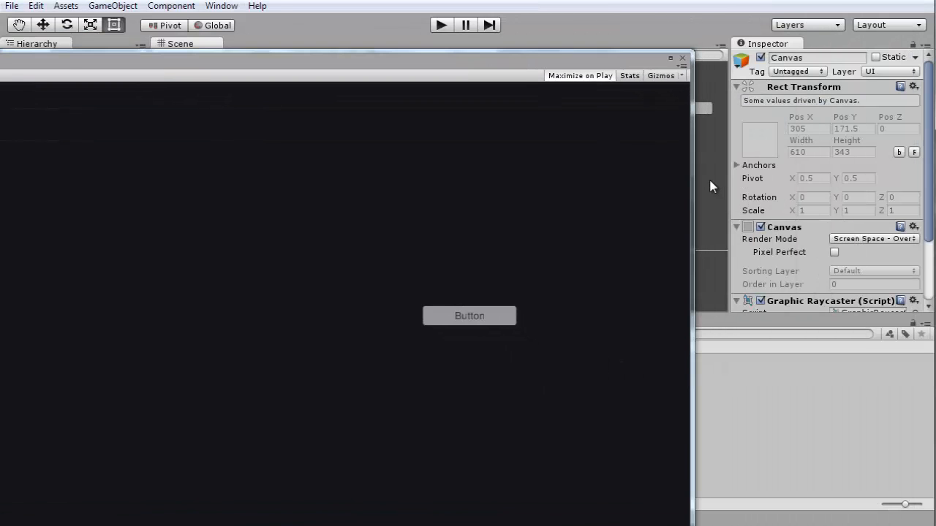
drag(618, 65, 784, 163)
- Run the game in the enlarged Game view, stop it, and dock the Game view back beside the Scene view
click(443, 25)
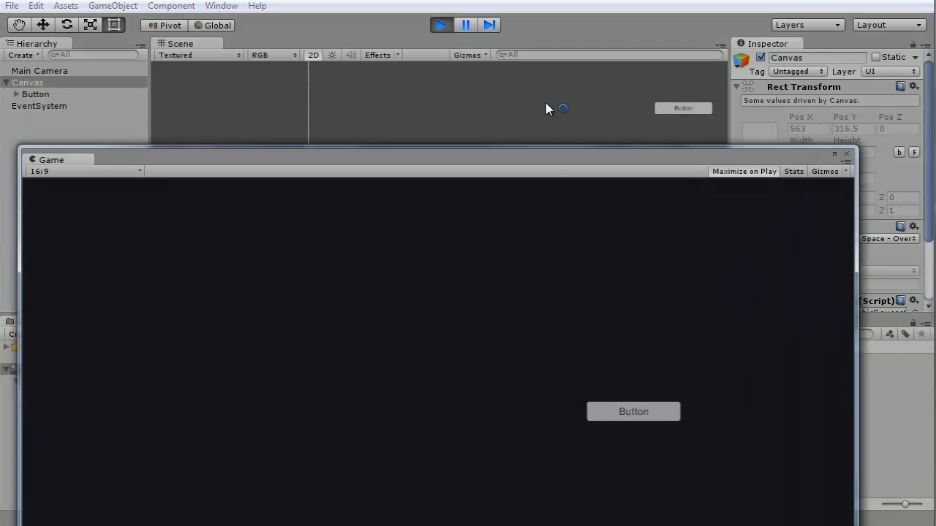
click(441, 25)
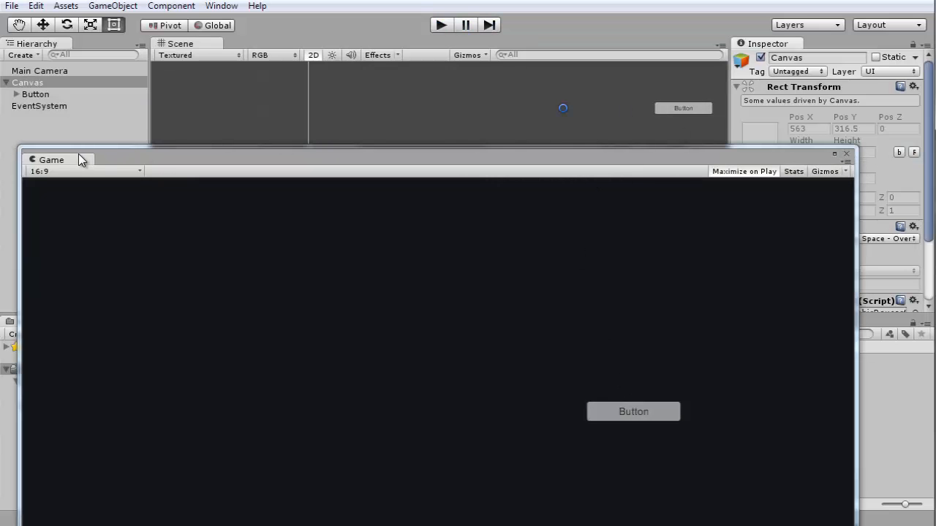
drag(79, 155, 260, 43)
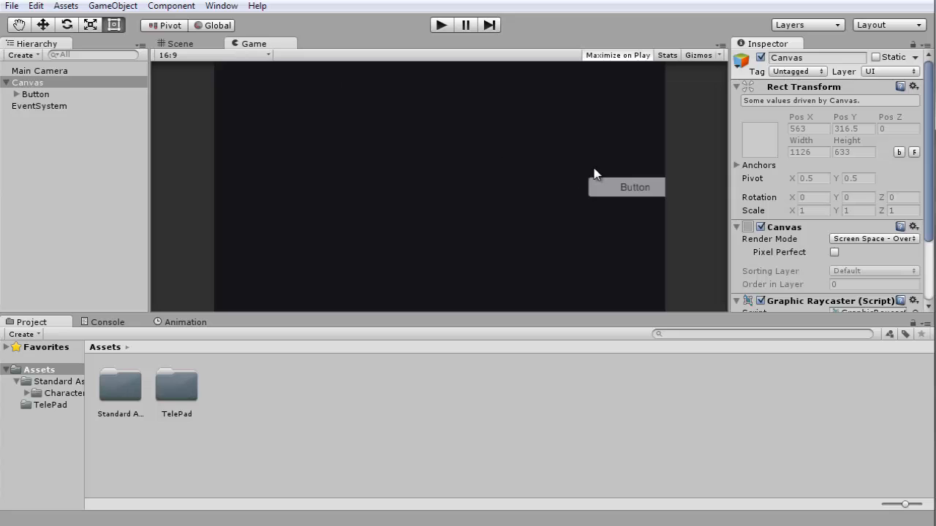
- Move the button in the Scene view to the canvas's centre at X 0, Y 0
click(183, 43)
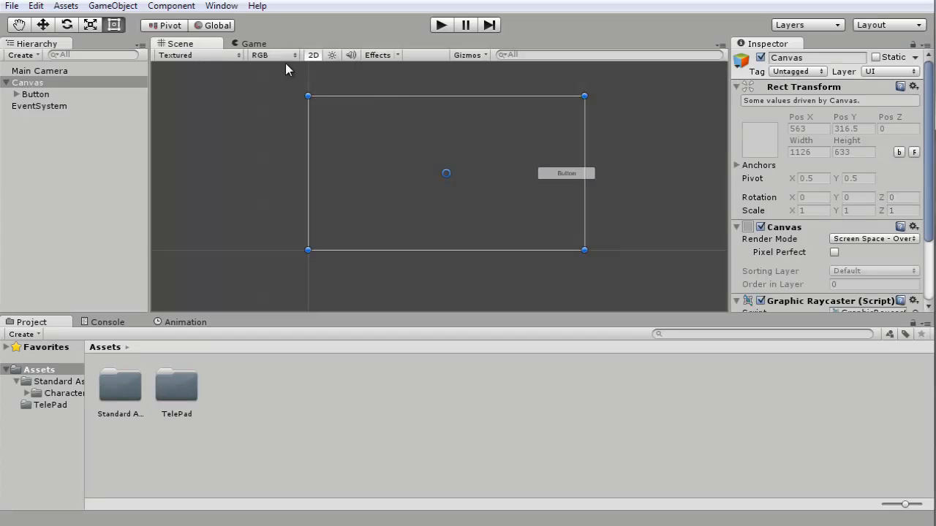
click(567, 173)
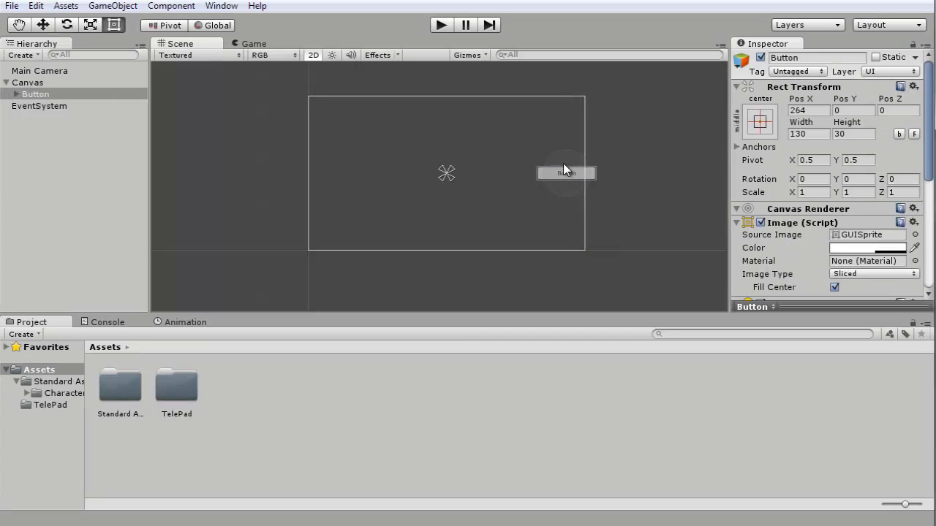
drag(564, 168, 449, 173)
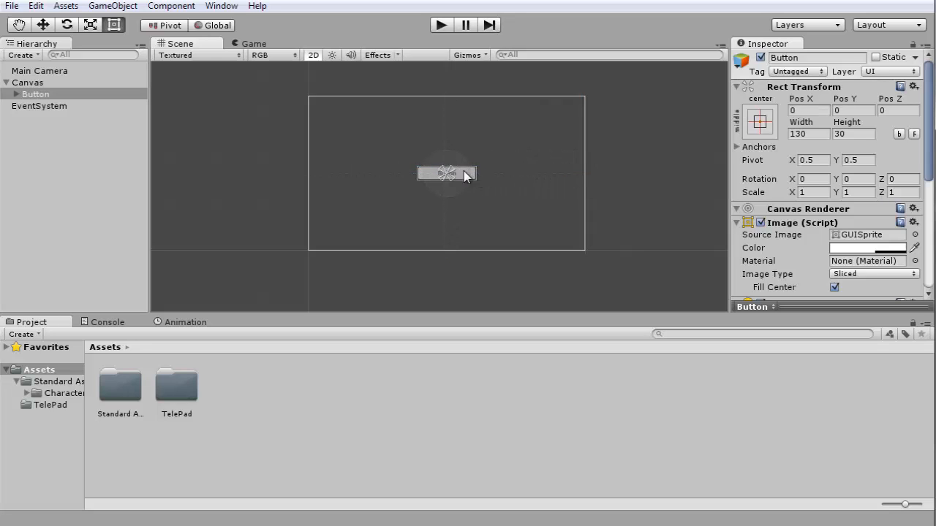
click(523, 187)
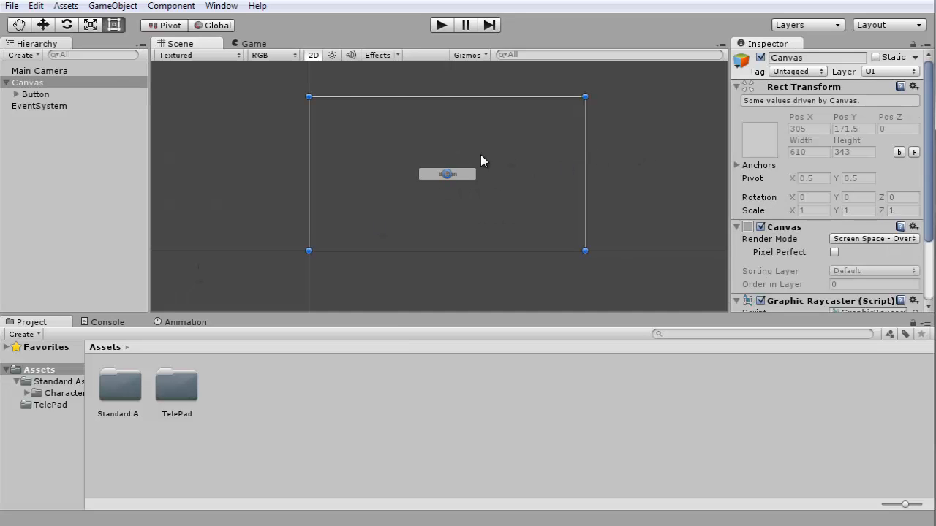
- Anchor the button to the canvas's middle right and move it to the right edge, at about X -15, Y 0
click(34, 95)
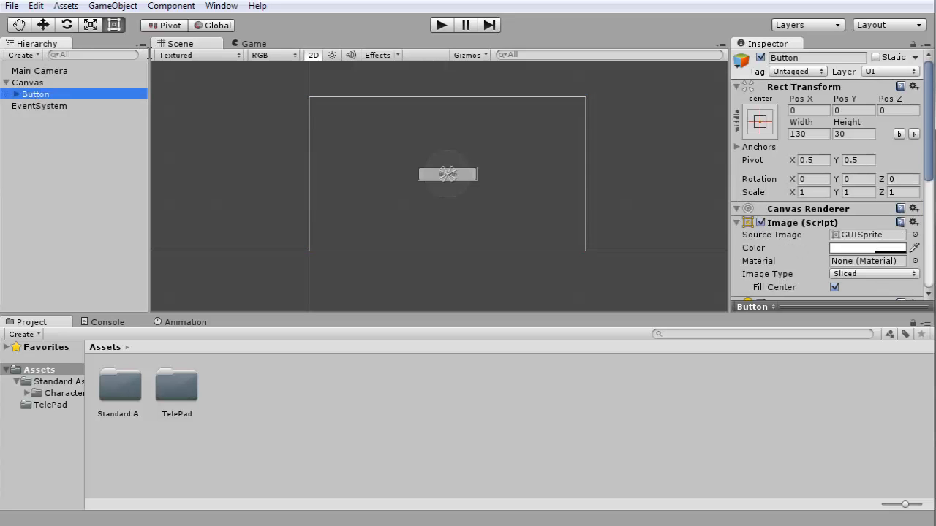
click(761, 123)
click(761, 125)
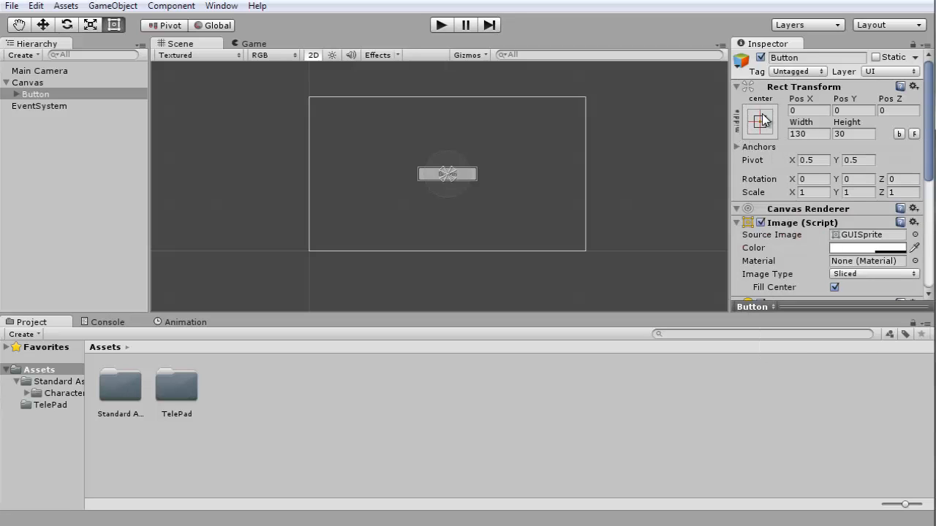
click(768, 128)
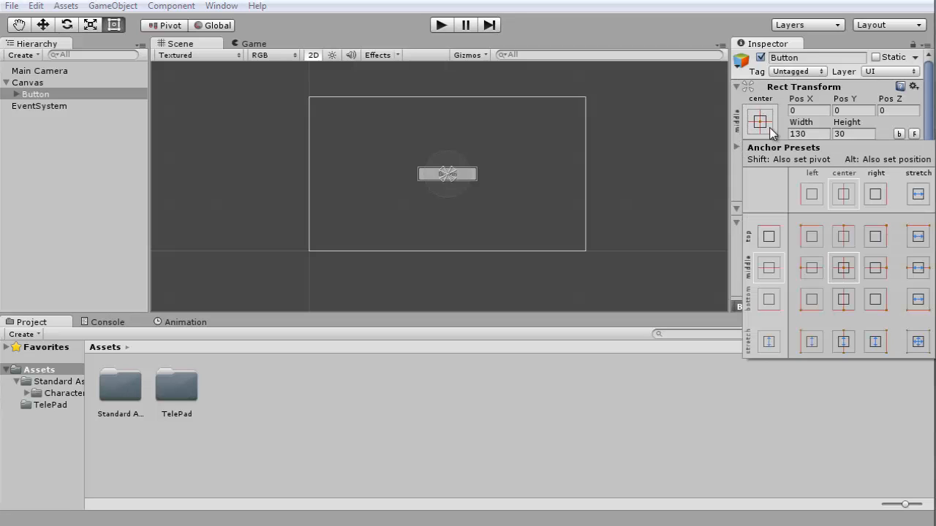
click(883, 269)
click(468, 174)
drag(463, 174, 595, 175)
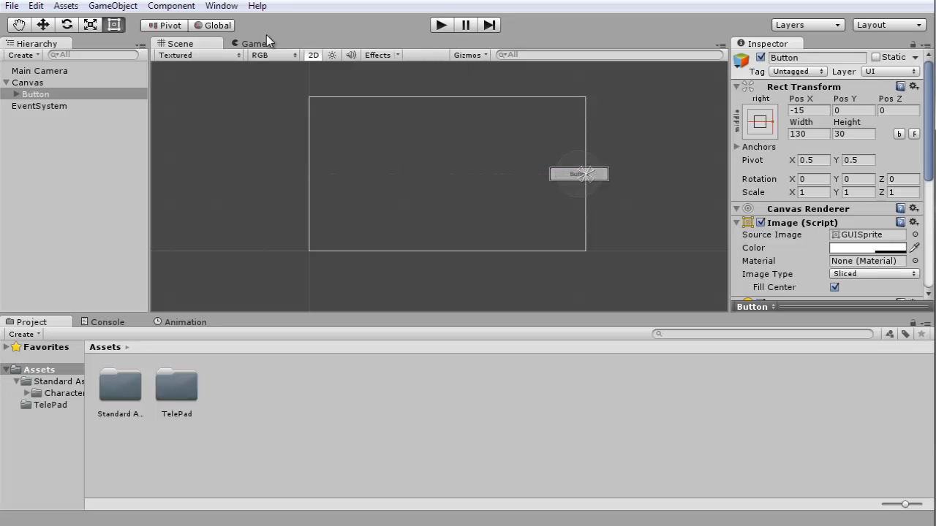
- Run the game maximized to check the right-anchored button's position, and stop it
click(259, 42)
click(441, 25)
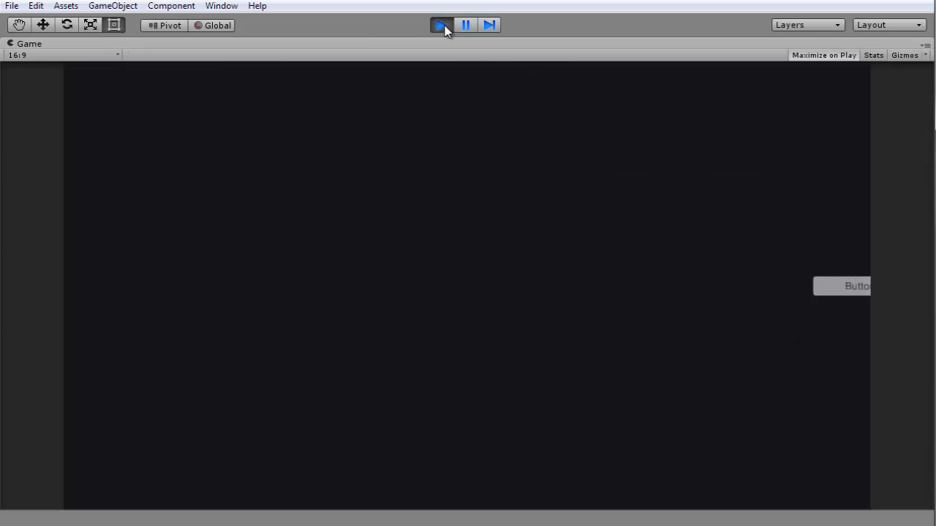
click(443, 24)
- Move the button fully inside the canvas's right edge, at about X -79, and review its anchor presets
click(178, 44)
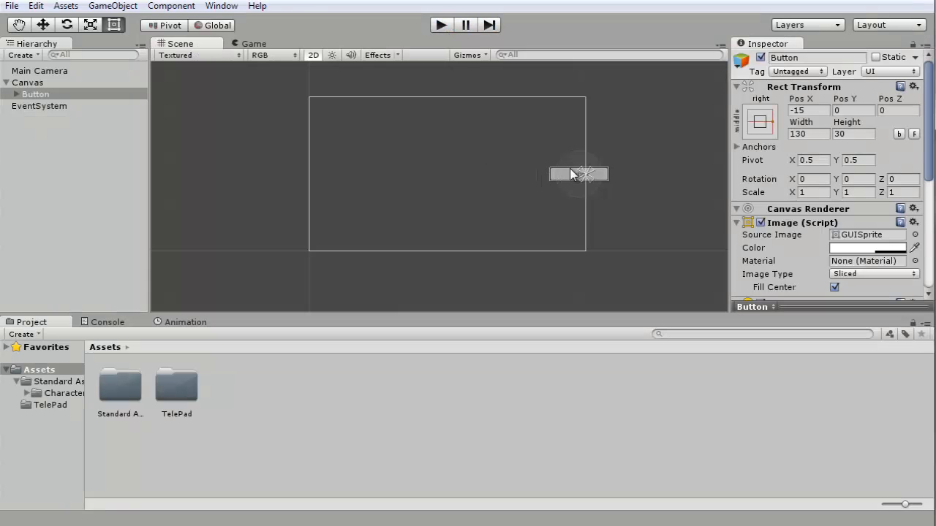
drag(567, 175, 537, 173)
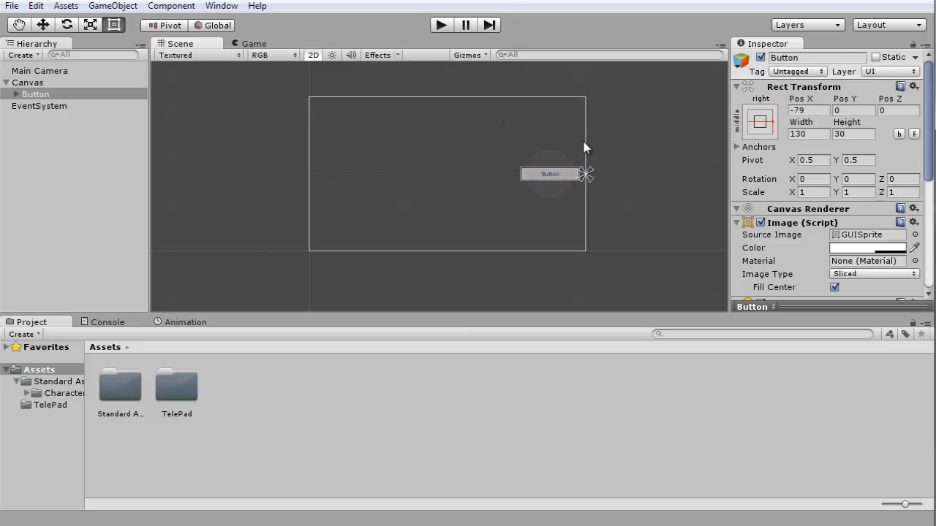
click(760, 123)
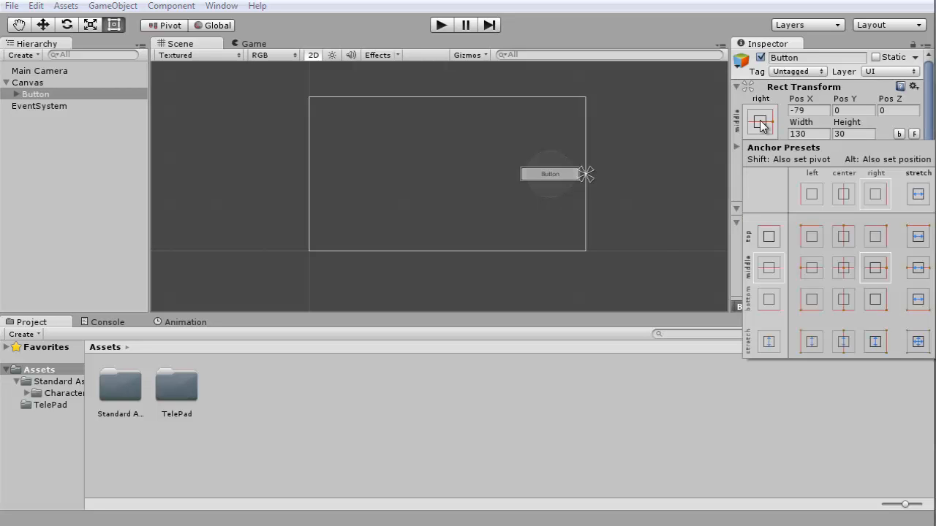
click(760, 123)
click(760, 123)
click(761, 123)
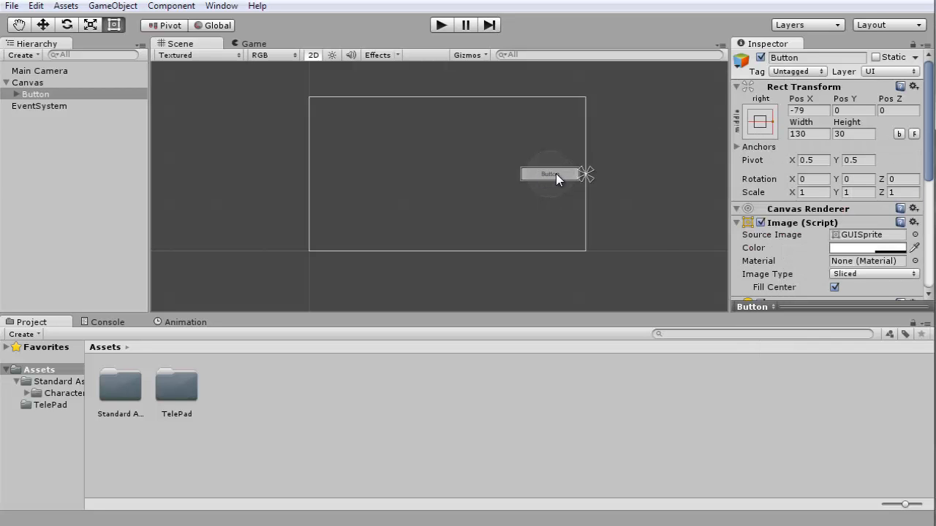
- Set the button's Pos X to -80 and raise the button to about Pos Y 15
mouse_move(556, 174)
mouse_down()
mouse_move(558, 198)
mouse_move(562, 175)
mouse_up()
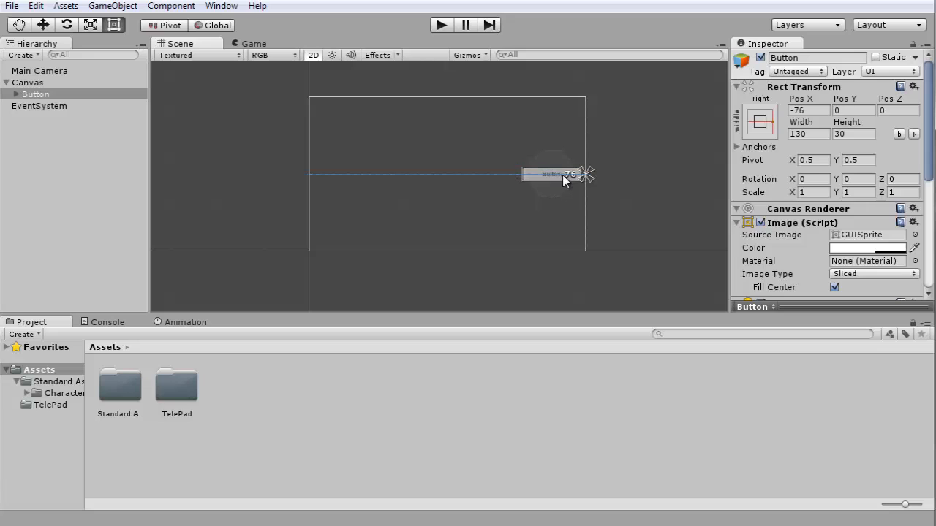
click(824, 110)
text(-)
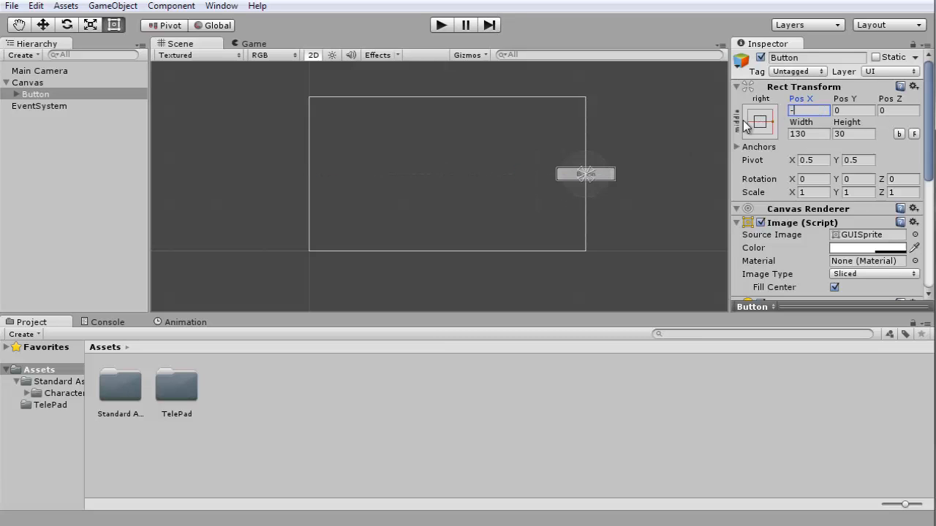
text(80)
scroll(621, 174, up, 4)
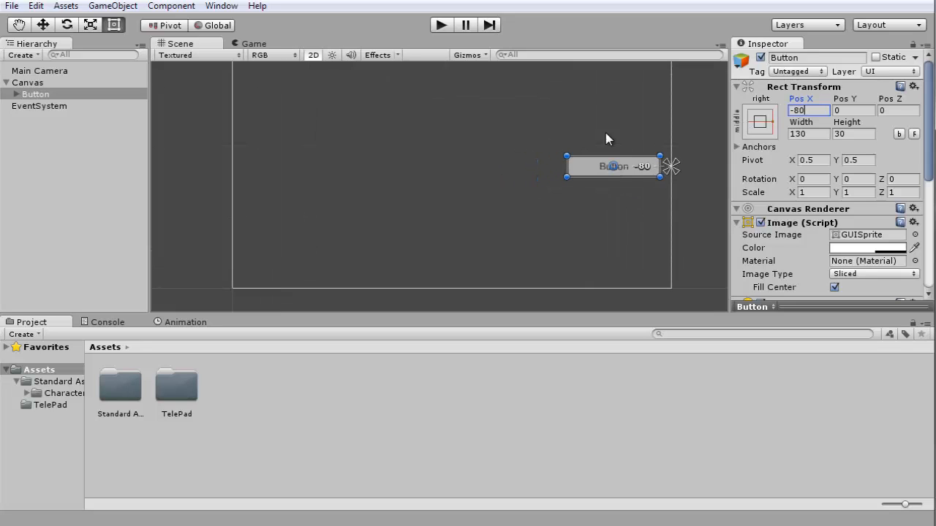
click(684, 217)
click(637, 160)
scroll(661, 183, down, 2)
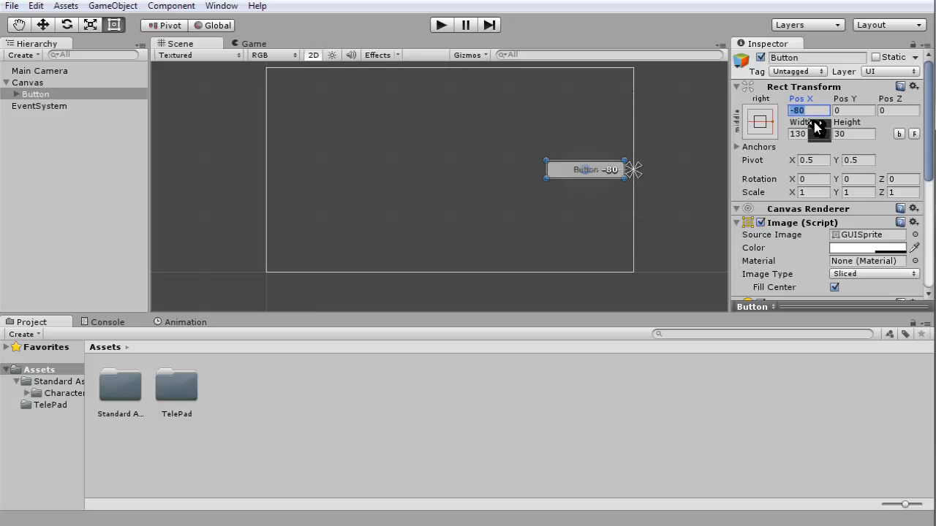
click(859, 110)
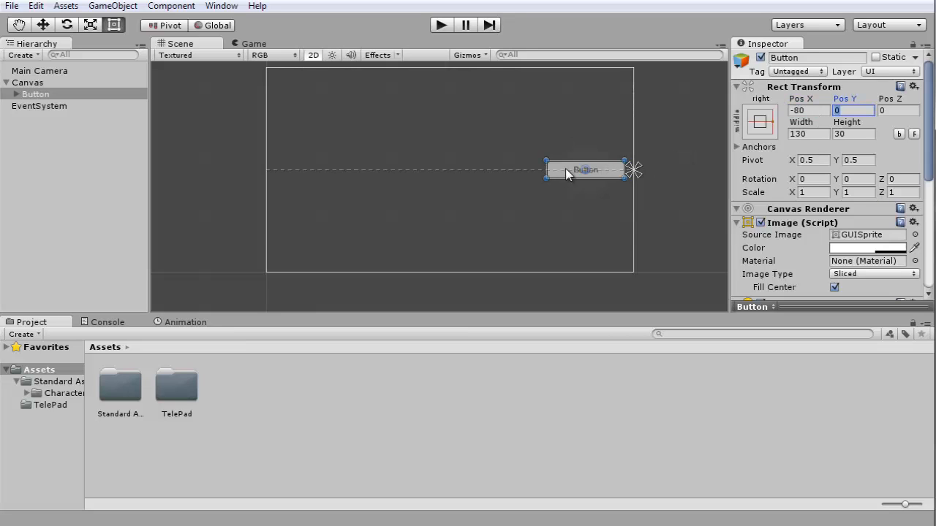
drag(610, 169, 605, 161)
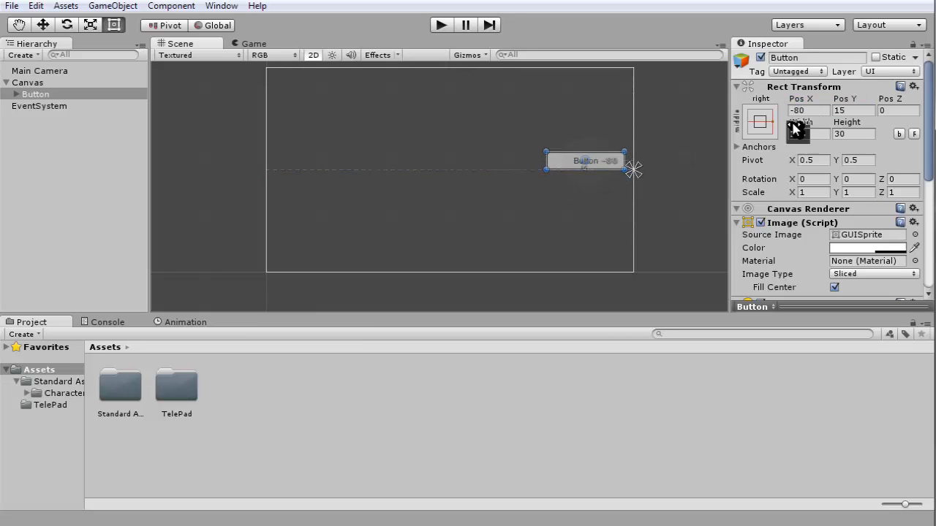
- Try a Pos Z of 4000 for the button and reset it to 0
click(901, 110)
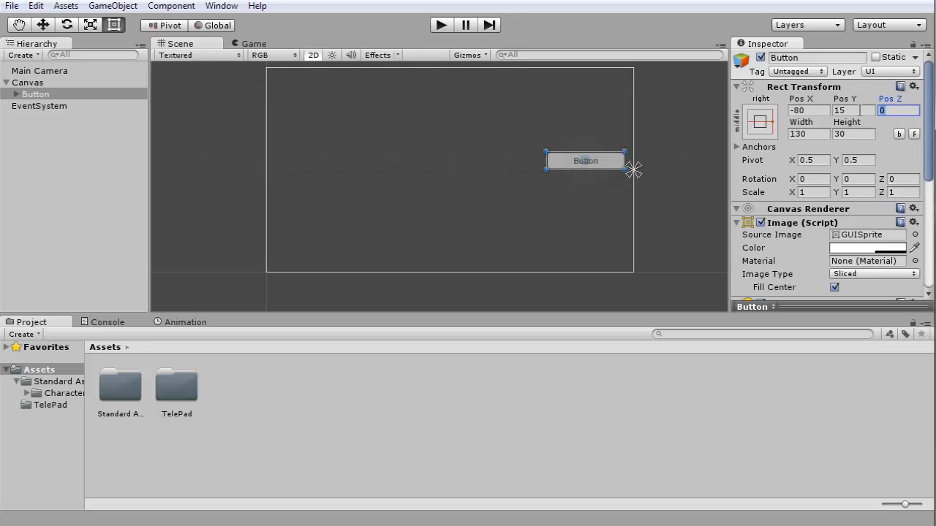
text(4000)
drag(879, 111, 927, 117)
text(0)
- Set the button's width to 100 and try heights of 50 and 20 before setting the height to 30
click(815, 133)
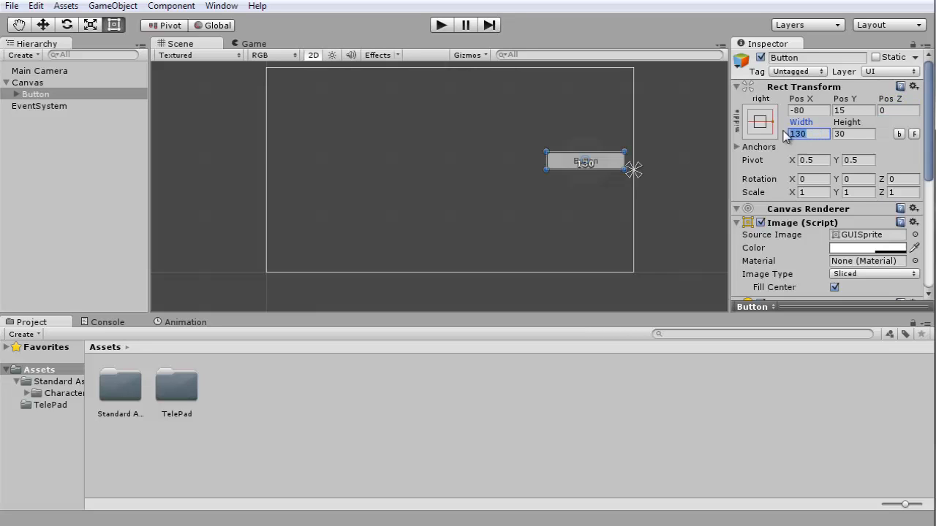
text(100)
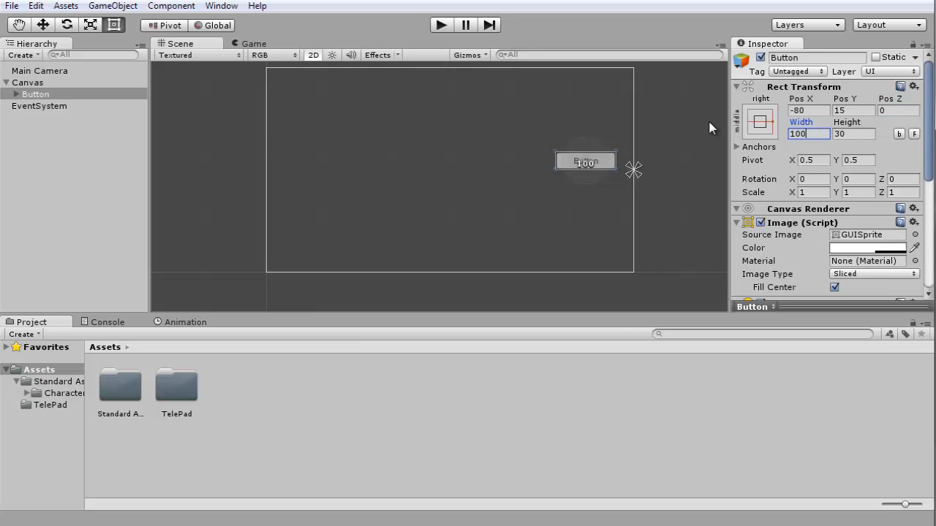
click(850, 133)
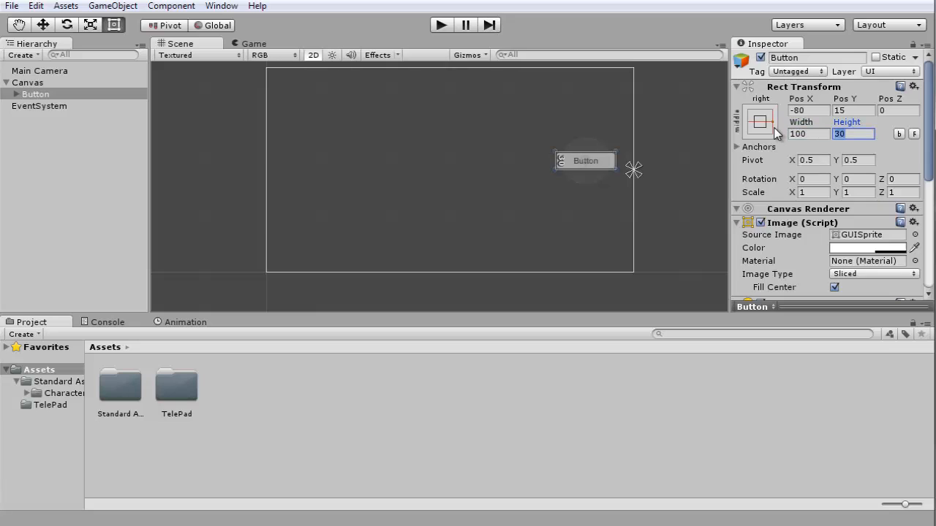
text(50)
key(Return)
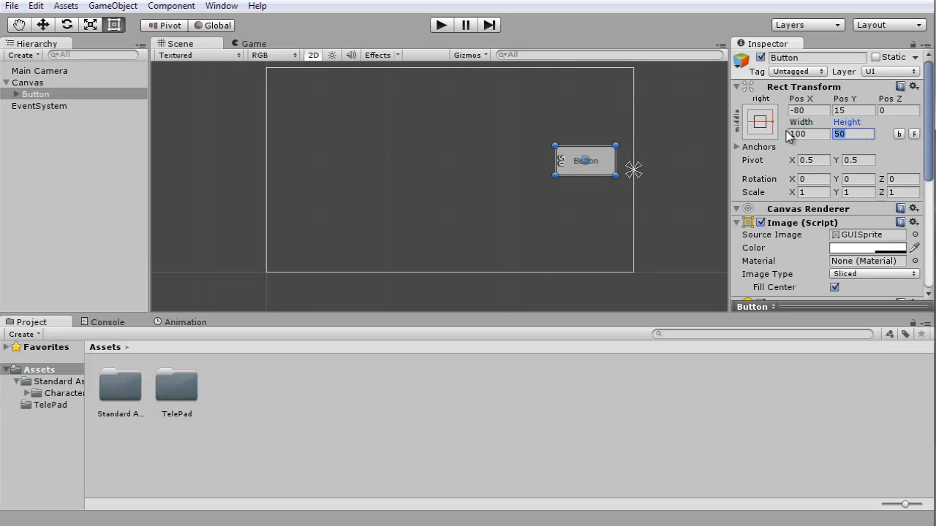
text(20)
key(Return)
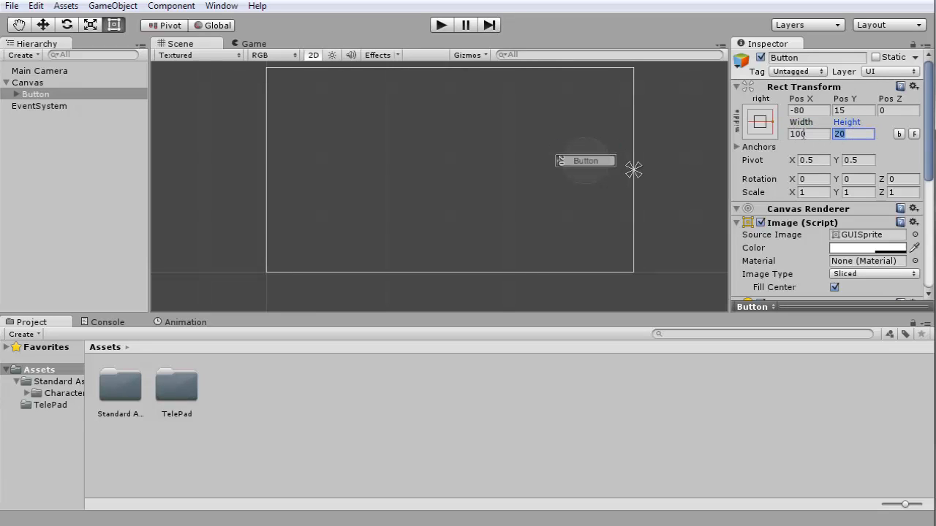
text(30)
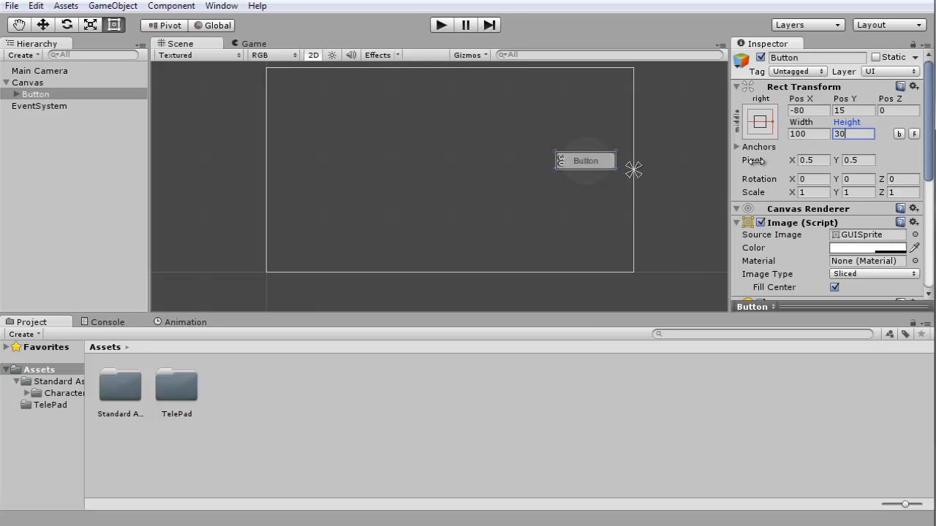
- Try widths of 50 and 200 for the button before setting its width to 150
click(808, 134)
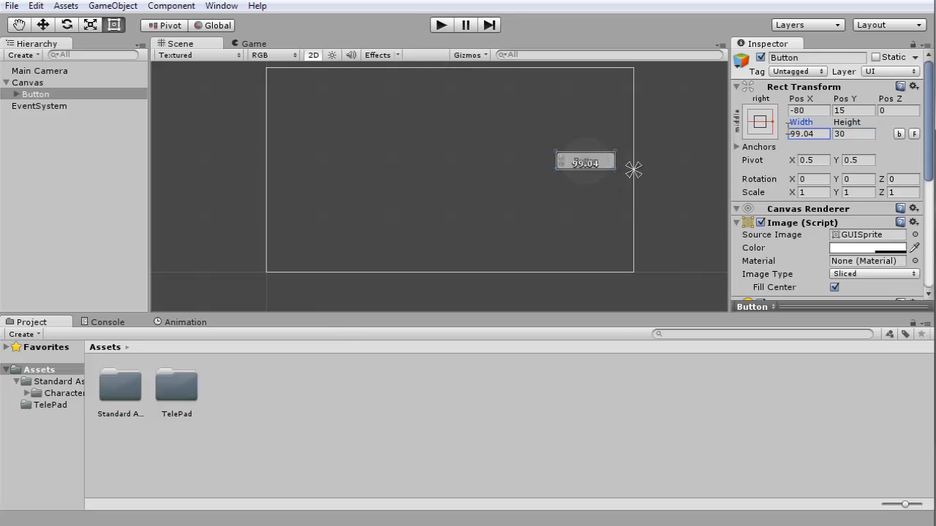
text(50)
key(BackSpace)
key(BackSpace)
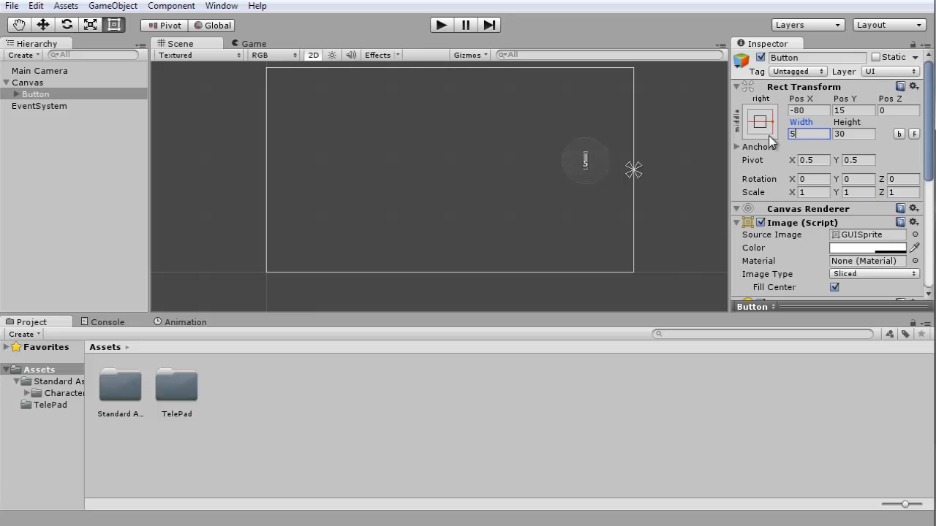
text(200)
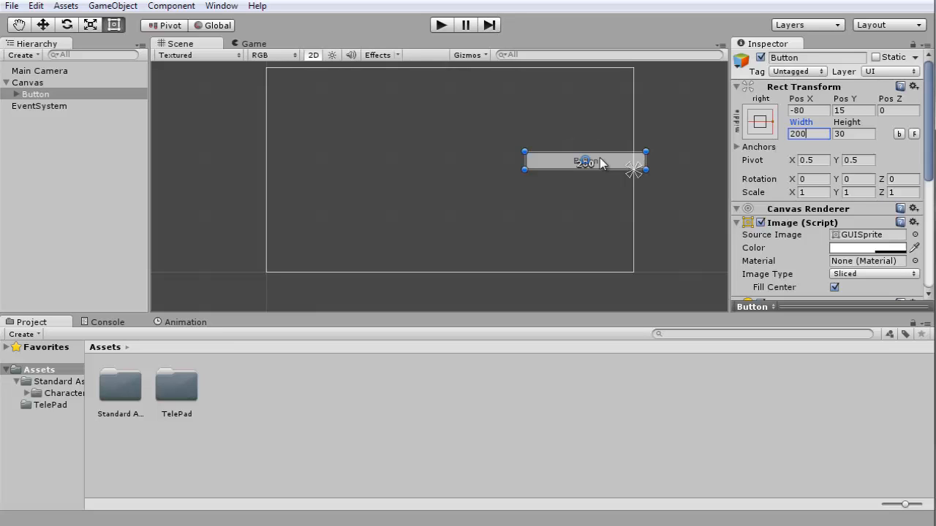
key(BackSpace)
key(BackSpace)
key(BackSpace)
text(150)
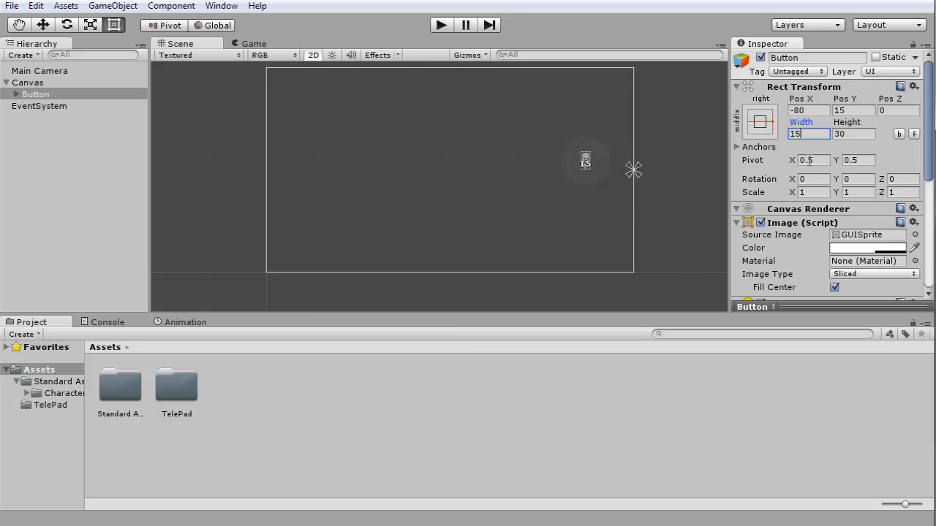
- Set the button's Pos X to -90 so it sits inside the canvas's right edge
click(791, 110)
double_click(797, 112)
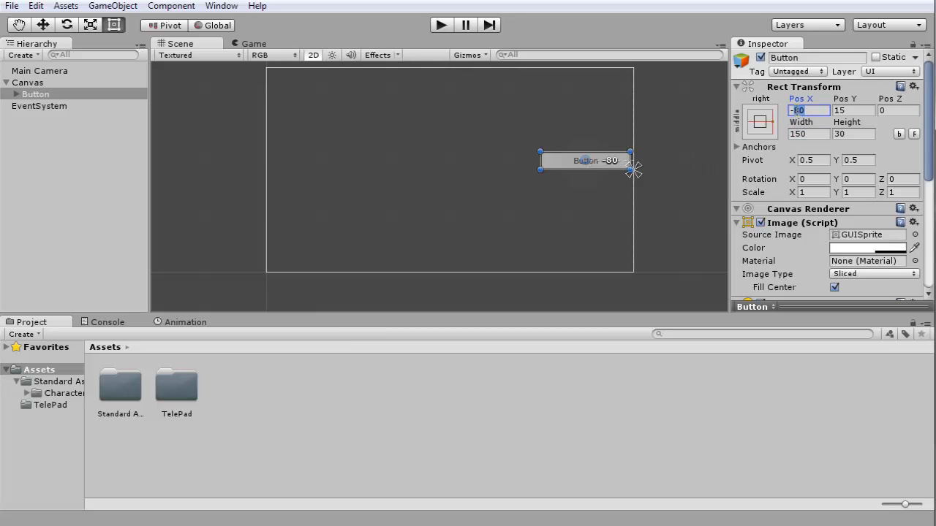
text(90)
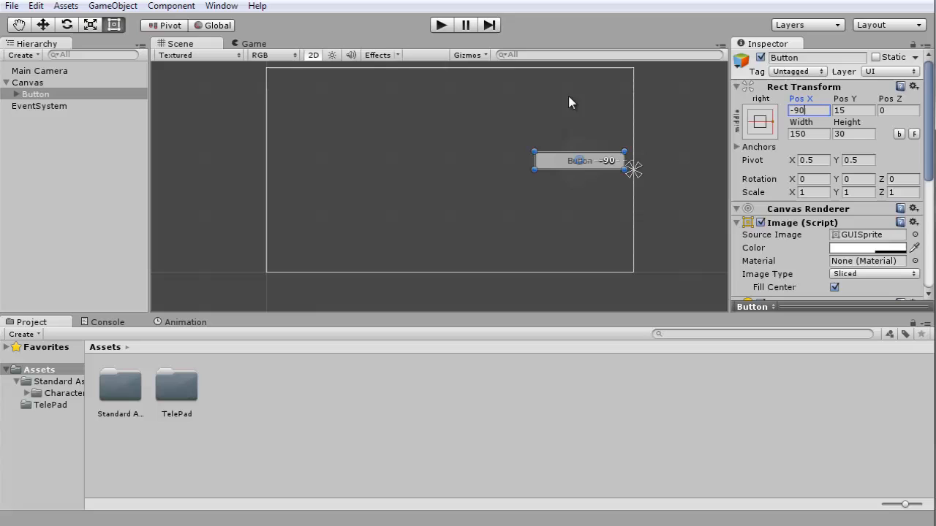
click(666, 161)
scroll(635, 160, up, 1)
click(620, 157)
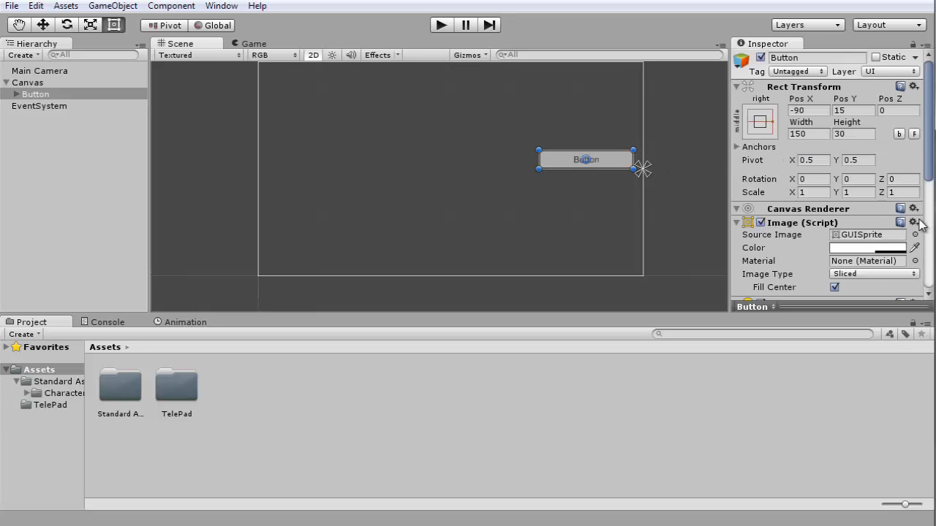
- Set the button's Image color to a light blue with RGB 120, 174, 212
scroll(878, 191, down, 3)
click(863, 159)
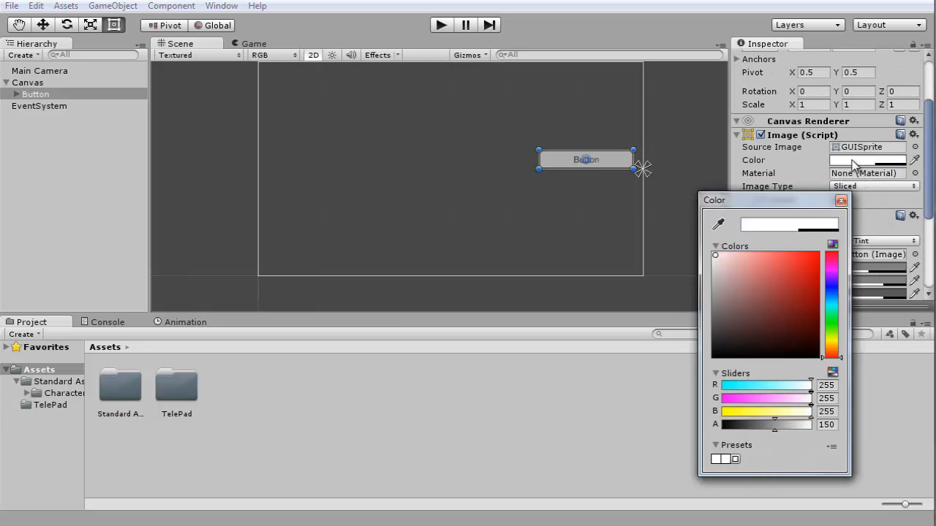
click(782, 270)
mouse_move(783, 270)
mouse_down()
mouse_move(808, 267)
mouse_move(772, 267)
mouse_move(801, 295)
mouse_move(782, 306)
mouse_move(834, 322)
mouse_move(837, 283)
mouse_move(841, 297)
mouse_up()
drag(783, 307, 761, 254)
mouse_move(834, 292)
mouse_down()
mouse_move(753, 261)
mouse_move(758, 272)
mouse_up()
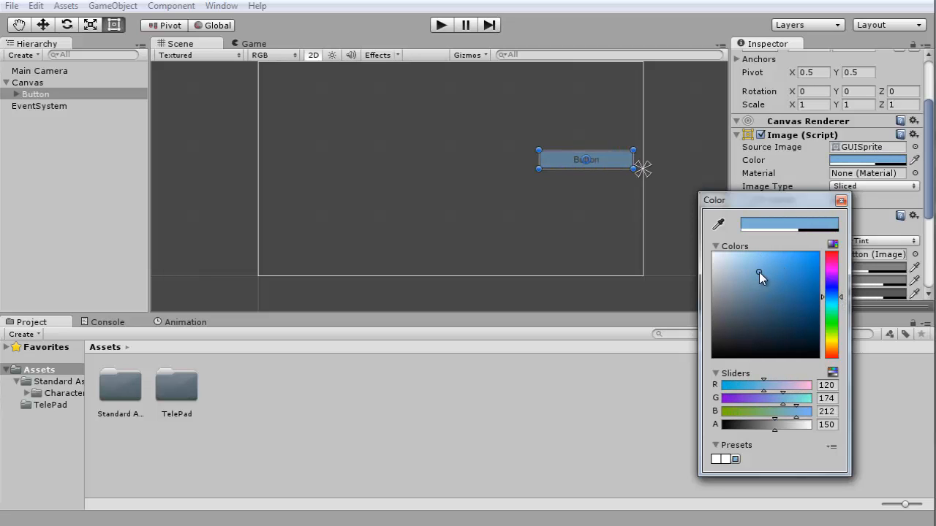
click(843, 200)
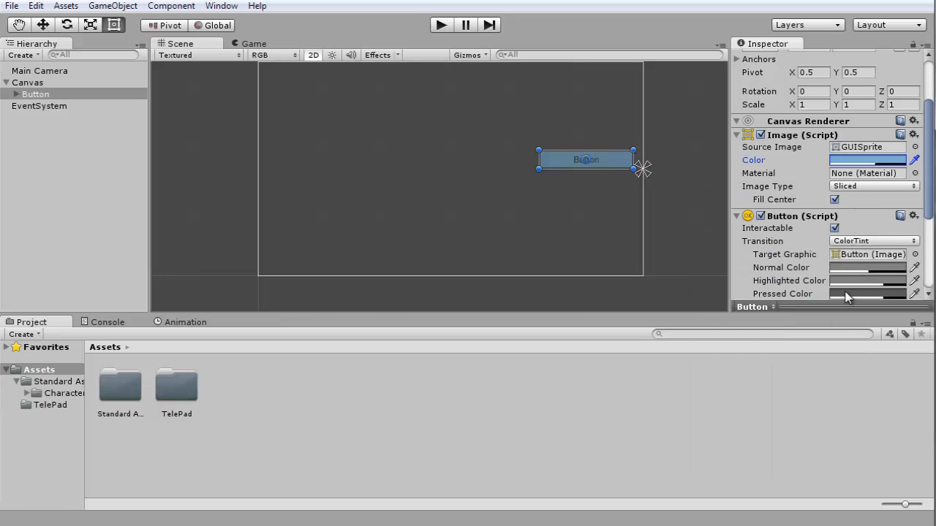
- Sample the button's light blue Image color as its Normal Color
click(861, 266)
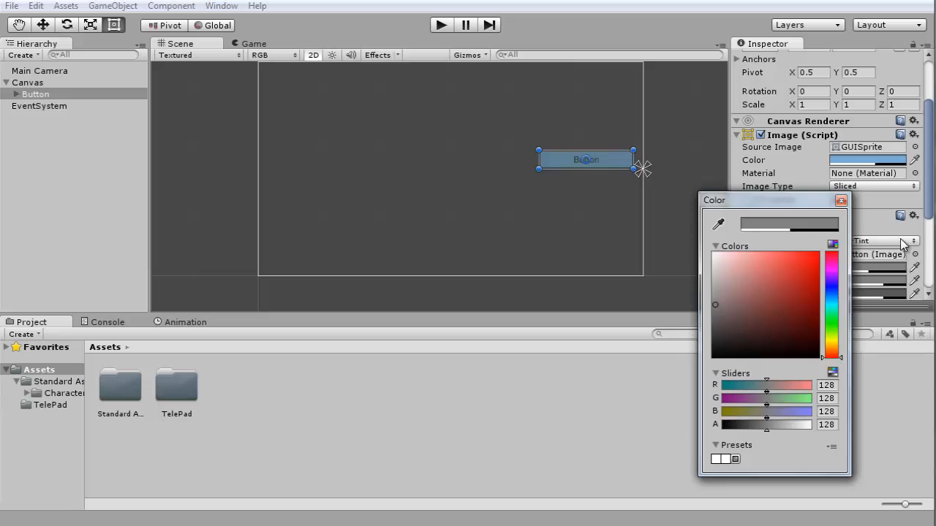
click(915, 268)
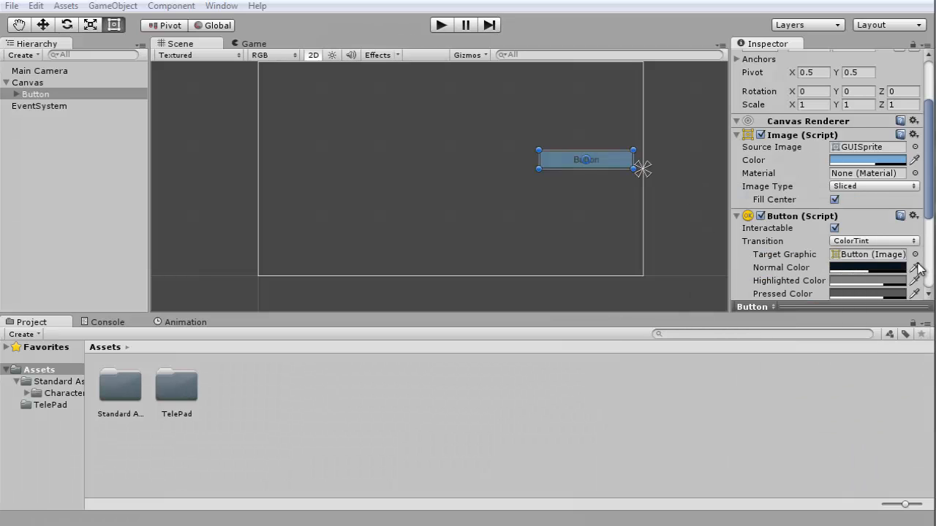
click(873, 160)
click(877, 268)
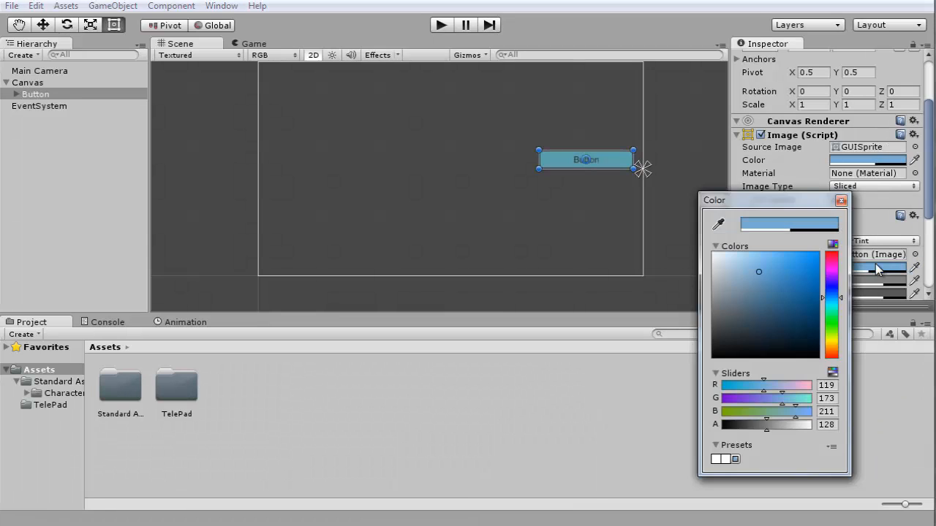
drag(790, 205, 649, 211)
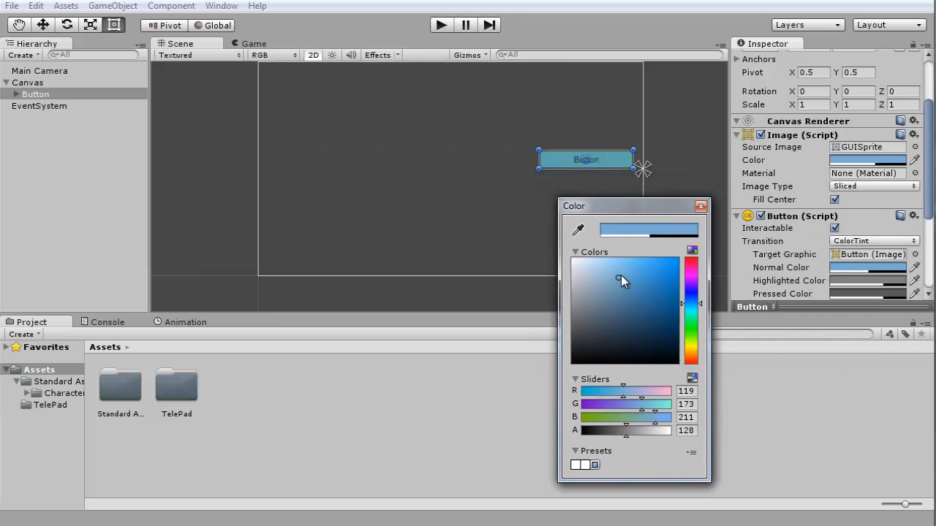
click(700, 206)
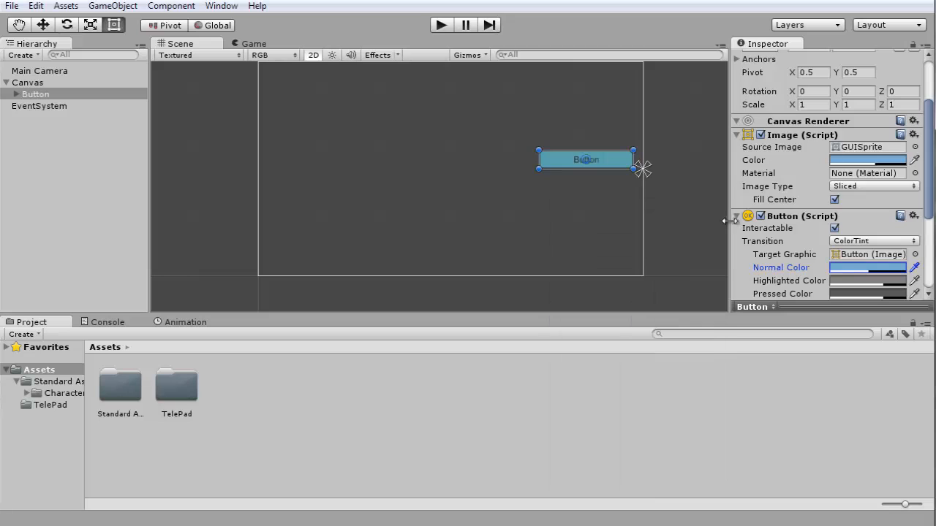
- Sample the Normal Color as the button's Highlighted Color and lighten it to about RGB 142, 201, 243
click(916, 280)
click(887, 266)
click(845, 280)
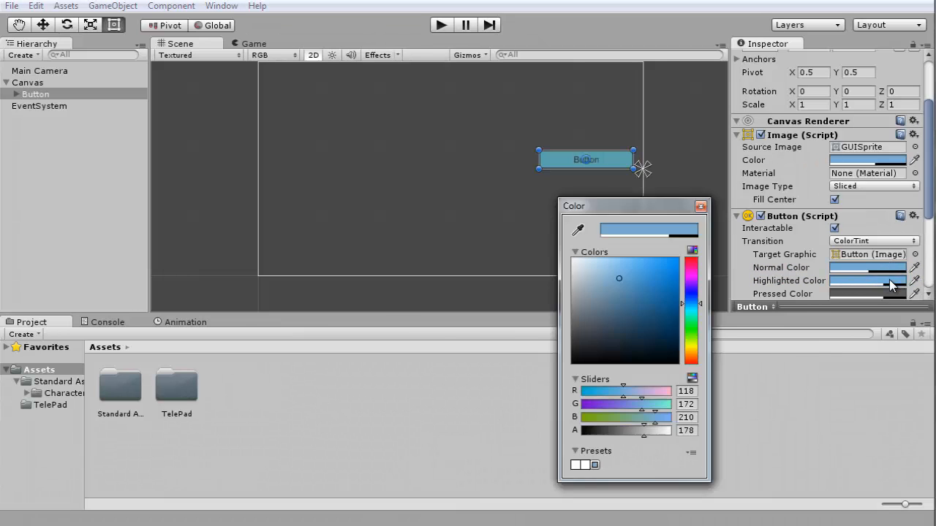
drag(619, 275, 615, 264)
click(700, 206)
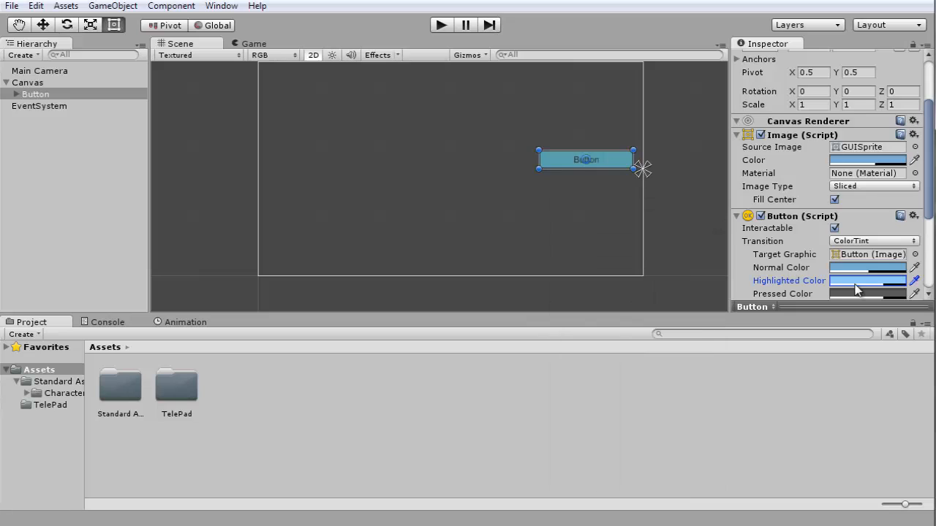
- Sample the Highlighted Color as the button's Pressed Color and lighten it to RGB 159, 215, 255
scroll(858, 285, down, 3)
click(887, 253)
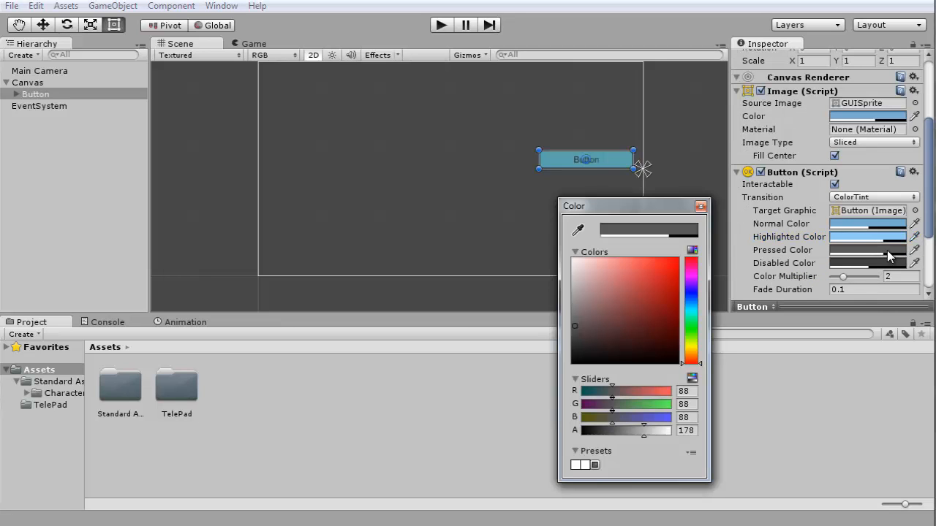
click(914, 250)
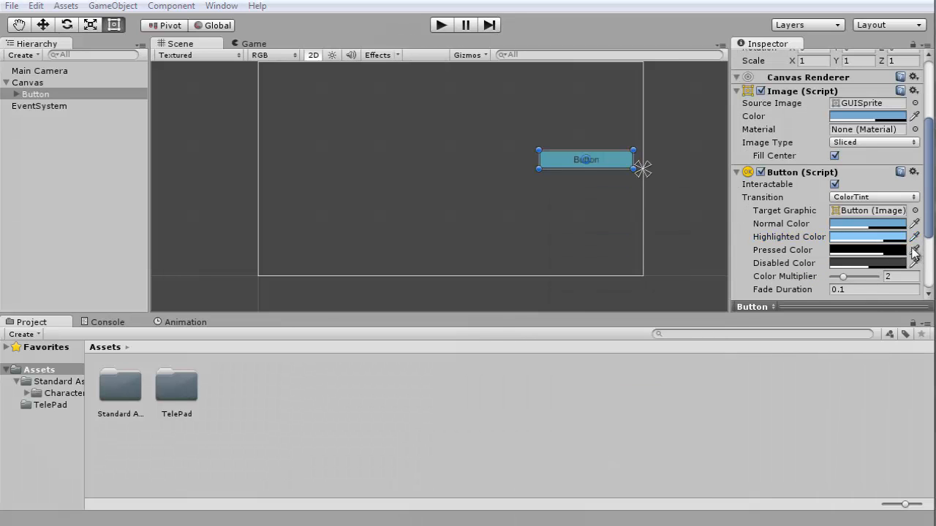
click(895, 234)
click(891, 252)
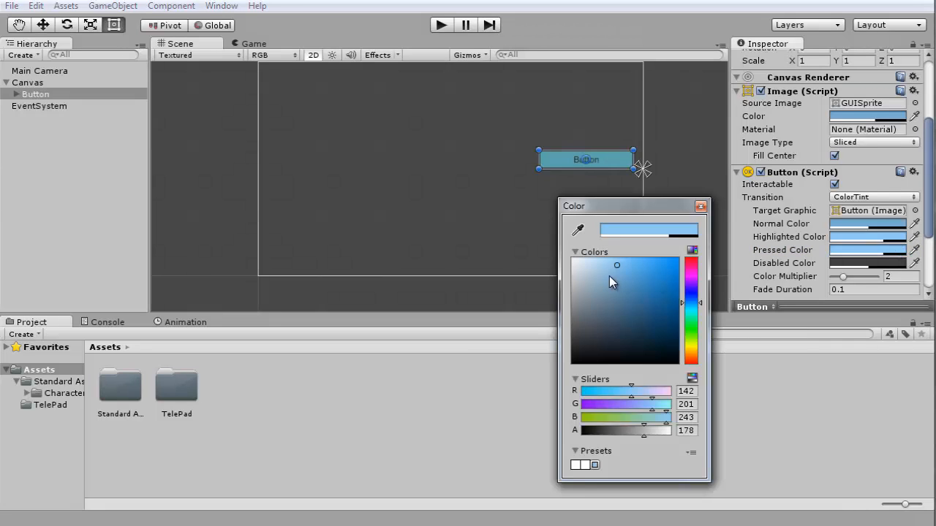
drag(615, 265, 613, 260)
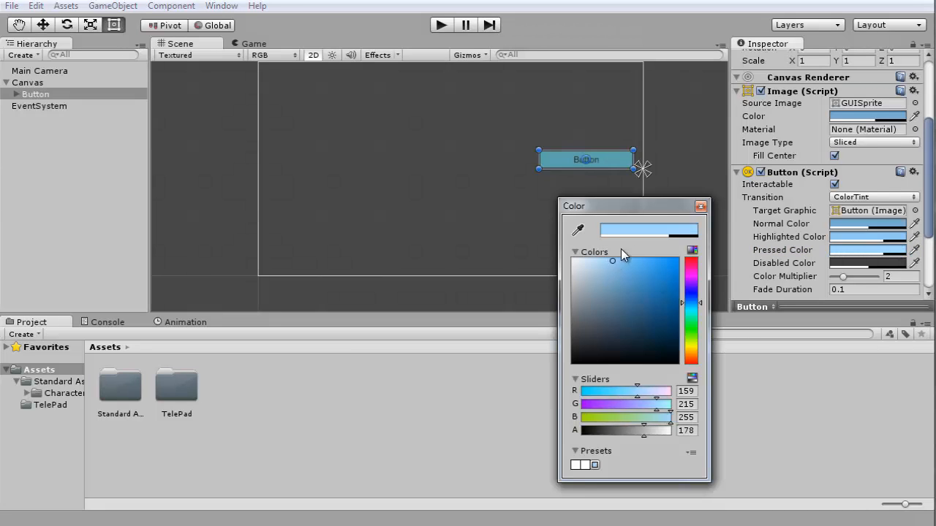
click(701, 206)
- Run the game in the Game view, test the button's highlight and press colors, and stop playback
click(253, 43)
click(441, 24)
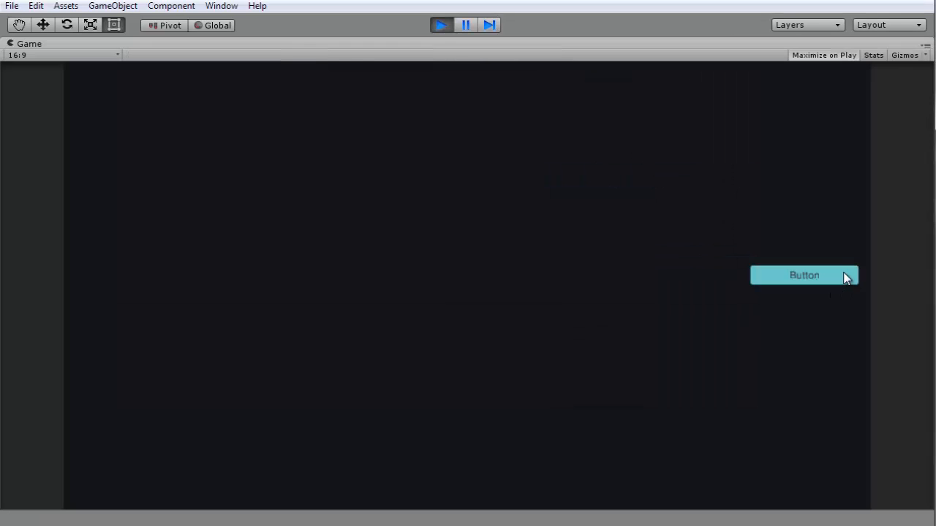
click(848, 275)
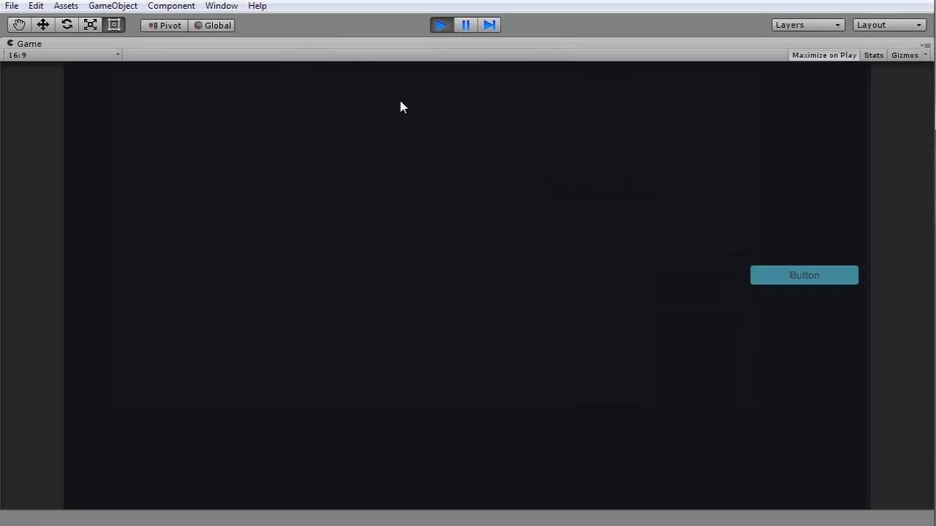
click(439, 26)
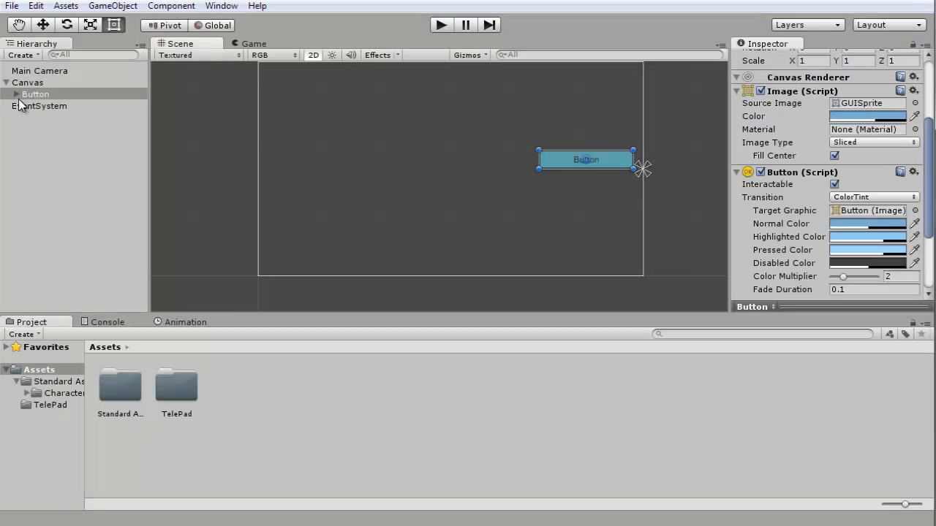
- Change the label in the button's child Text object to "Start Game"
click(19, 95)
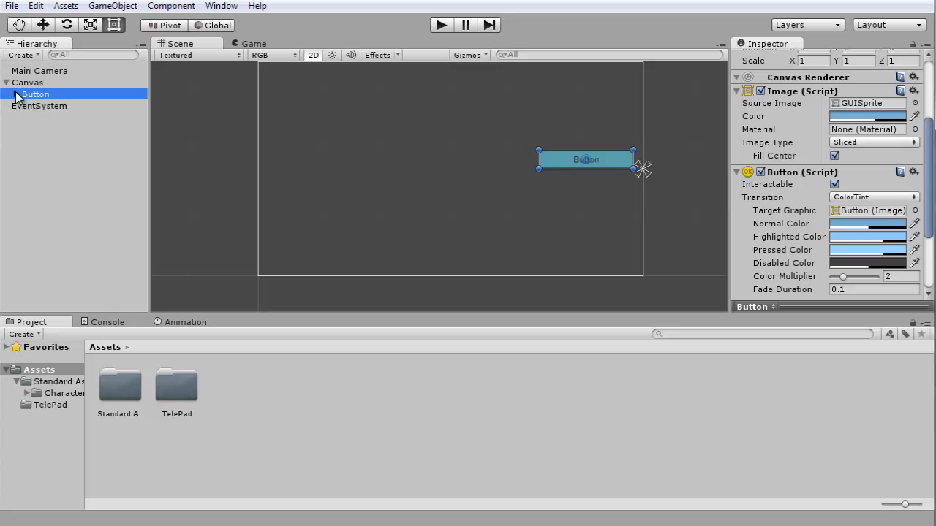
click(16, 94)
click(42, 106)
click(820, 212)
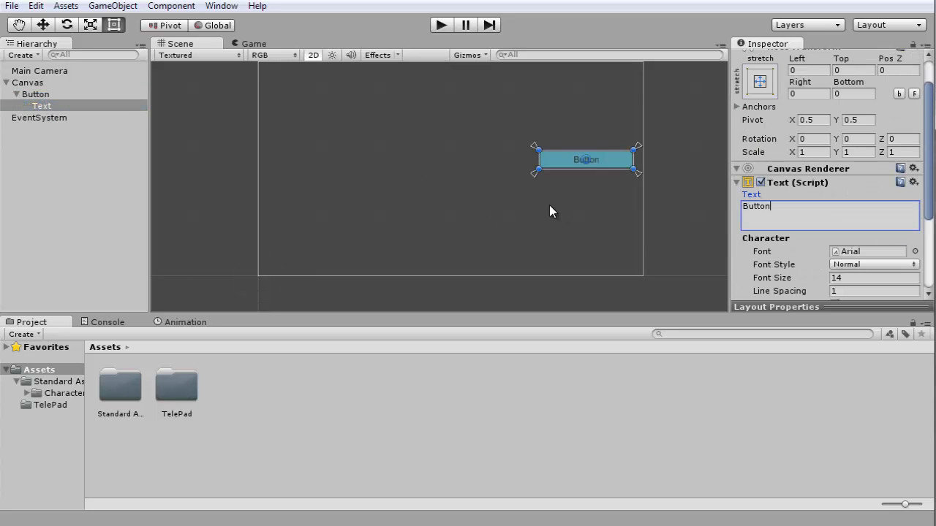
key(ctrl+a)
text(Start Game)
key(BackSpace)
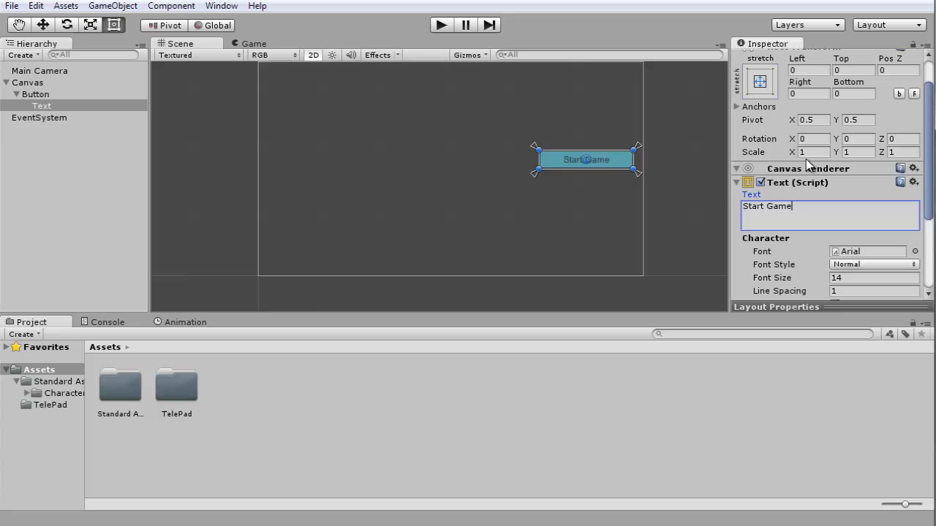
- Review the button's component settings and the sprites available for its Source Image
click(54, 93)
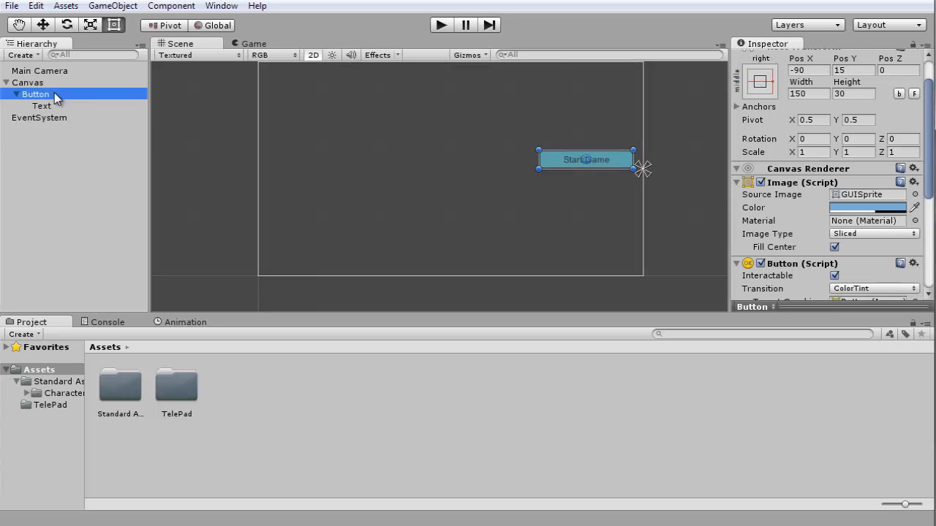
scroll(863, 241, down, 5)
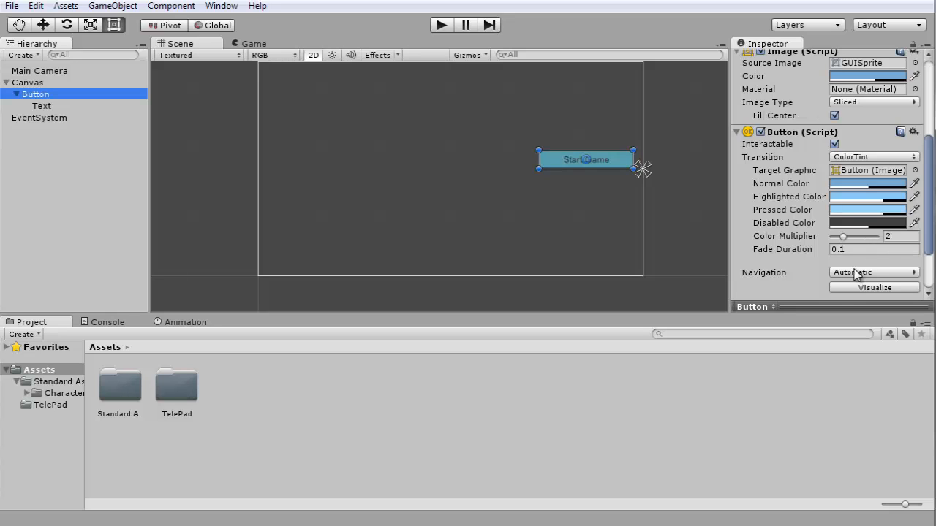
scroll(893, 130, up, 5)
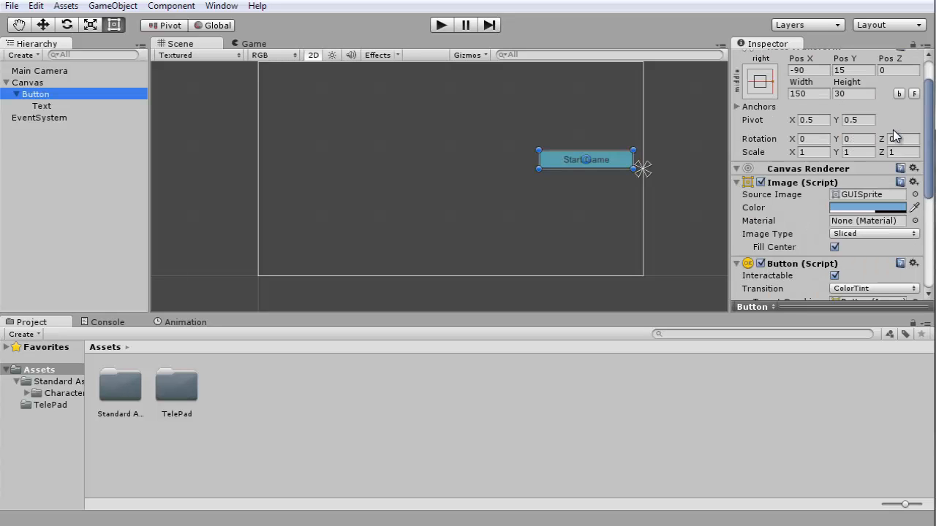
click(915, 194)
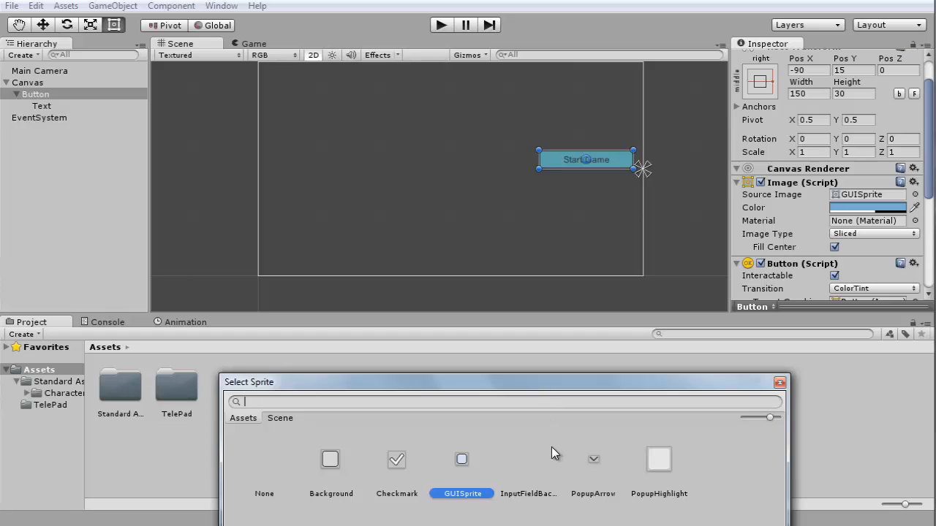
click(779, 382)
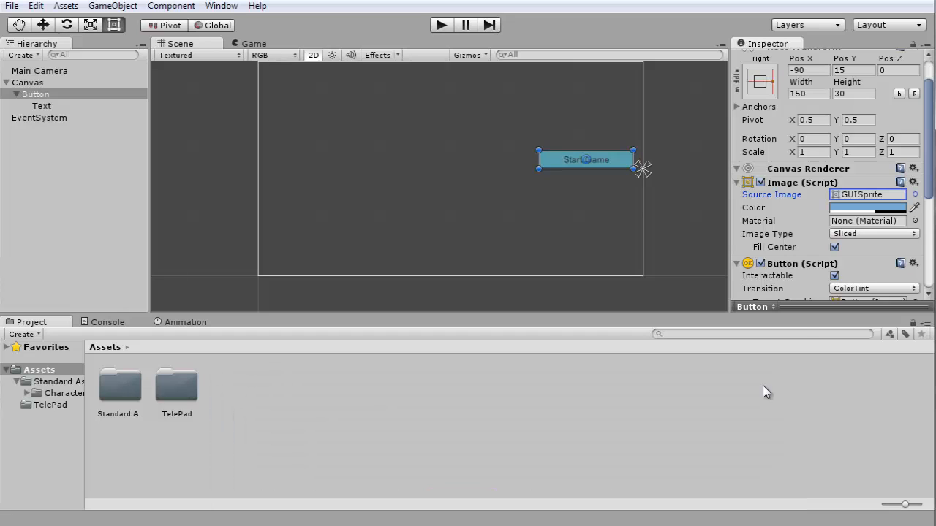
- Set the Texture Type of TeleportGUITexture in the TelePad folder to Sprite (2D and UI) and return to the Assets folder
double_click(176, 386)
click(344, 385)
click(903, 91)
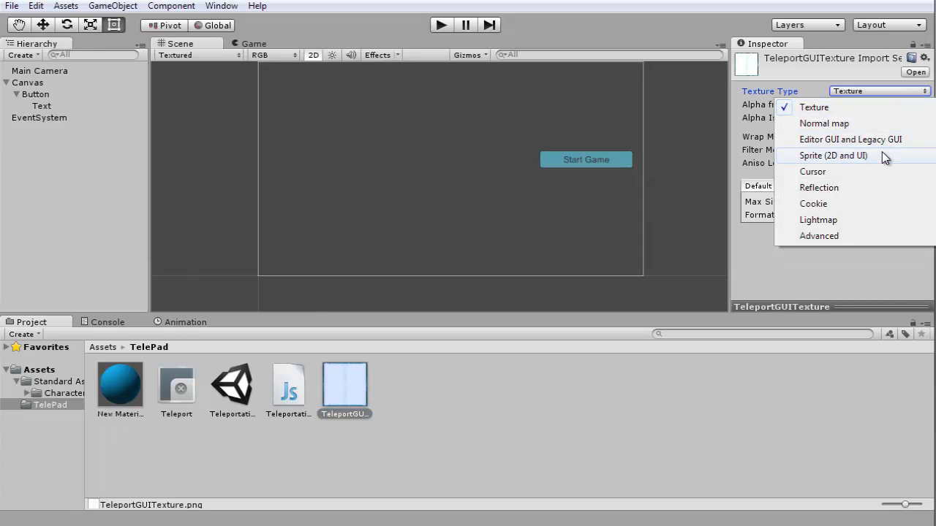
click(878, 155)
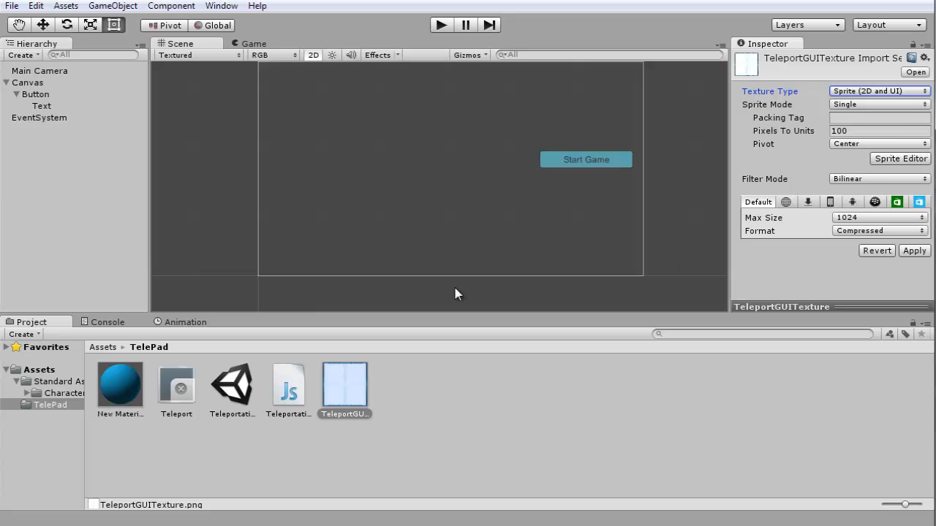
click(41, 370)
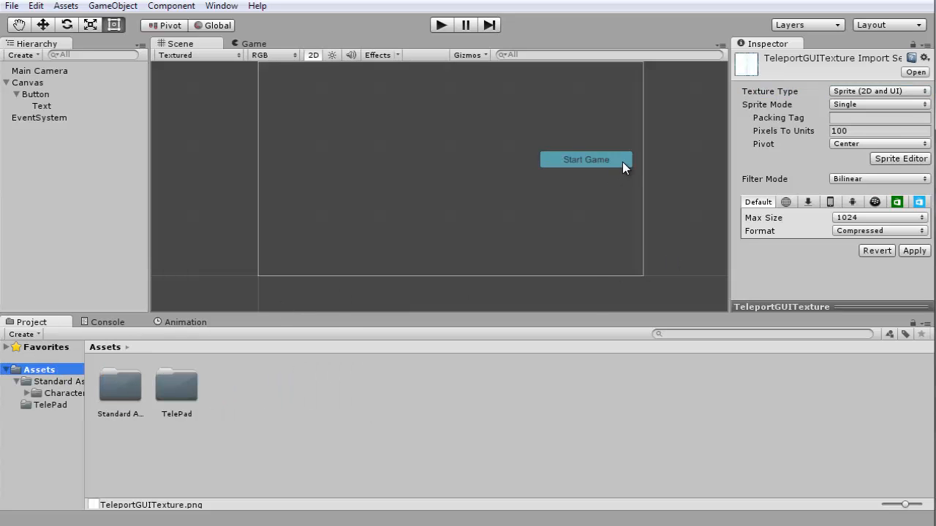
- Assign the TeleportGUITexture sprite as the Source Image of the Start Game button
click(622, 162)
click(505, 290)
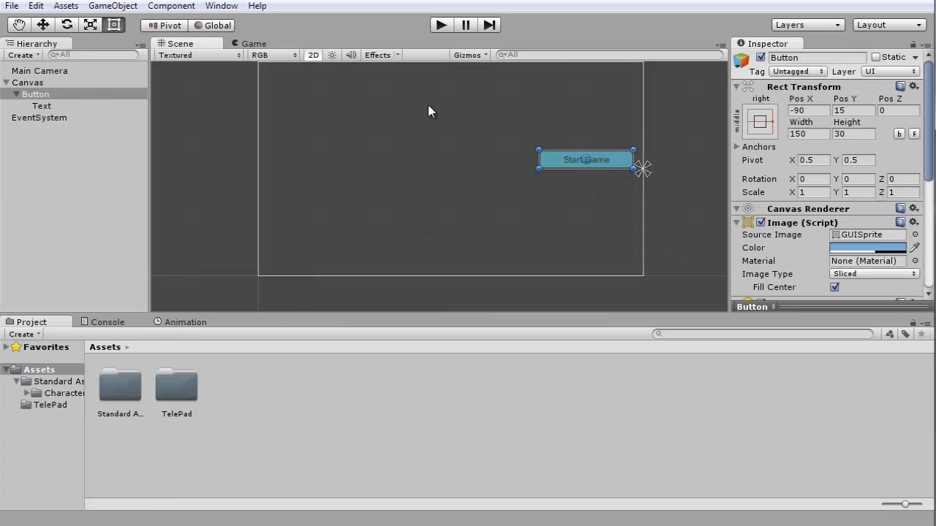
click(914, 235)
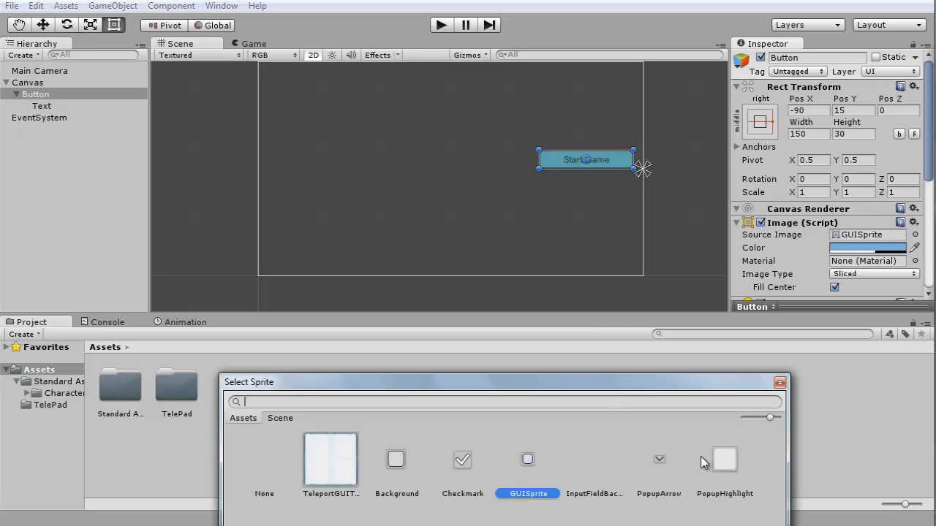
click(329, 452)
scroll(621, 174, up, 2)
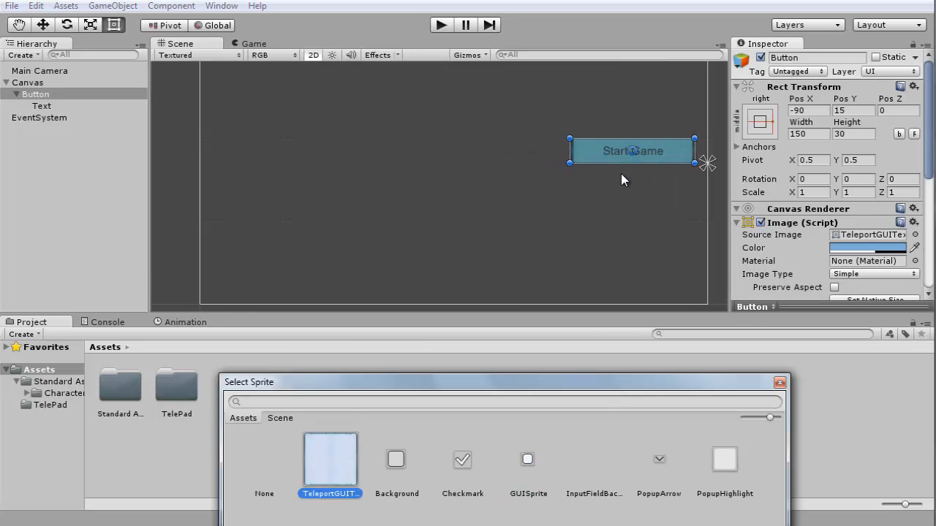
- Set the button's Image Color to white (255, 255, 255)
click(872, 246)
drag(655, 318, 530, 230)
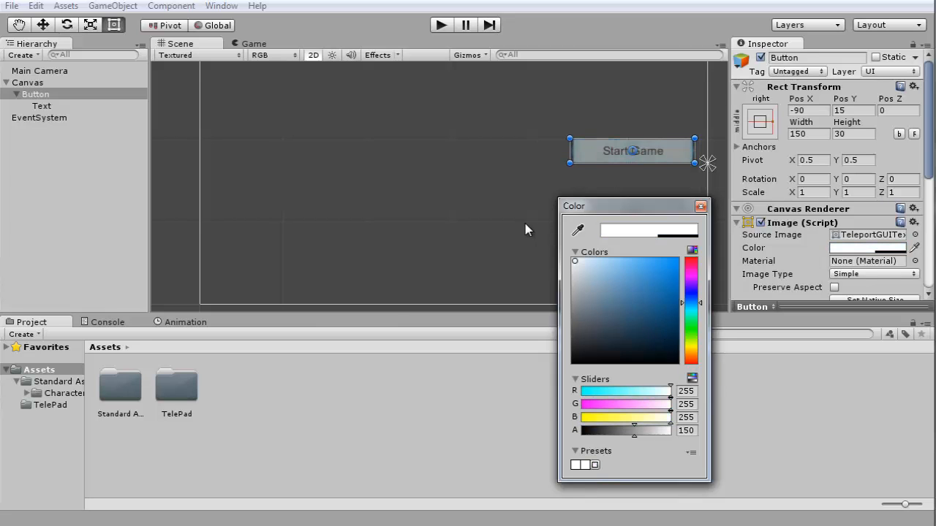
click(700, 206)
- Run the game in the Game view to preview the textured button, and stop playback
click(252, 43)
click(441, 25)
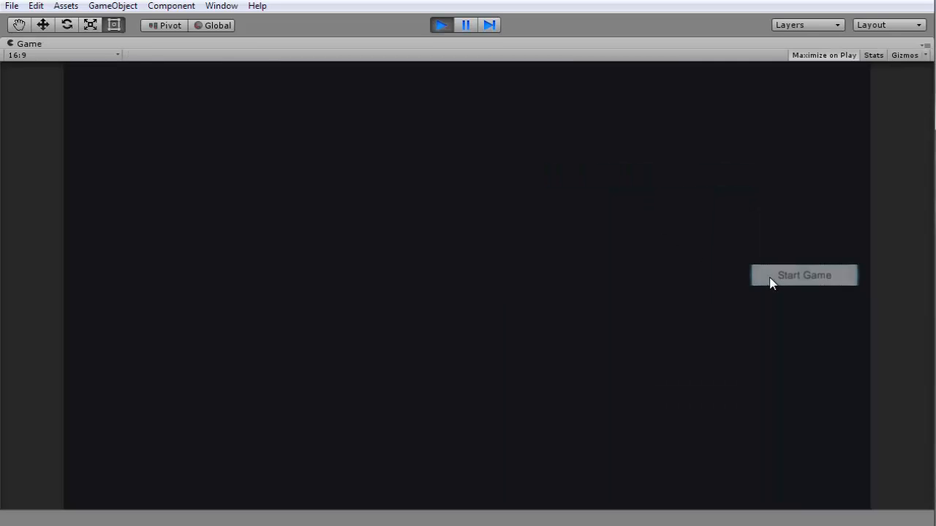
click(447, 26)
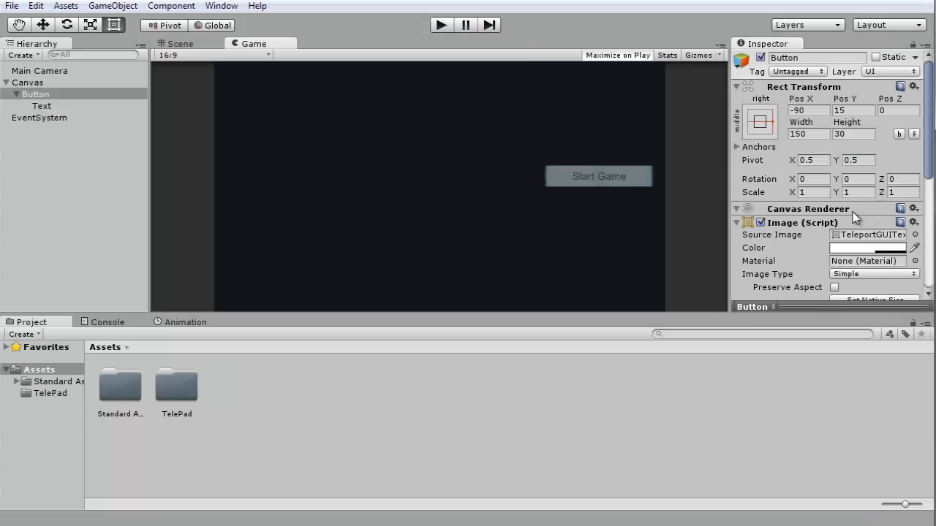
- Restore the button's blue Image Color and set its Source Image to the Background sprite
scroll(911, 229, down, 3)
scroll(912, 230, down, 2)
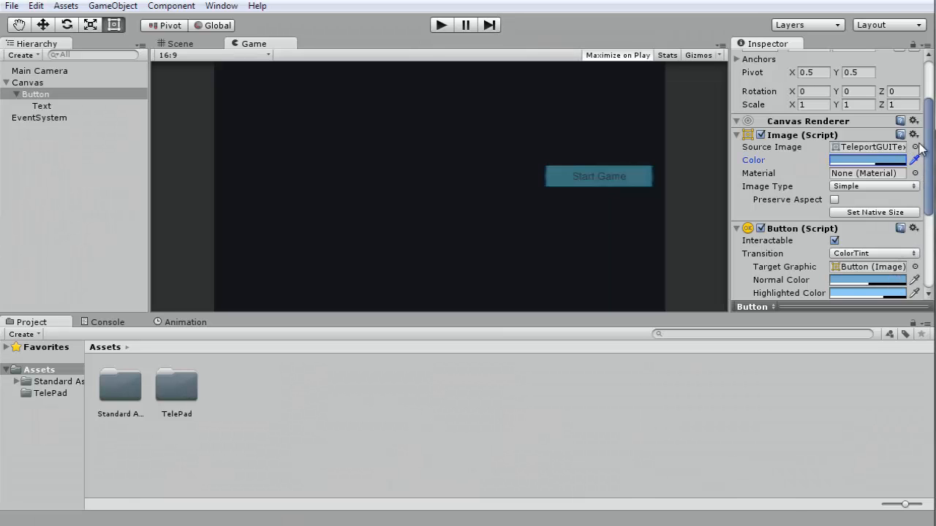
click(915, 147)
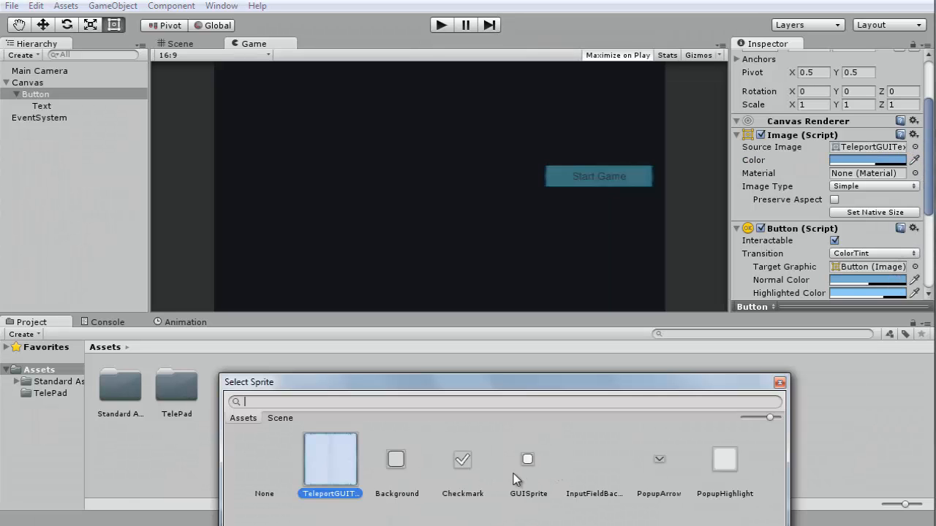
click(400, 474)
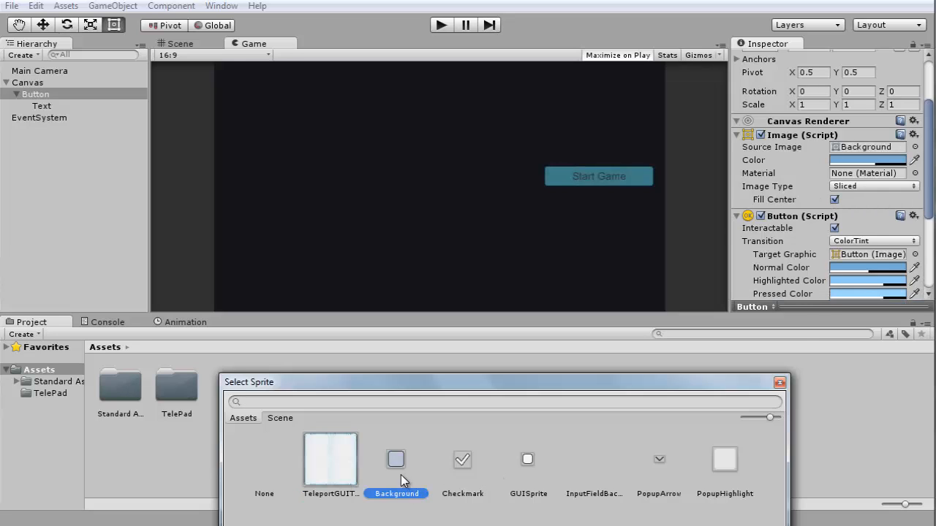
double_click(400, 474)
- Review the Button component's Target Graphic choices, state colors, Navigation and On Click settings
scroll(740, 228, down, 5)
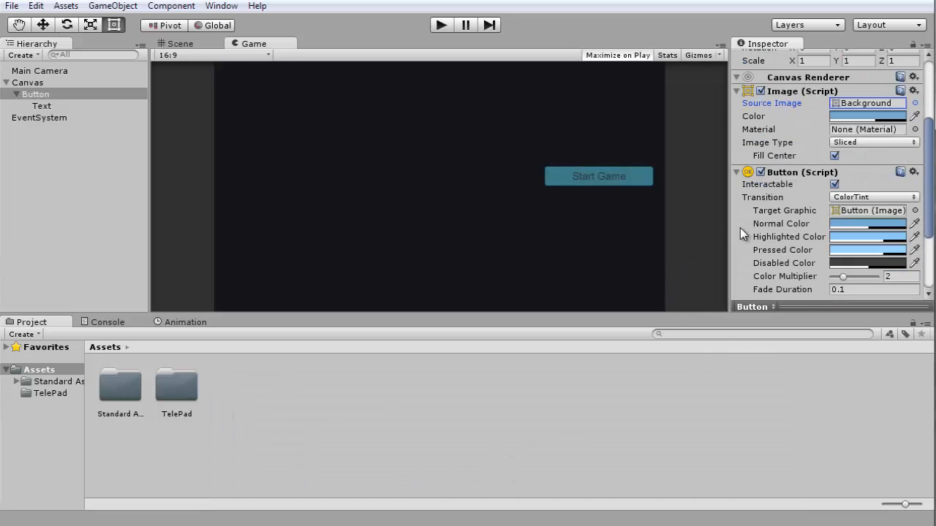
scroll(753, 217, up, 2)
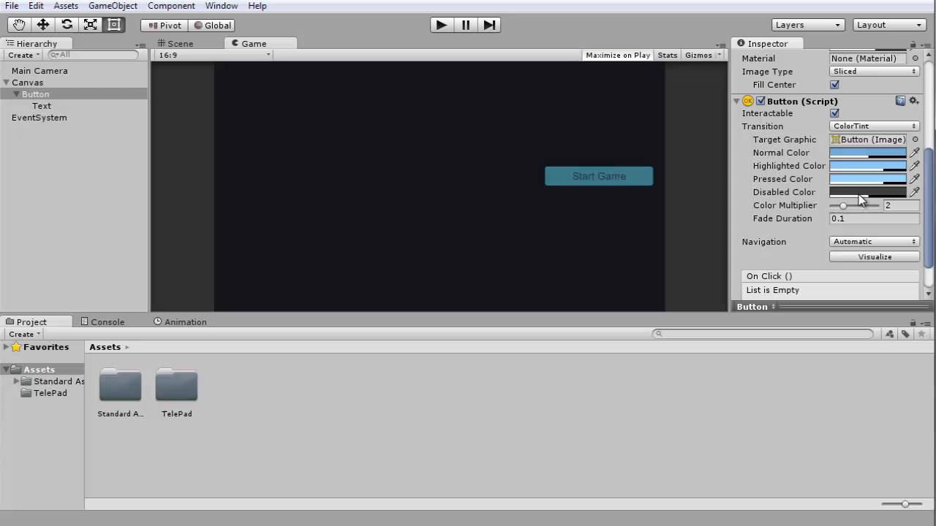
click(915, 139)
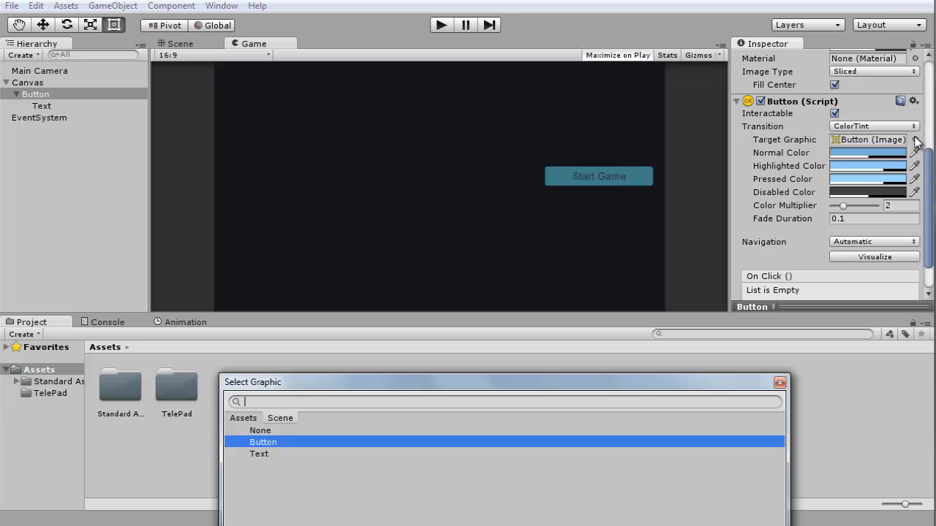
click(780, 379)
scroll(822, 212, down, 2)
scroll(824, 234, up, 2)
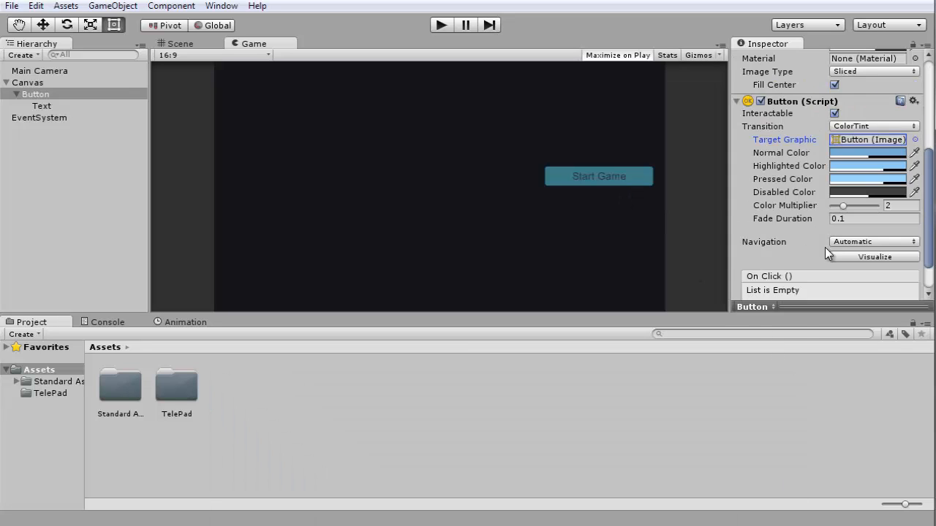
scroll(825, 247, down, 2)
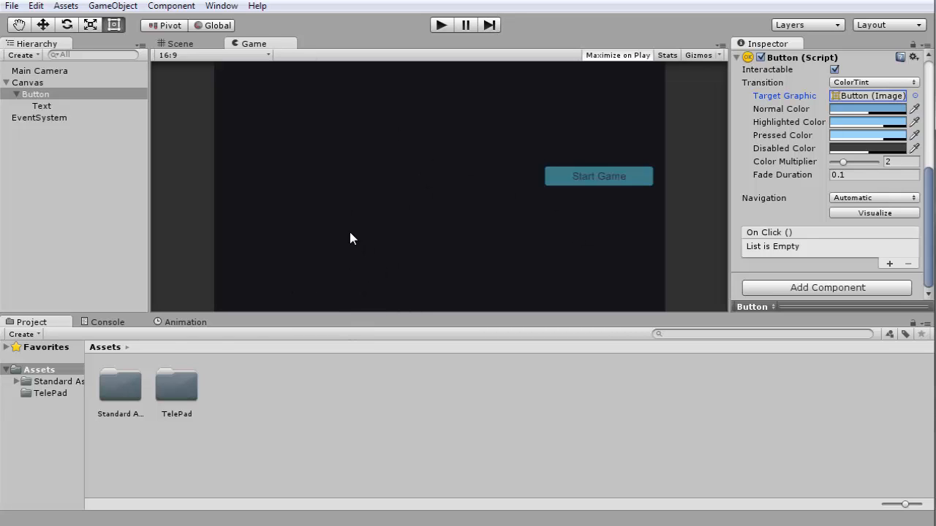
click(581, 183)
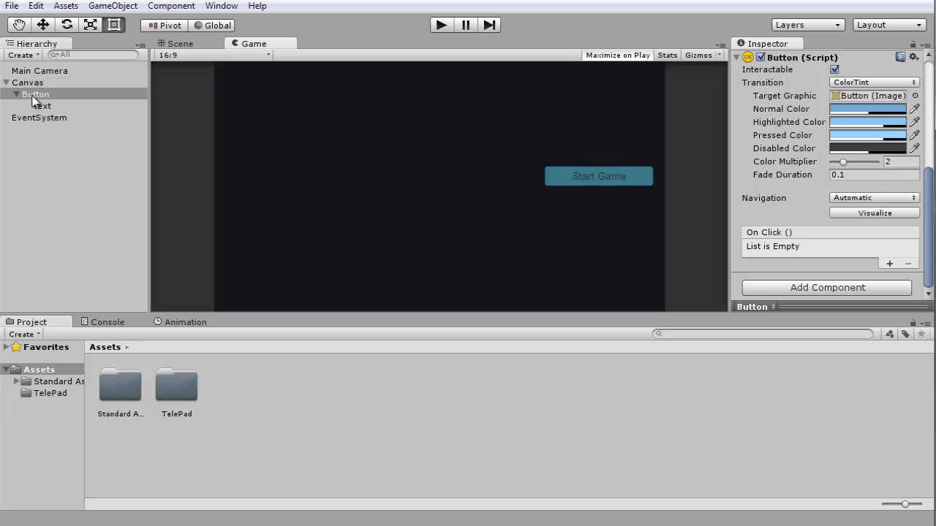
- Switch the button's Interactable option off and back on to preview its disabled appearance
scroll(789, 176, up, 3)
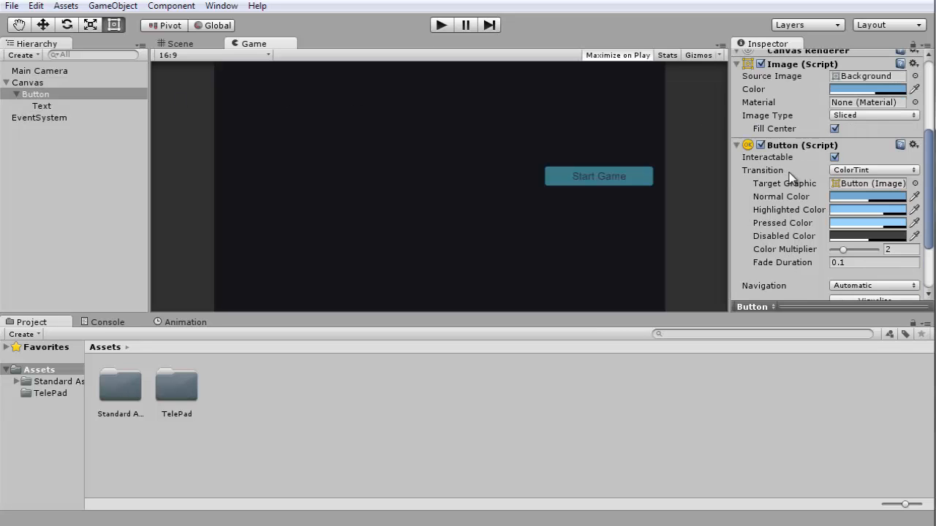
click(834, 157)
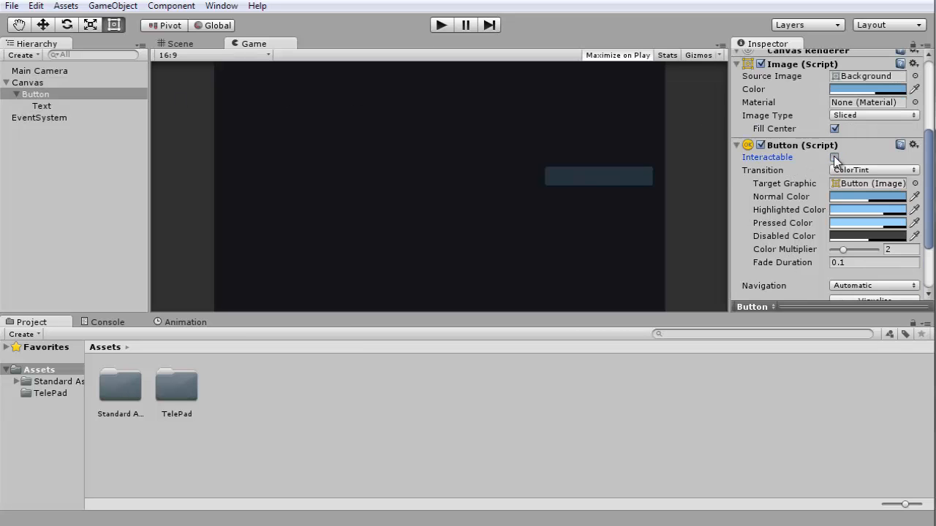
click(834, 157)
- Set the color of the button's child Text object to black (0, 0, 0) with alpha 255
scroll(844, 161, up, 5)
click(43, 107)
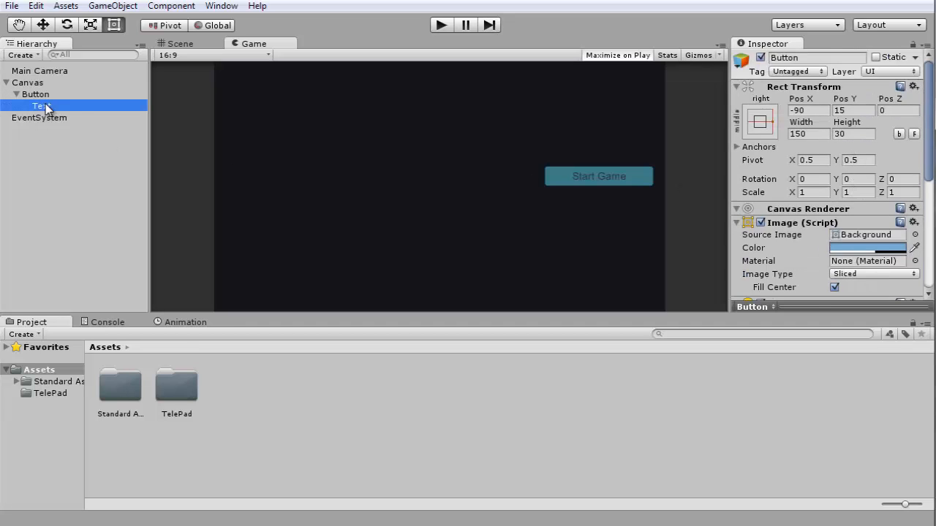
scroll(837, 159, down, 5)
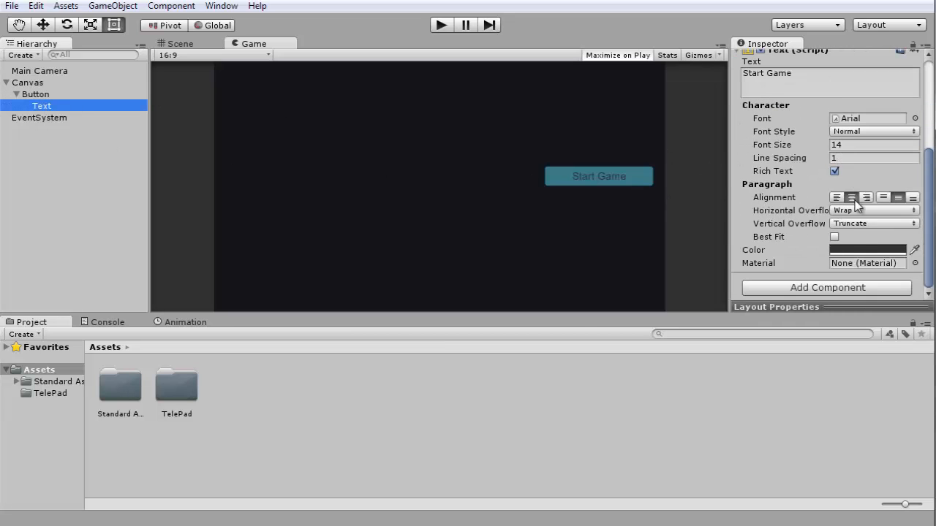
click(846, 250)
drag(594, 265, 732, 409)
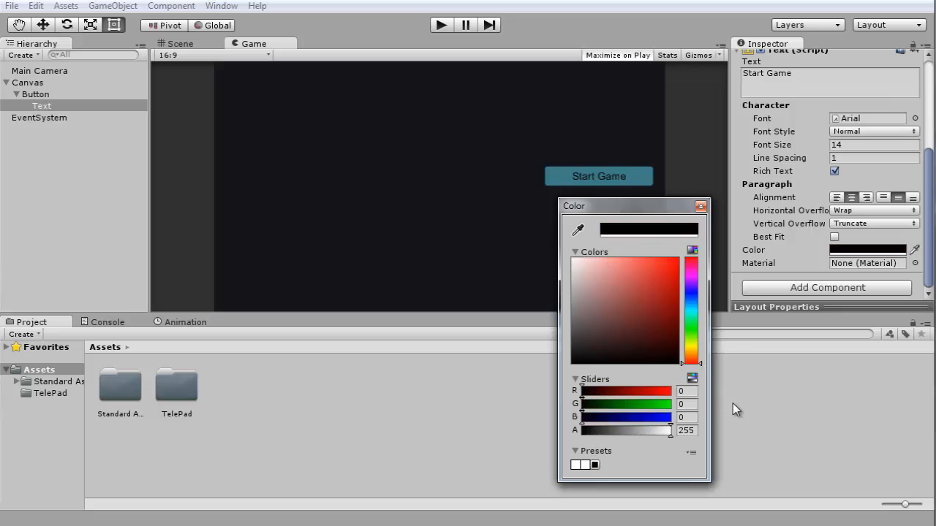
click(700, 207)
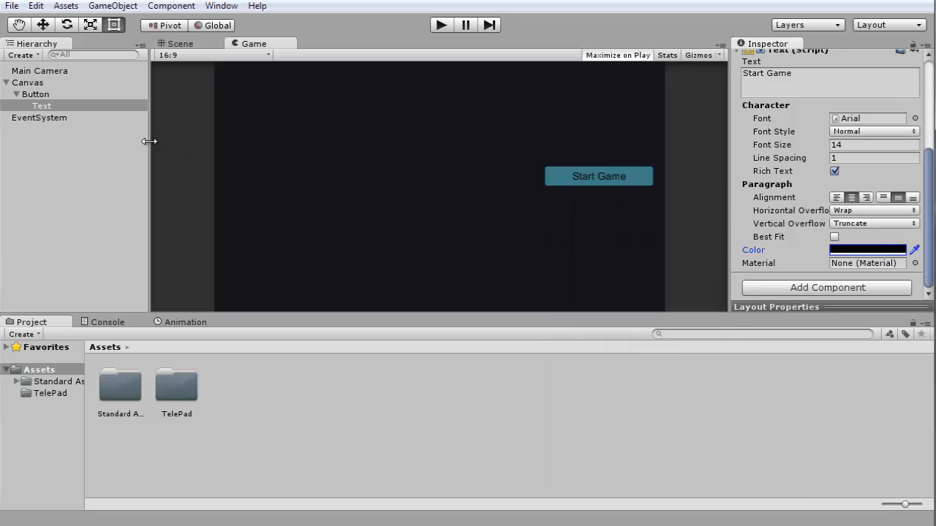
- Change the Disabled Color in the Button component to white
click(46, 96)
click(859, 221)
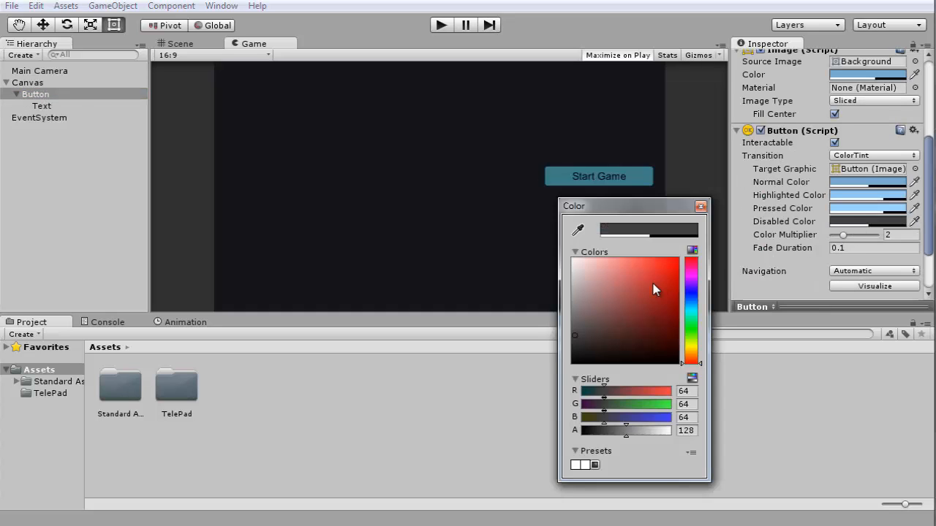
click(700, 207)
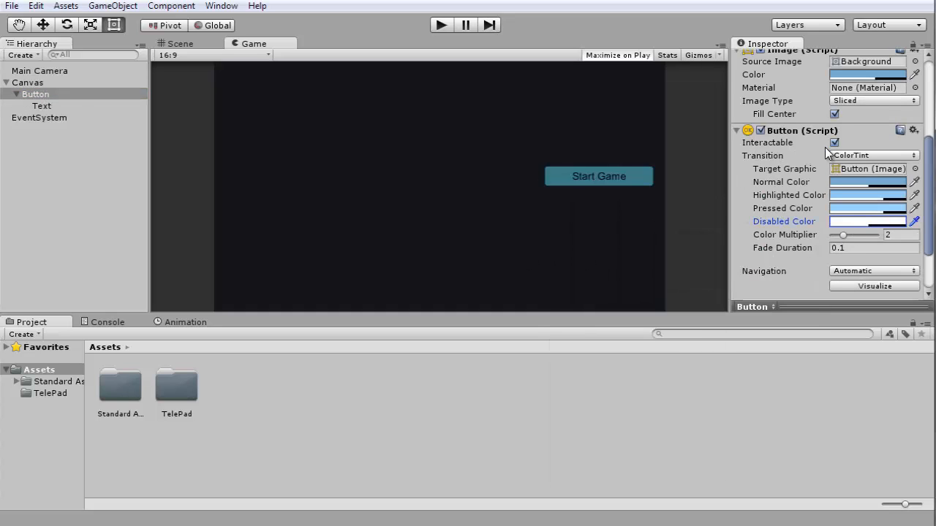
- Toggle Interactable to preview the white disabled state, leaving the button interactable
click(834, 143)
click(834, 142)
click(834, 143)
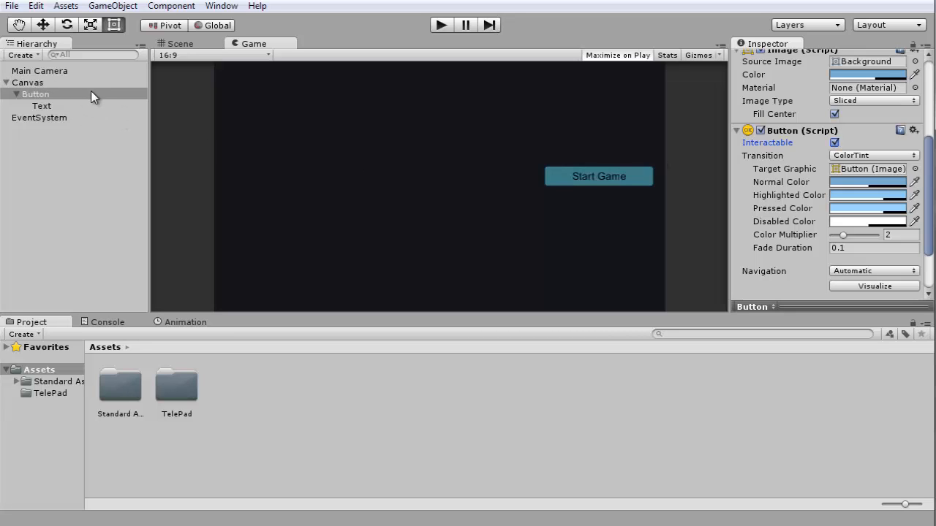
- Duplicate the button in the Canvas and rename the original to "Start Game"
click(54, 107)
click(55, 93)
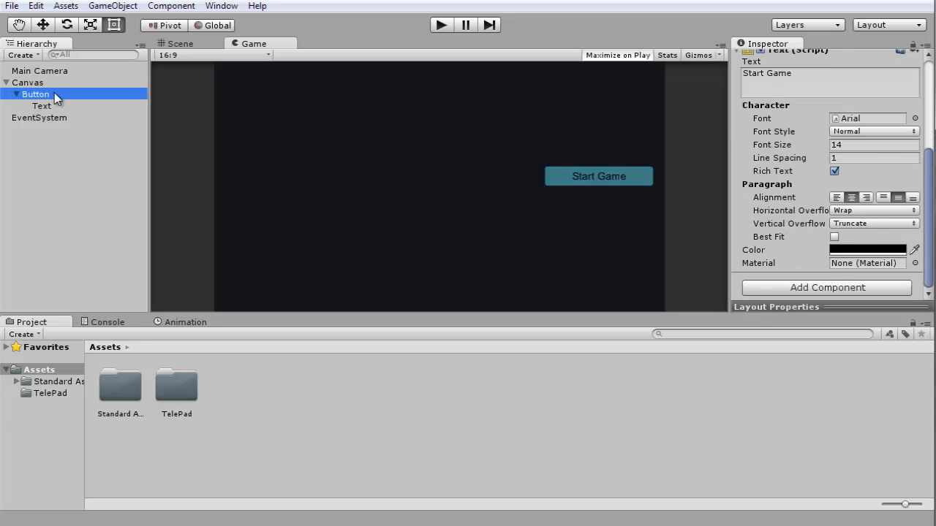
key(ctrl+d)
click(42, 94)
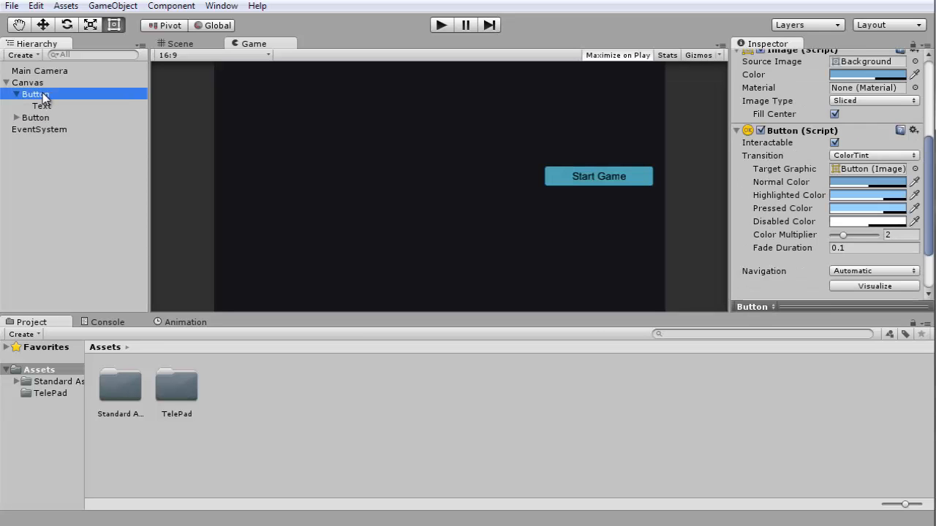
click(42, 95)
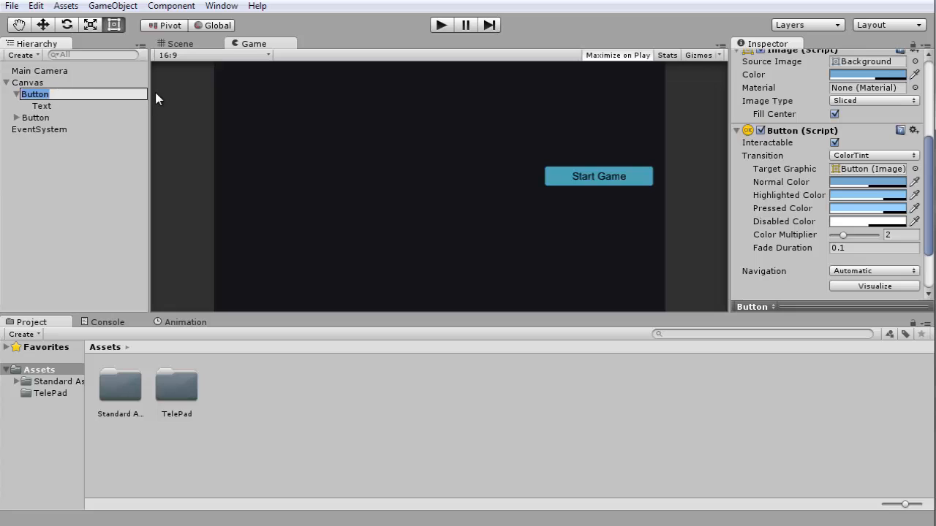
text(Start Game)
key(Return)
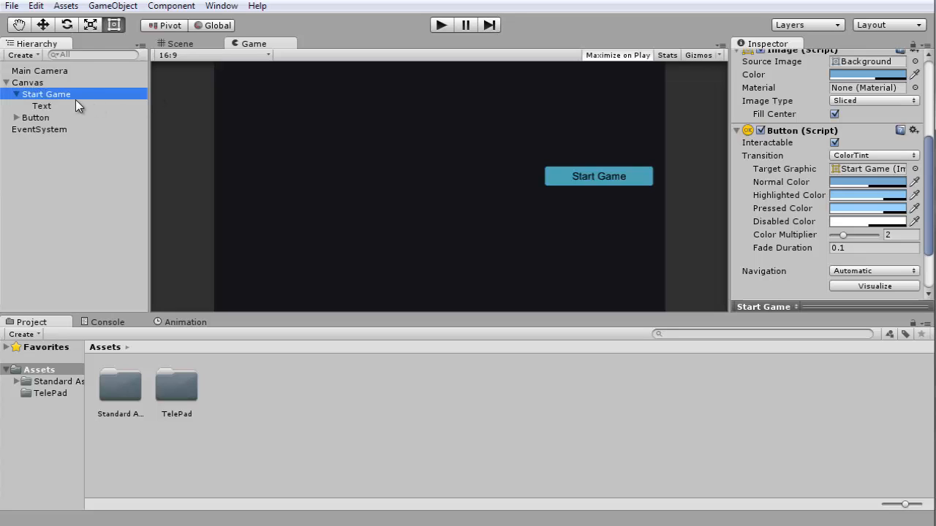
- Rename the duplicated button in the Hierarchy to "Exit"
click(36, 118)
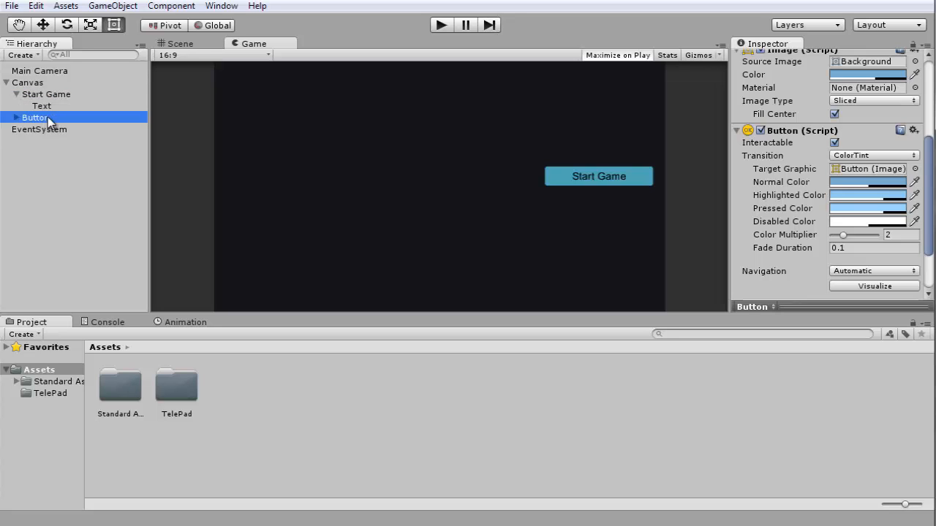
click(48, 117)
text(End G)
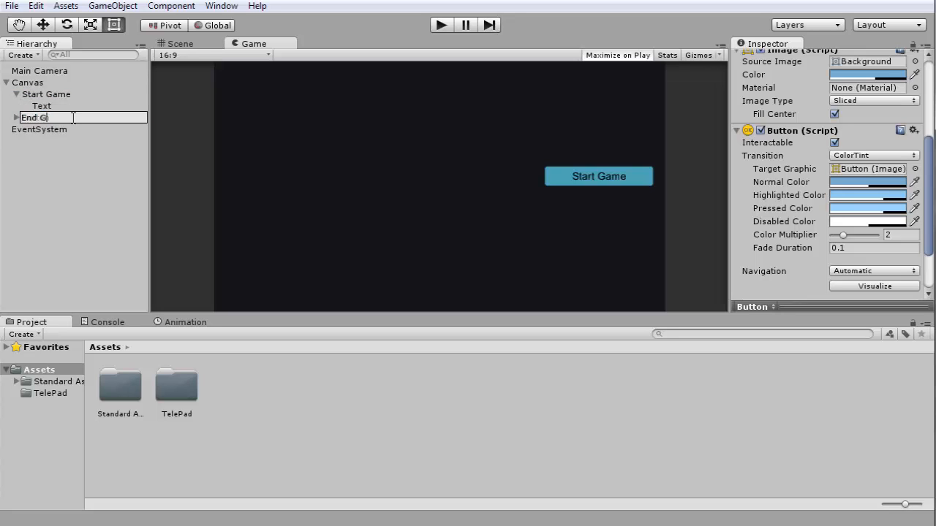
text(Ame)
key(BackSpace)
key(BackSpace)
key(BackSpace)
key(BackSpace)
key(BackSpace)
key(BackSpace)
key(BackSpace)
key(BackSpace)
text(Exit)
key(Return)
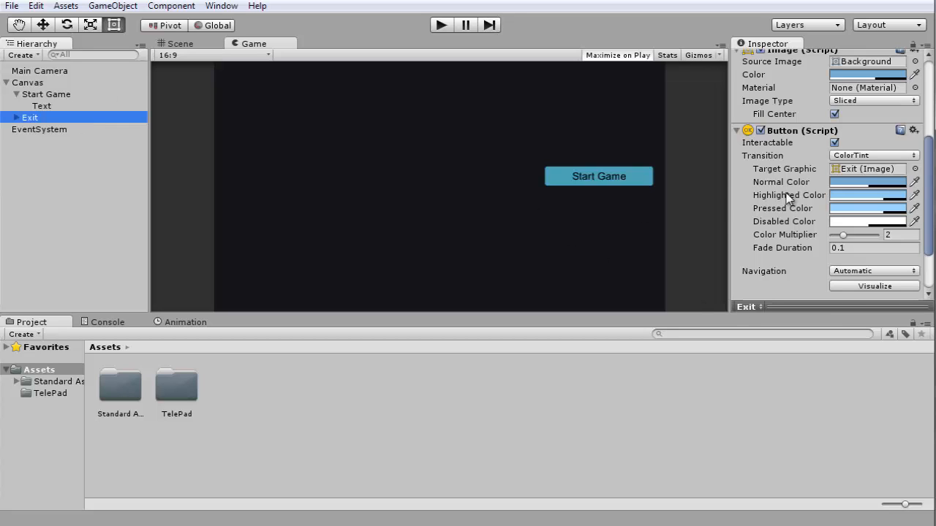
- Move the Exit button directly below the Start Game button in the Scene view
click(622, 183)
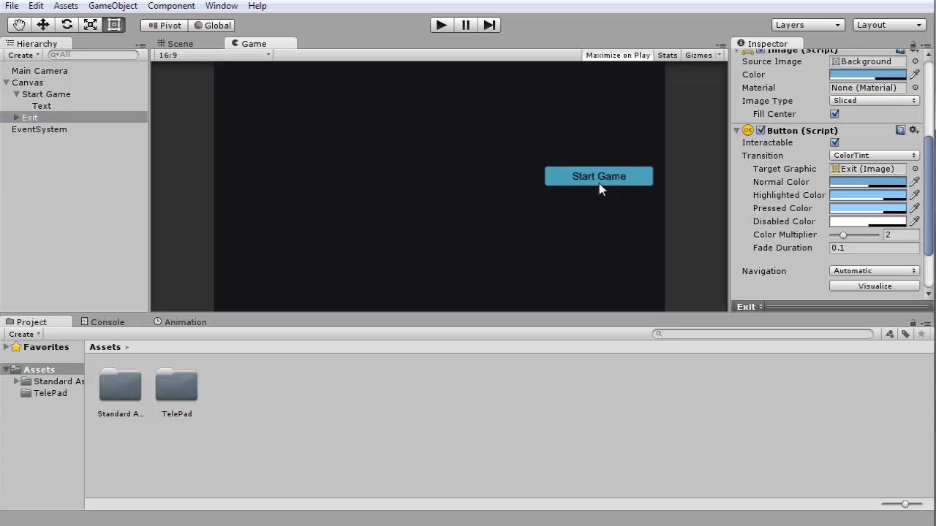
click(181, 43)
drag(667, 153, 665, 181)
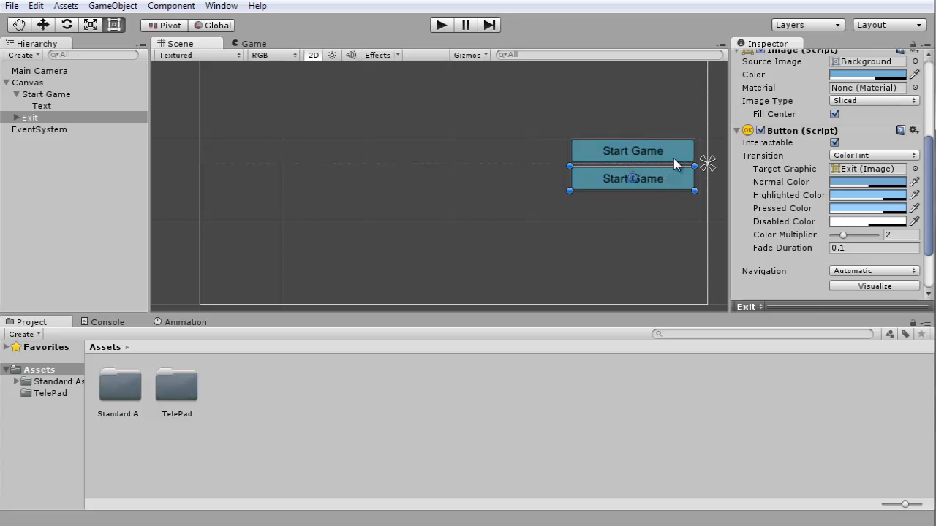
- Set the Exit button's Pos Y to -20 after comparing its position with the Start Game button
click(673, 157)
scroll(823, 185, up, 3)
scroll(823, 185, up, 4)
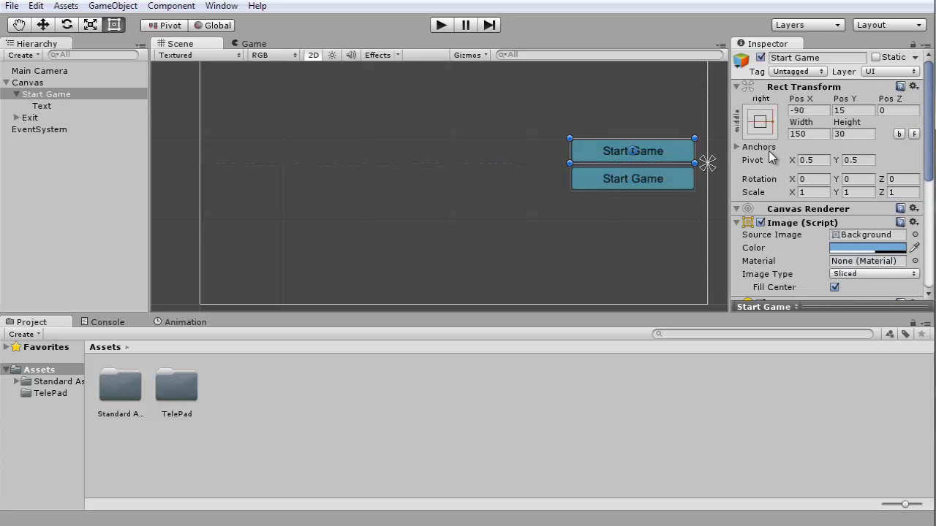
click(670, 181)
click(669, 181)
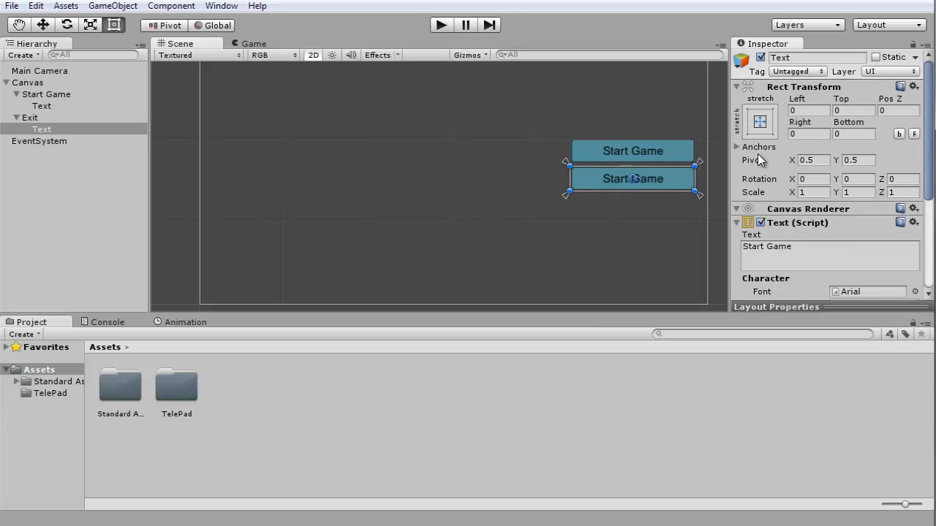
click(58, 118)
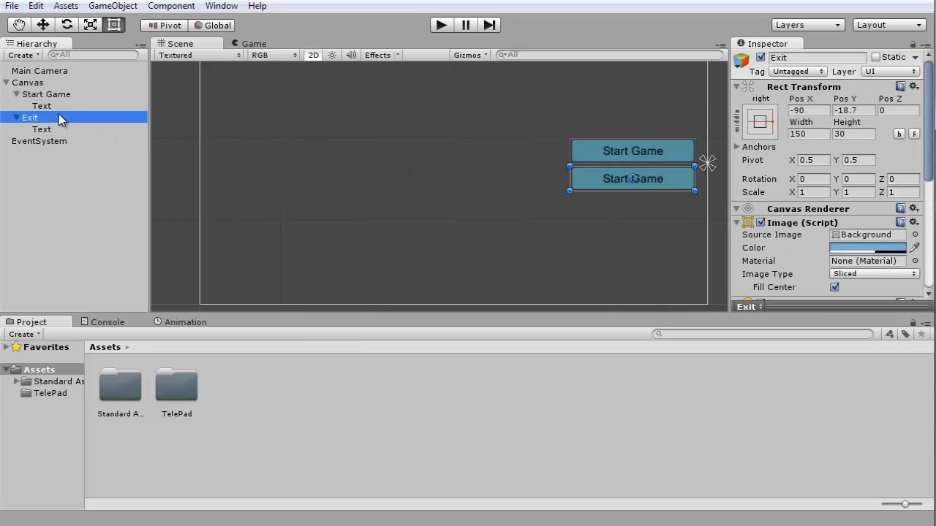
click(863, 109)
text(-20)
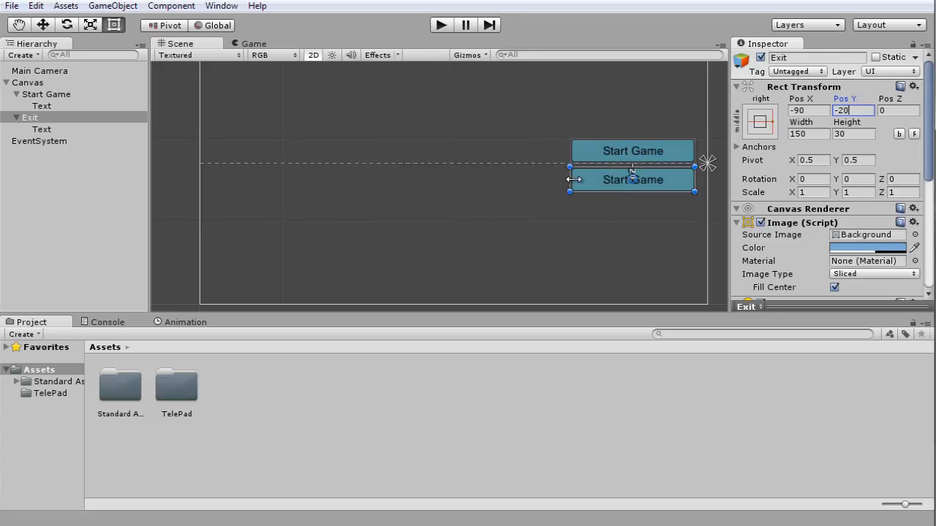
- Change the label text of the Exit button to "Exit"
click(41, 128)
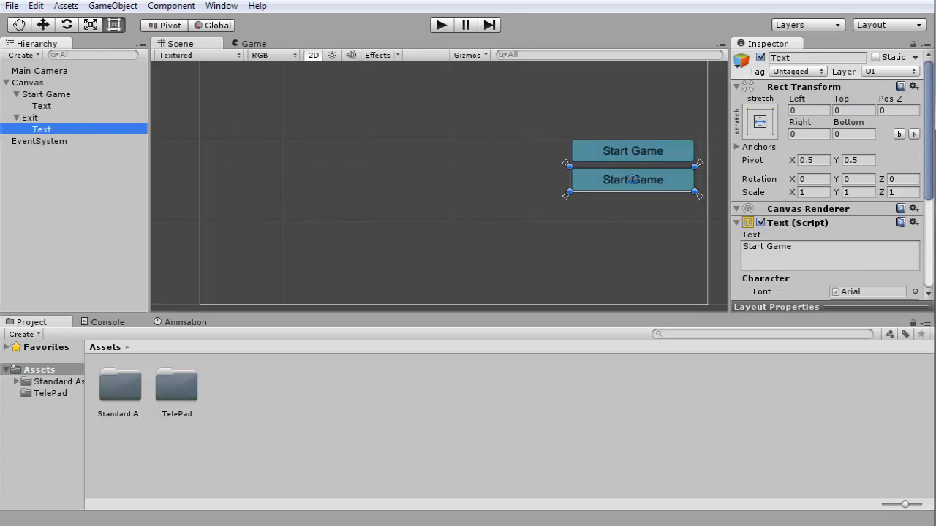
click(786, 256)
triple_click(822, 246)
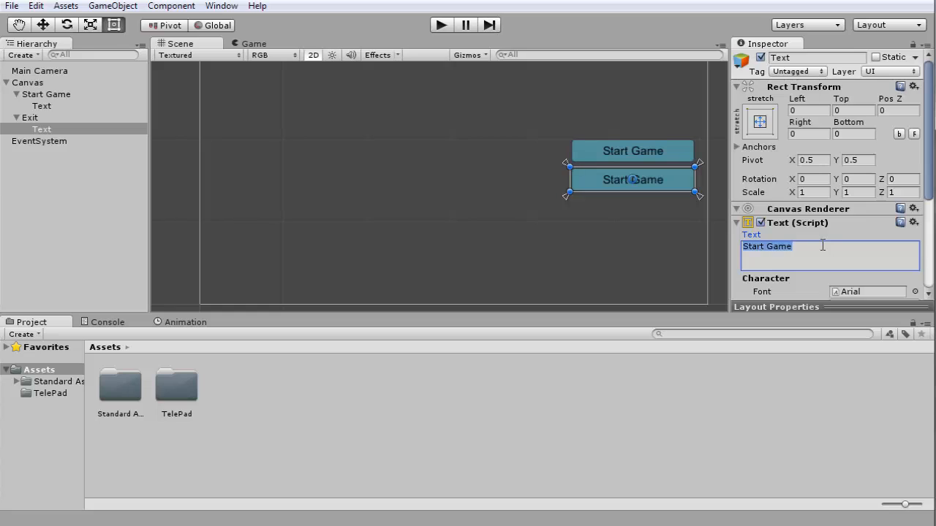
text(Exit)
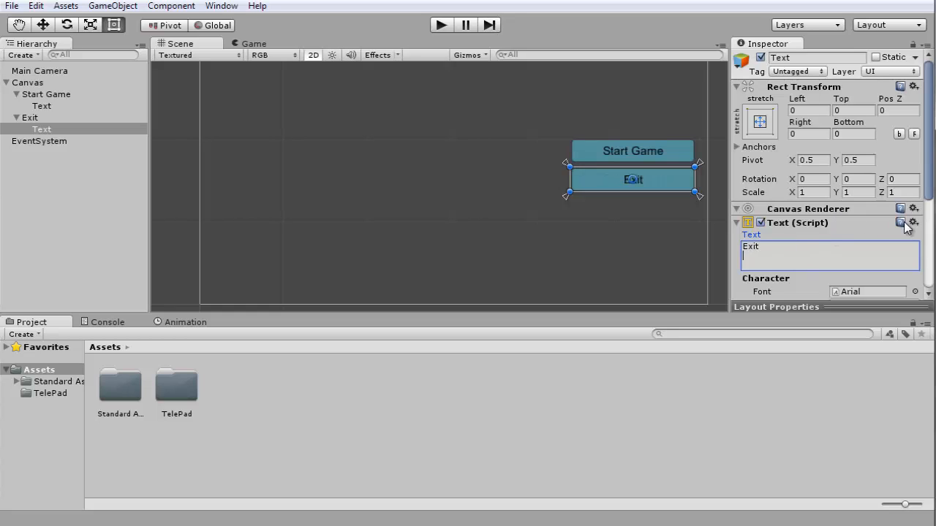
scroll(926, 183, down, 3)
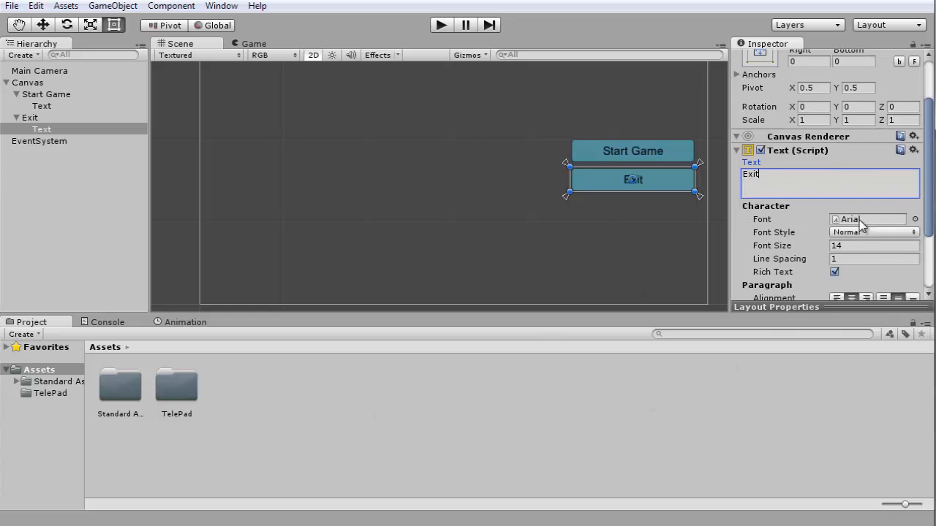
scroll(929, 179, up, 3)
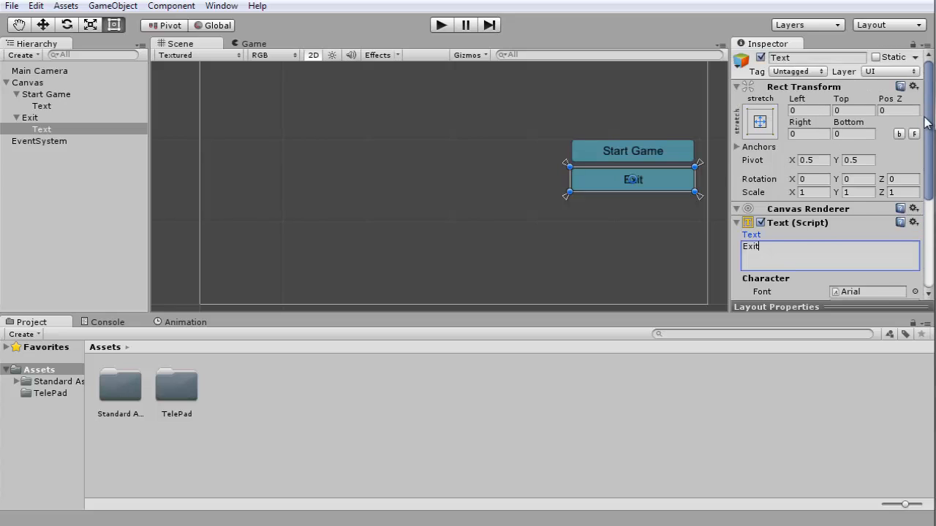
- Try shrinking the Exit button about its centre to roughly 95 by 19, and undo the resize
click(44, 118)
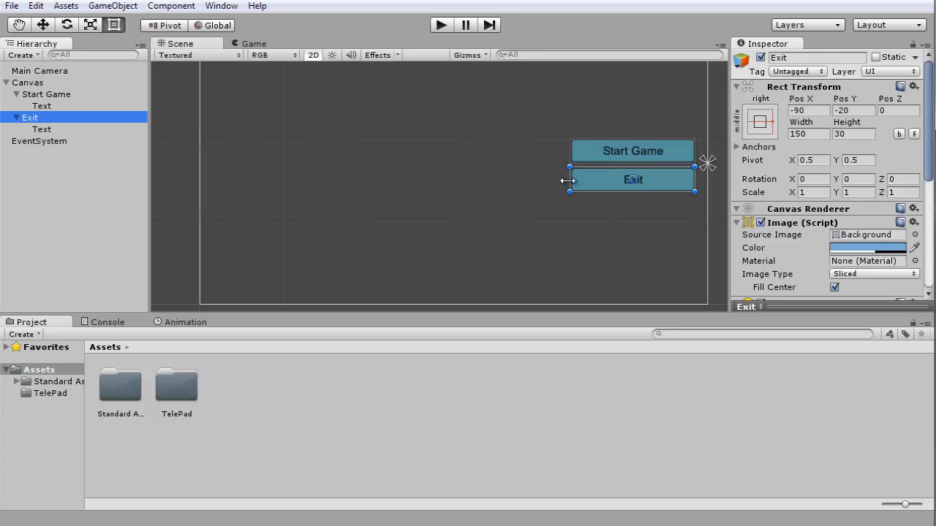
key(alt)
drag(568, 181, 591, 180)
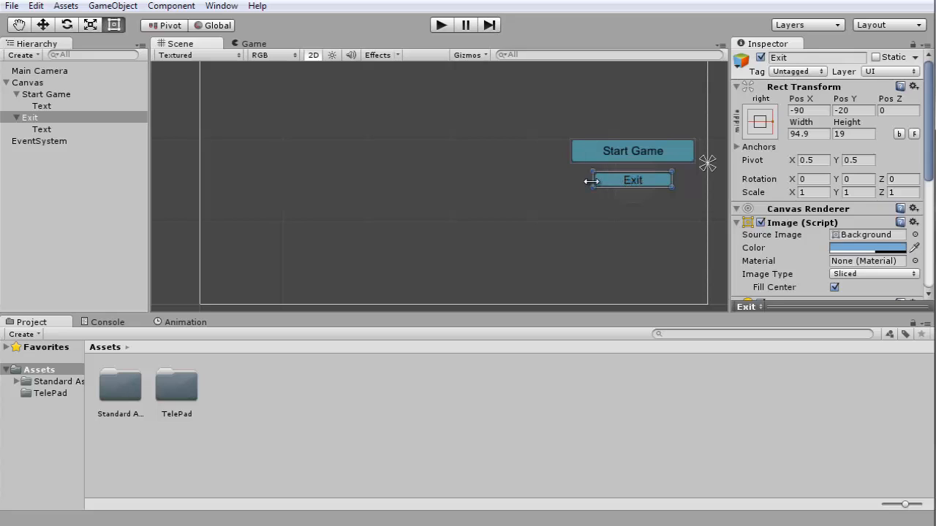
key(ctrl+z)
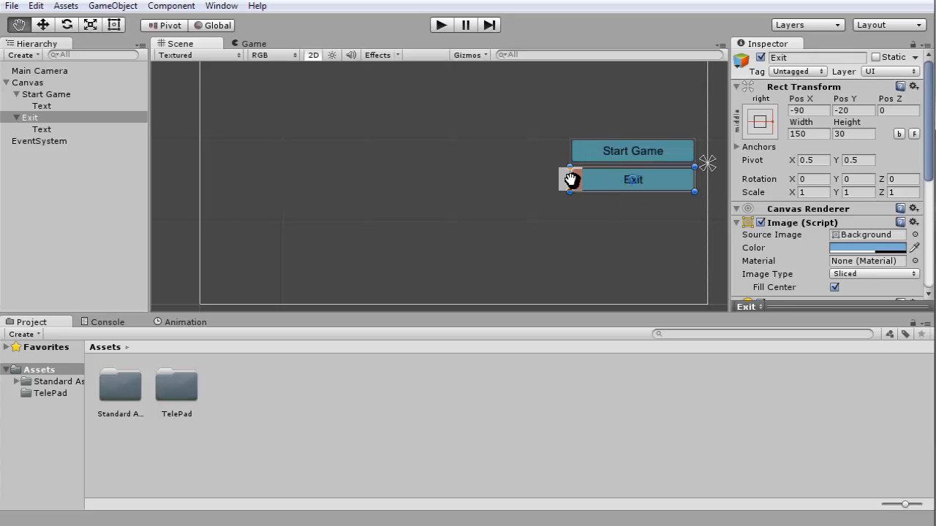
- Narrow the Exit button symmetrically about its centre and set its width to exactly 70
alt+drag(570, 179, 601, 187)
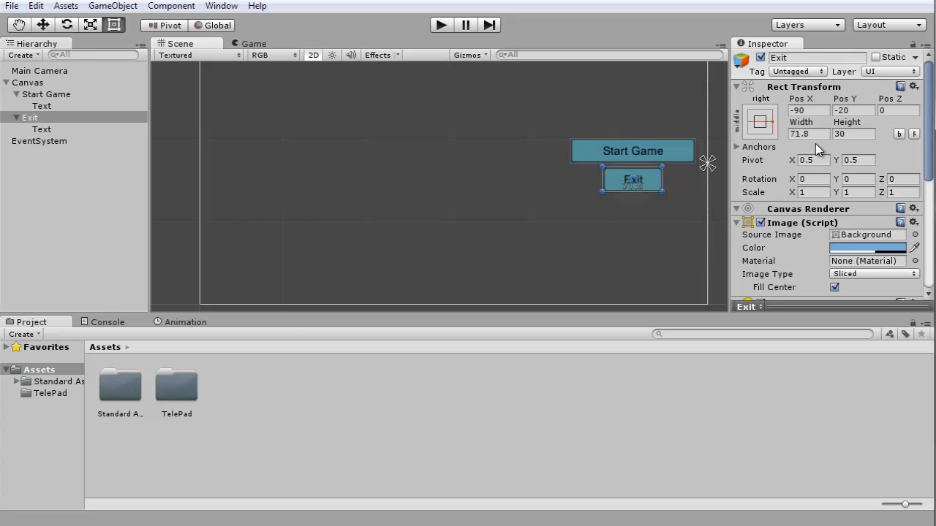
click(807, 133)
text(70)
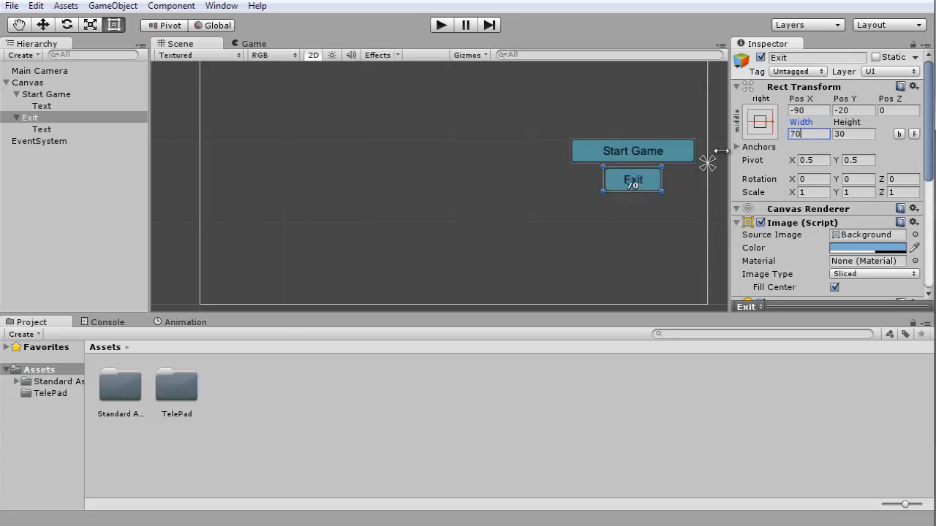
- Align the Exit button under the right end of Start Game, with Pos X -50 and Pos Y -20
drag(653, 178, 693, 169)
click(859, 111)
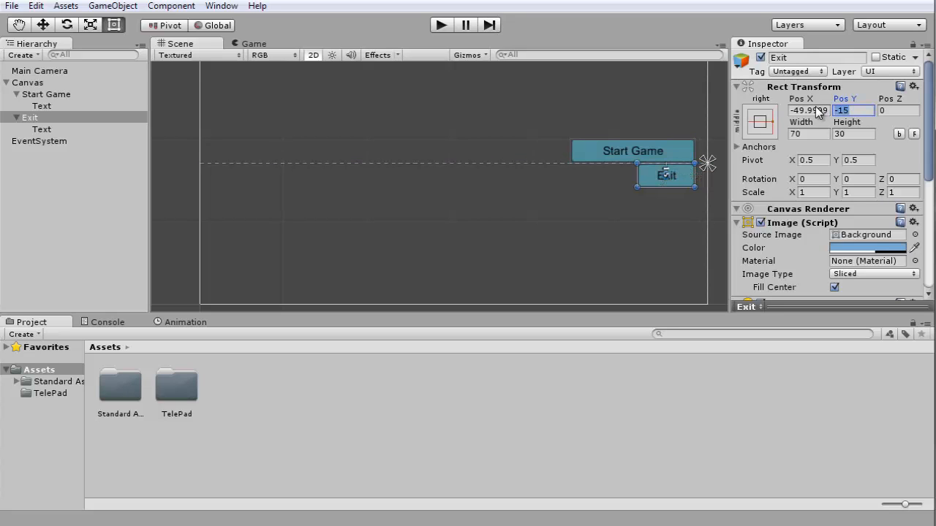
text(-20)
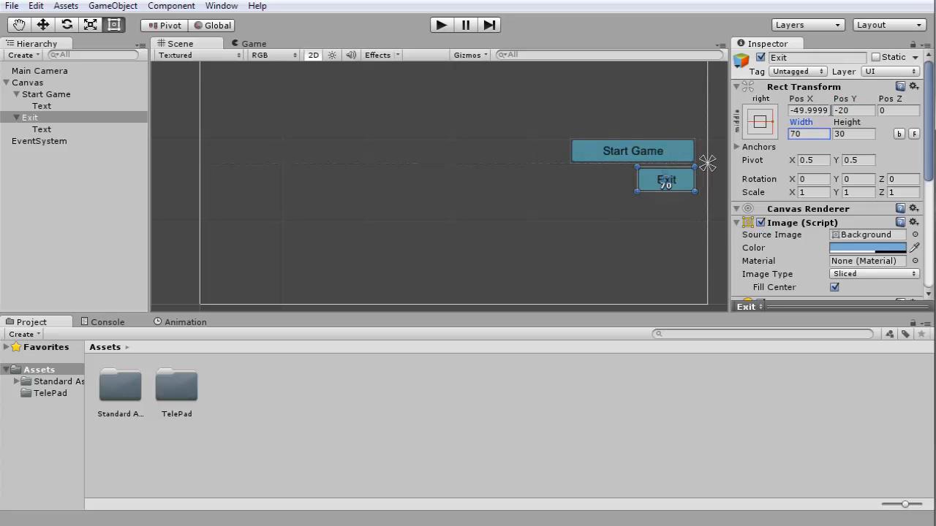
click(824, 111)
text(-50)
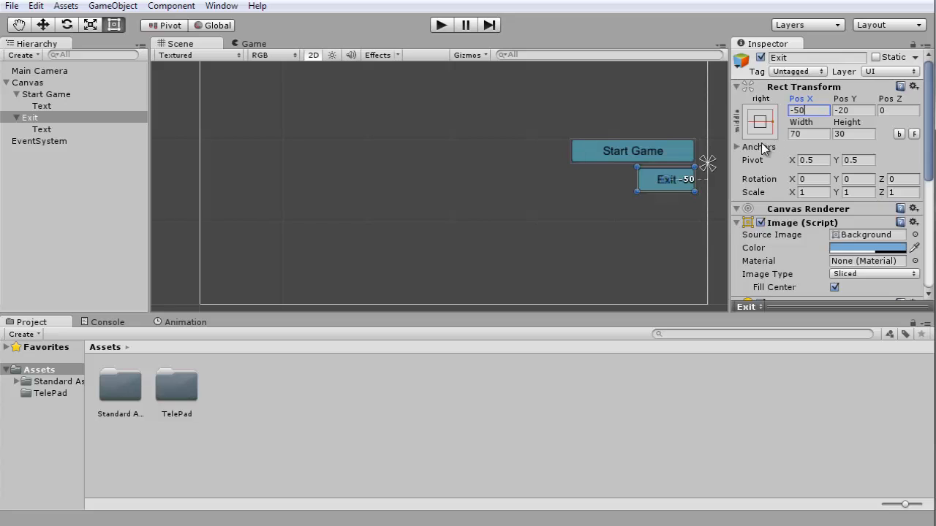
- Check the layout of the two buttons in the Game view and return to the Scene view
click(691, 143)
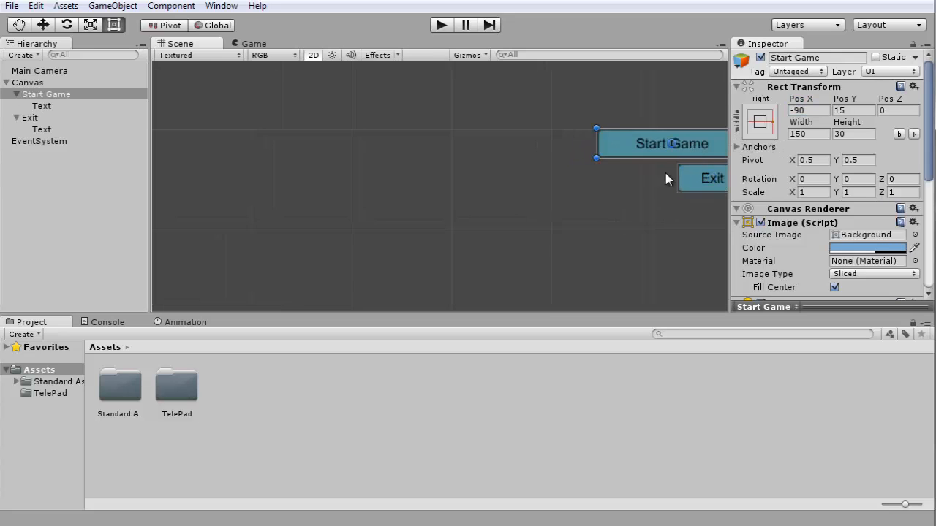
click(720, 210)
scroll(687, 171, up, 3)
scroll(649, 199, down, 4)
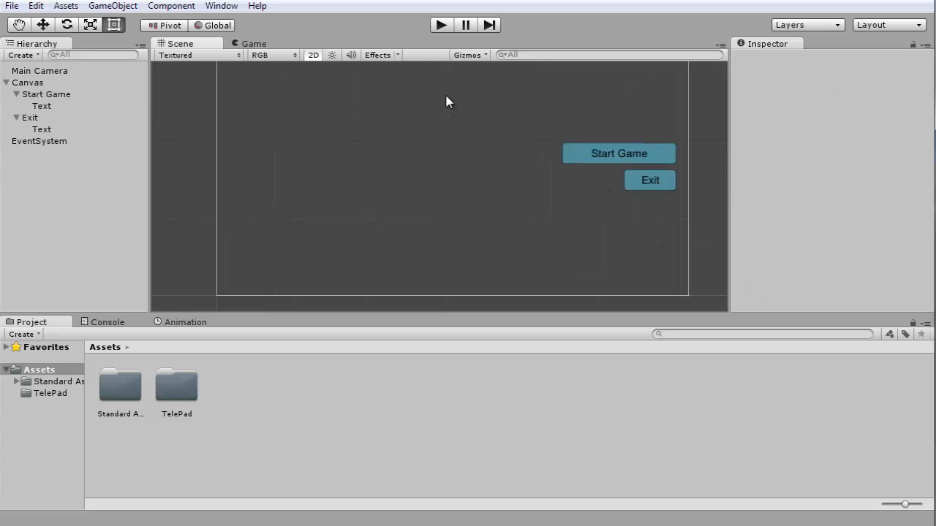
click(249, 44)
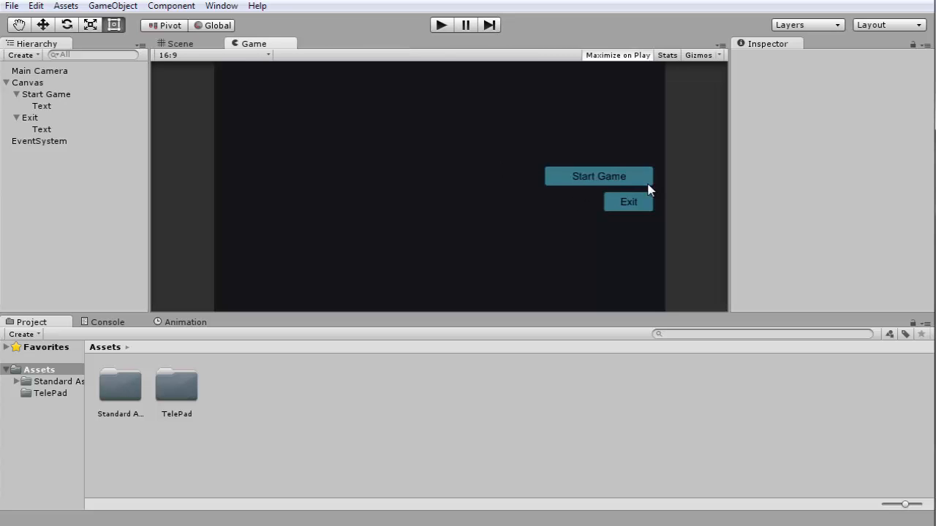
click(200, 45)
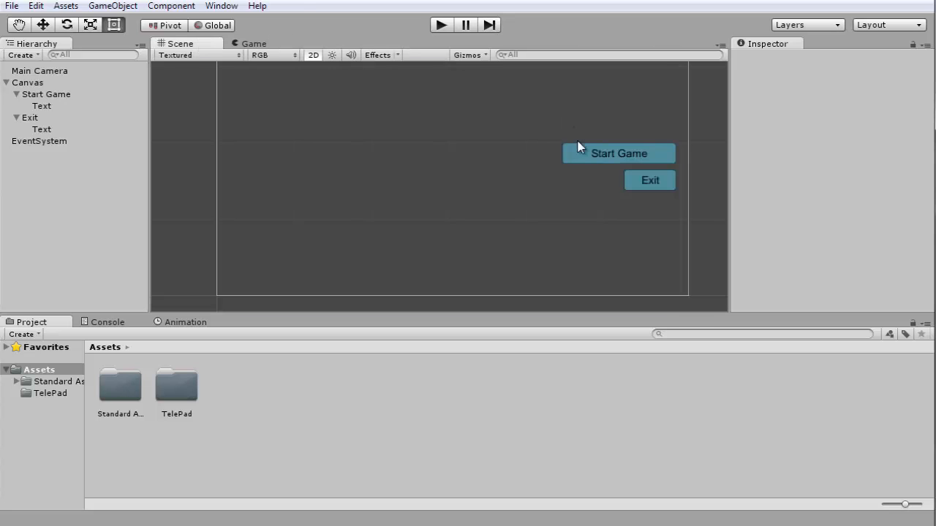
- Duplicate the Exit button within the Canvas and expand the copy in the Hierarchy
click(619, 155)
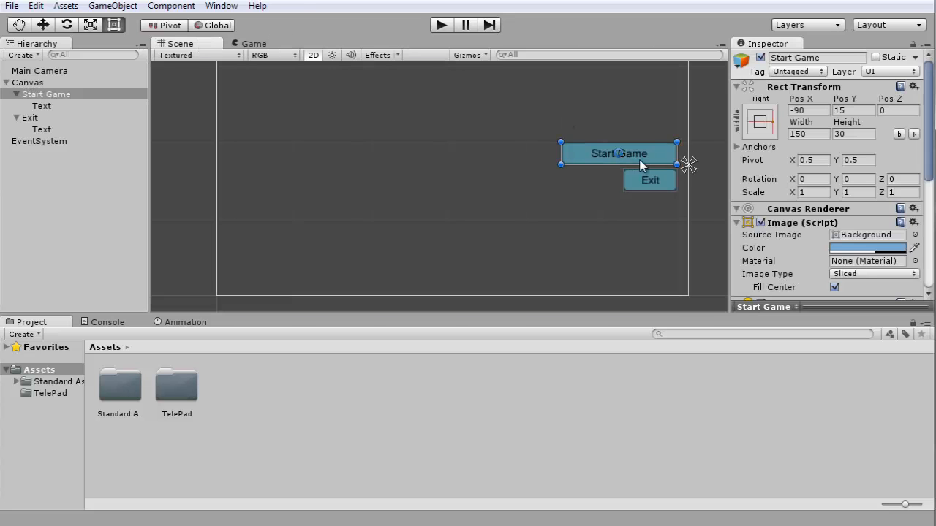
click(30, 119)
key(ctrl+d)
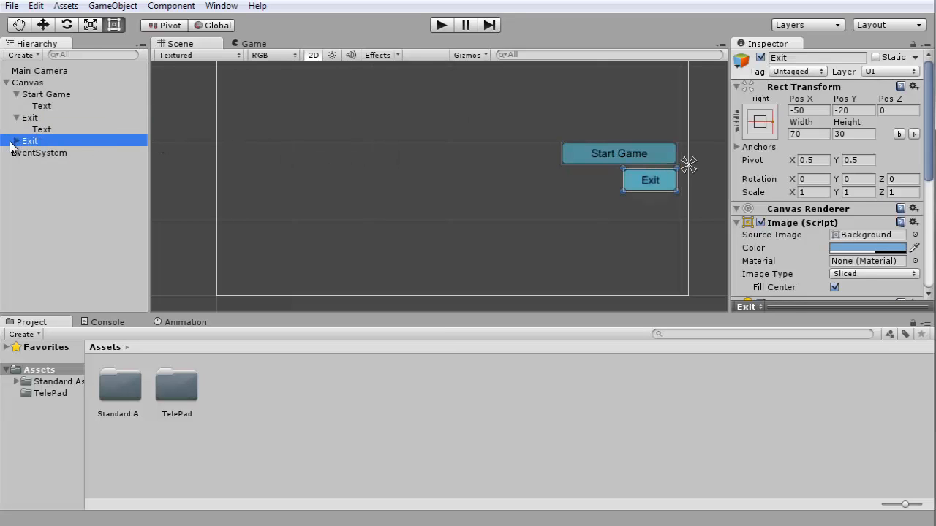
click(16, 142)
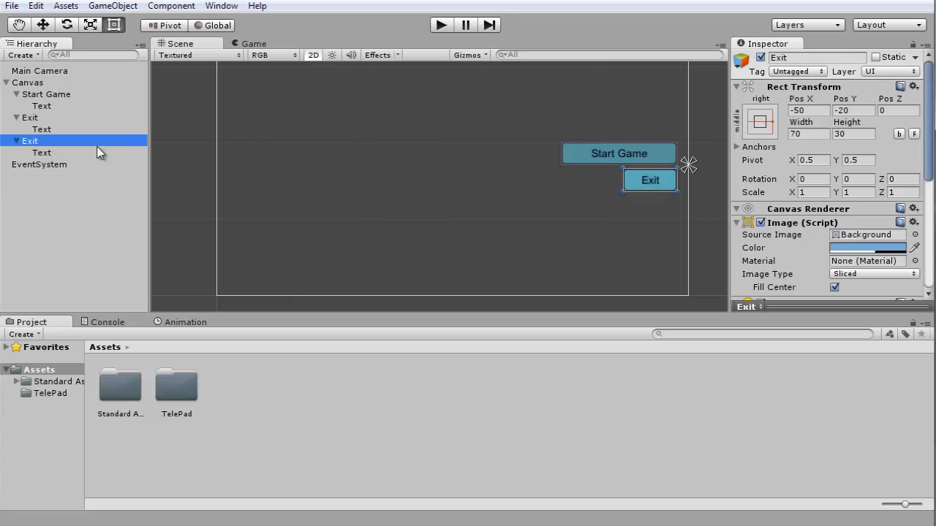
- Place the duplicated Exit button below the original by setting its Pos Y to -55
click(662, 185)
drag(661, 185, 663, 185)
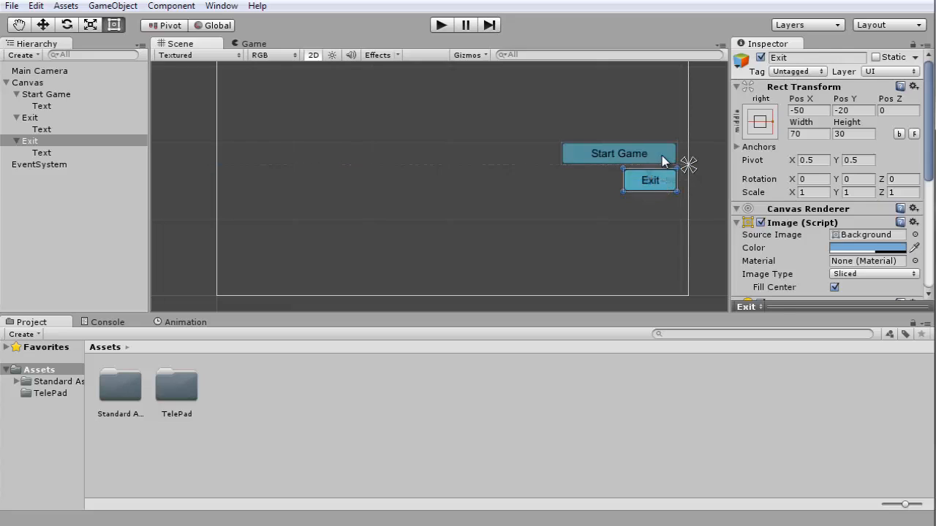
click(662, 160)
click(666, 186)
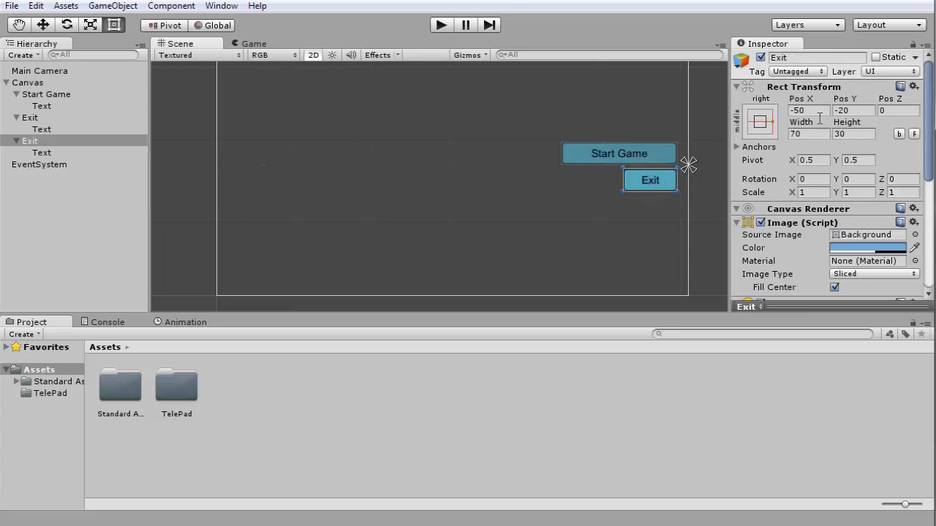
click(855, 110)
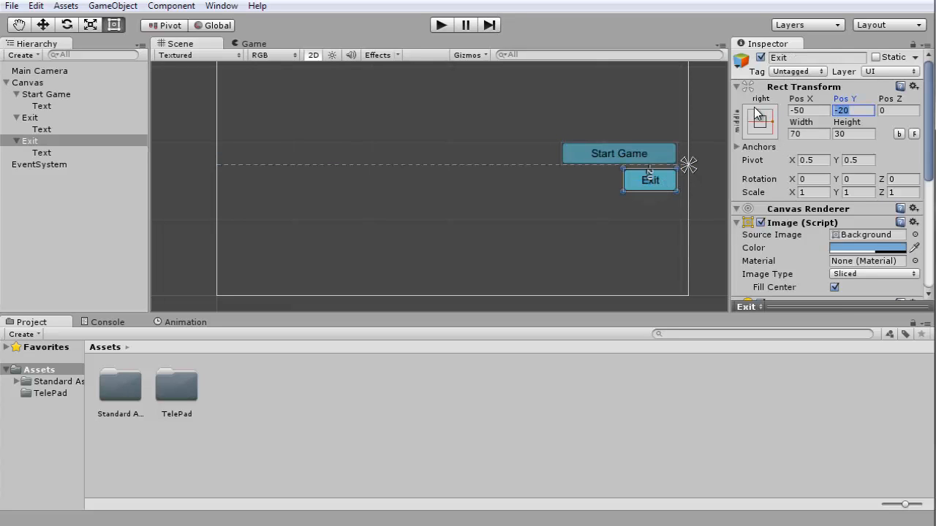
text(-55)
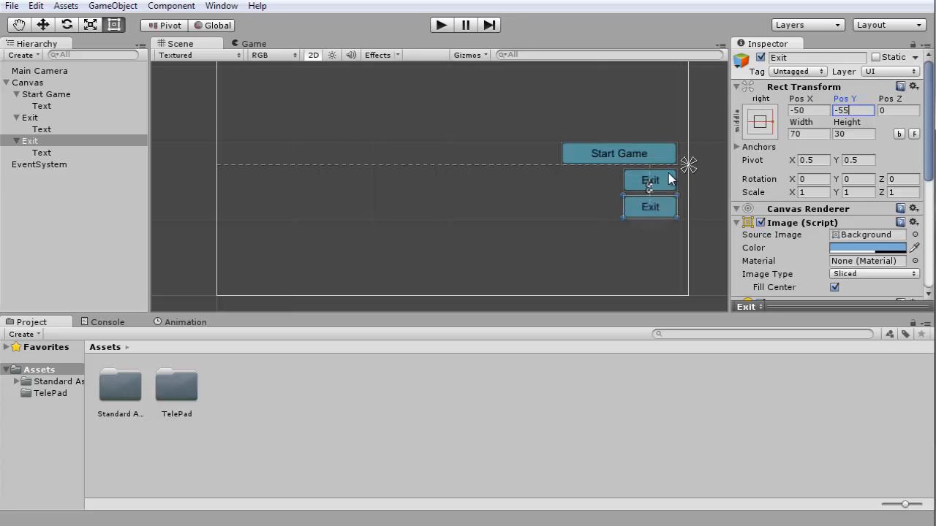
- Widen the original Exit button leftward to 150 so it matches the Start Game button's width
click(670, 180)
drag(622, 176, 561, 174)
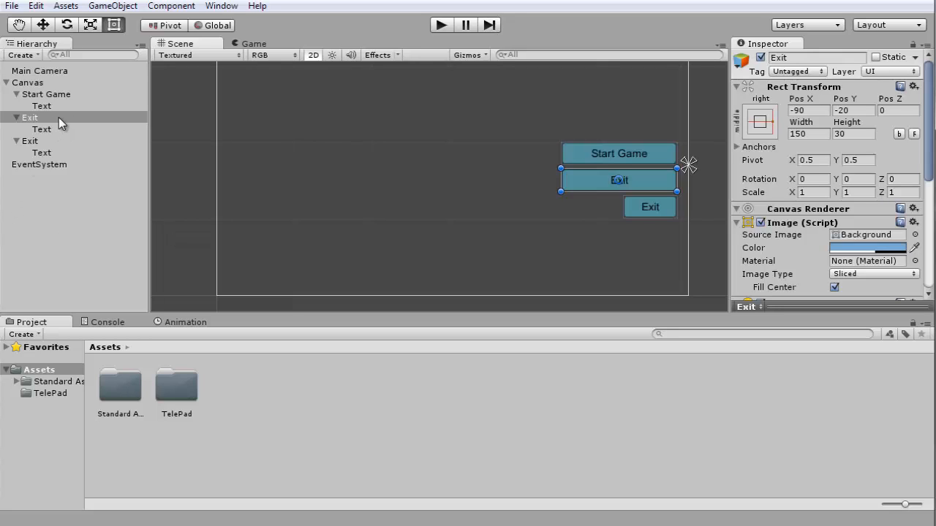
key(e)
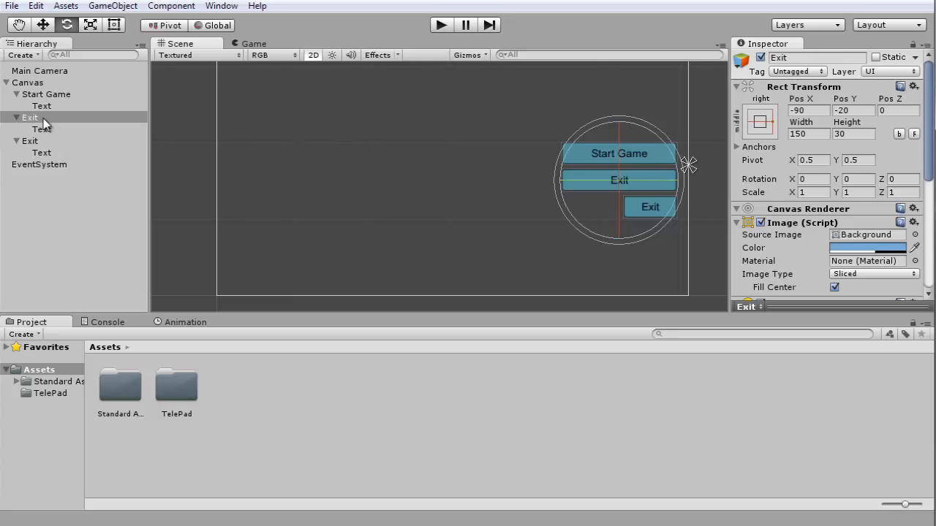
- Rename the widened middle button in the Hierarchy to "Continue"
click(58, 117)
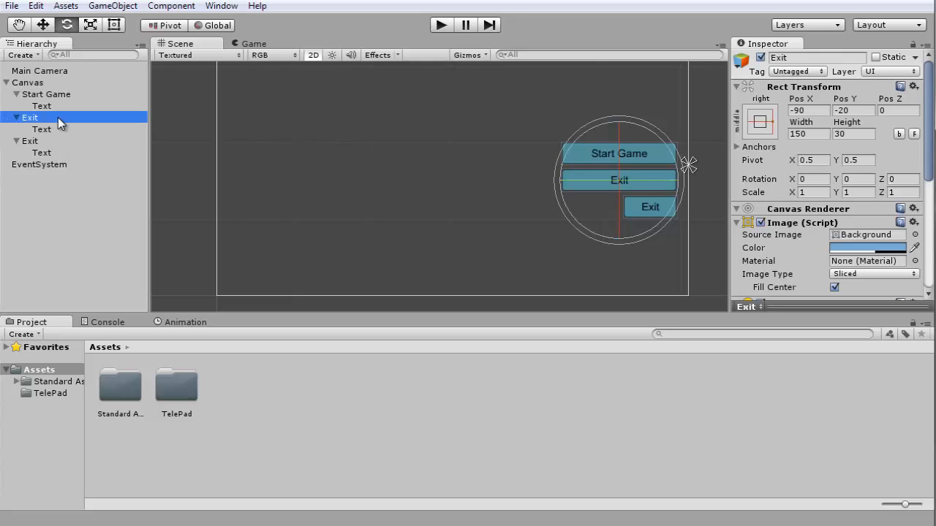
key(F2)
text(C)
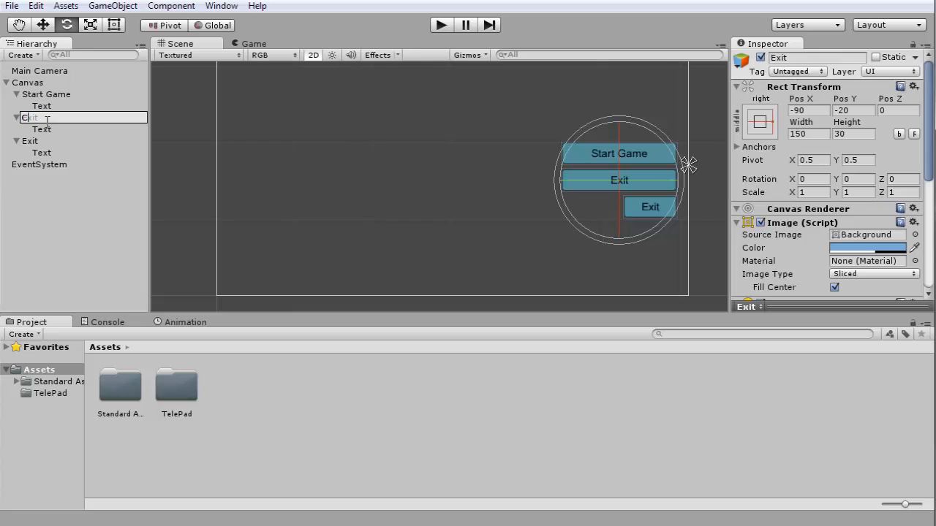
text(ontinue)
key(Return)
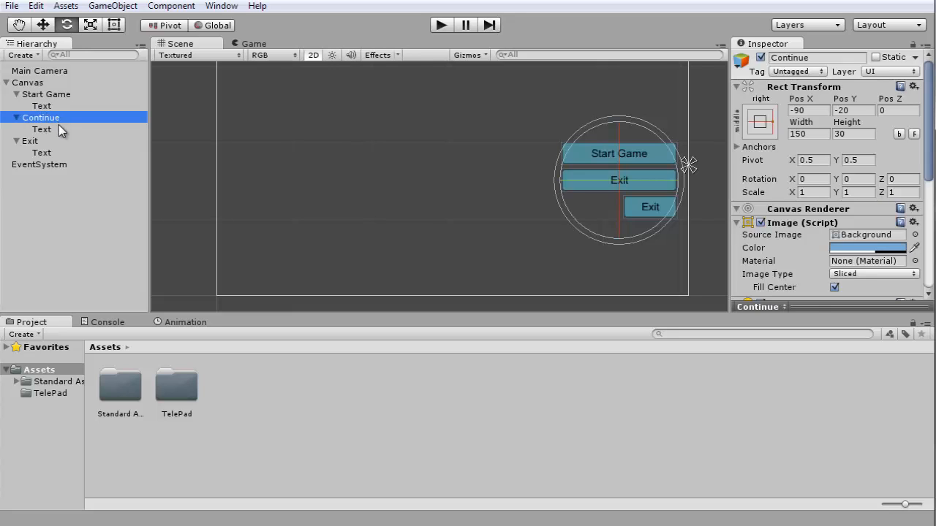
- Change the label text of the Continue button to "Continue"
click(58, 128)
click(848, 252)
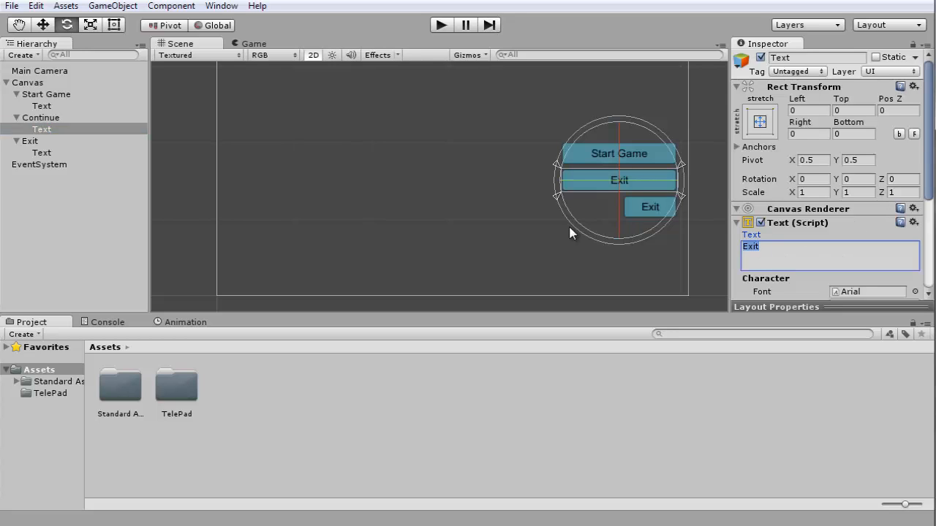
text(Continue)
key(Return)
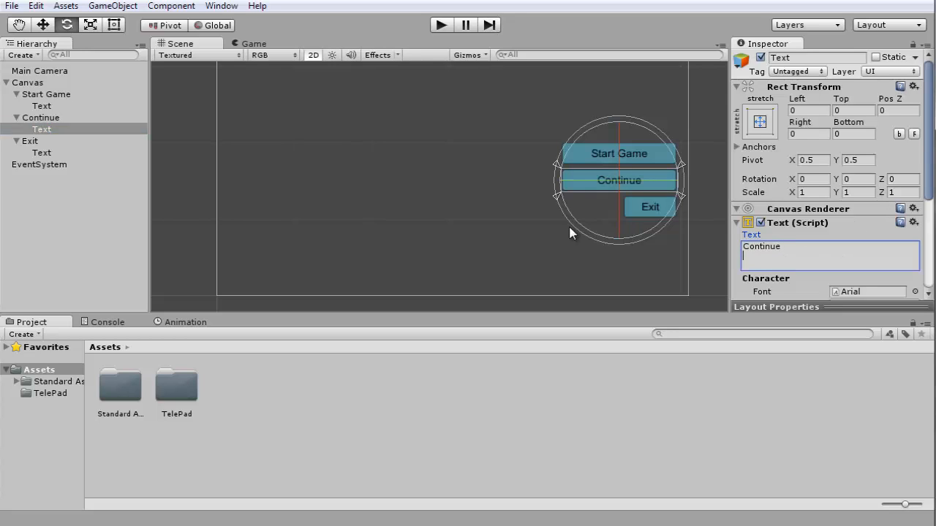
- Duplicate the Exit button on the canvas and rename the copy "Credits"
click(68, 144)
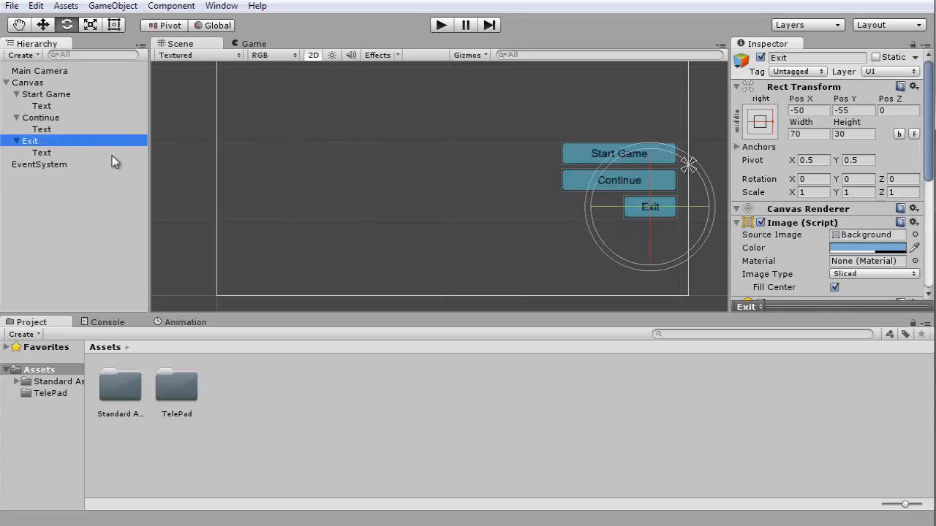
key(ctrl+d)
key(F2)
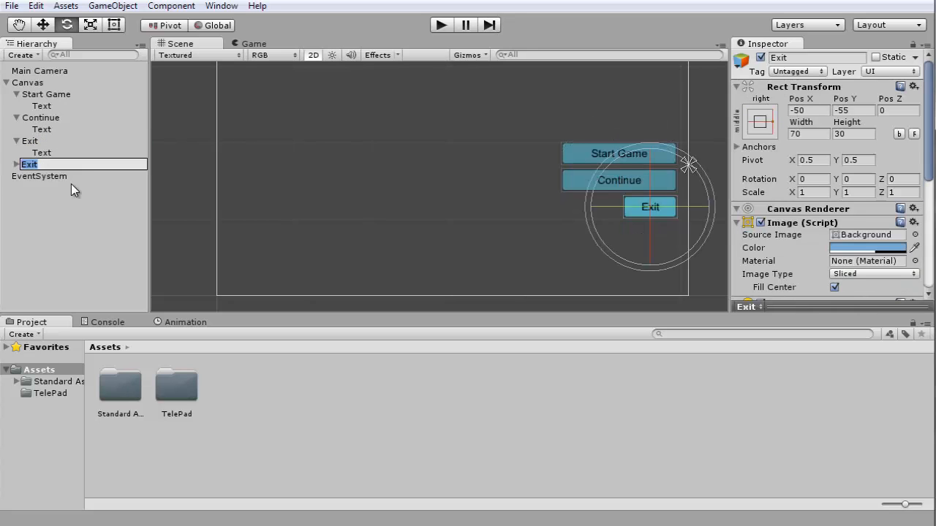
text(Credits)
key(Return)
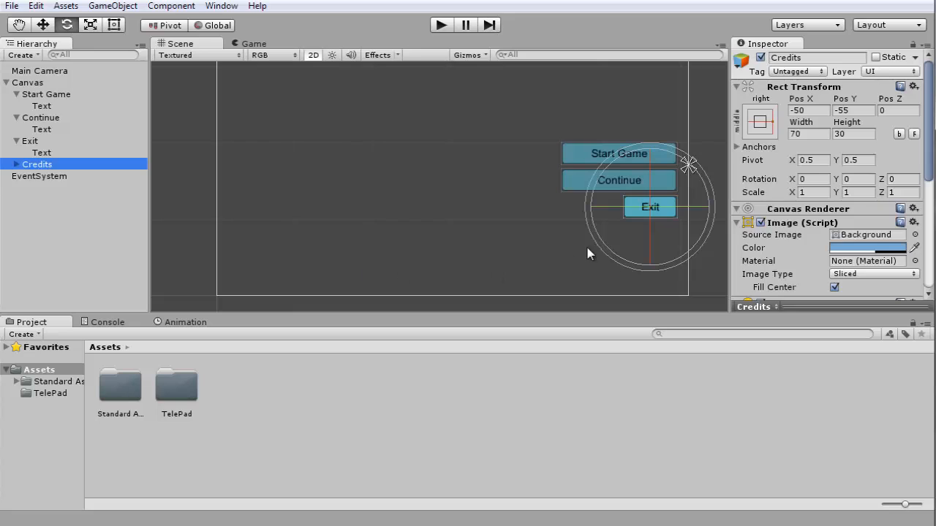
- Move the Credits button beside the Exit button at Pos X -130, aligned with the left edge of the Continue button
key(w)
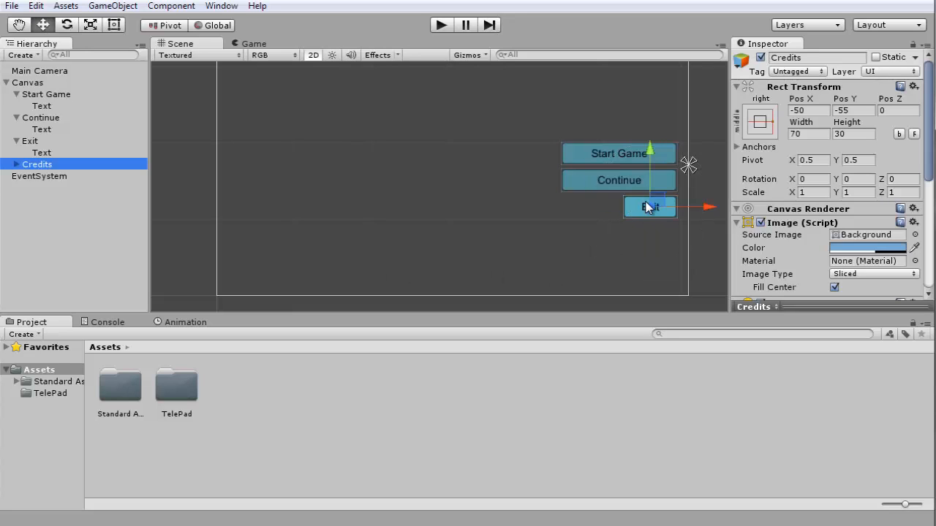
click(687, 206)
drag(687, 206, 652, 205)
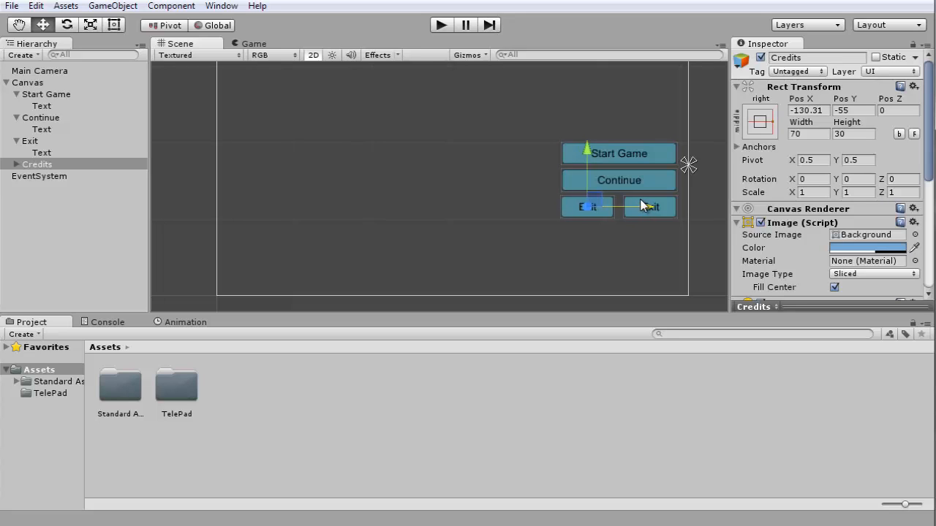
click(571, 207)
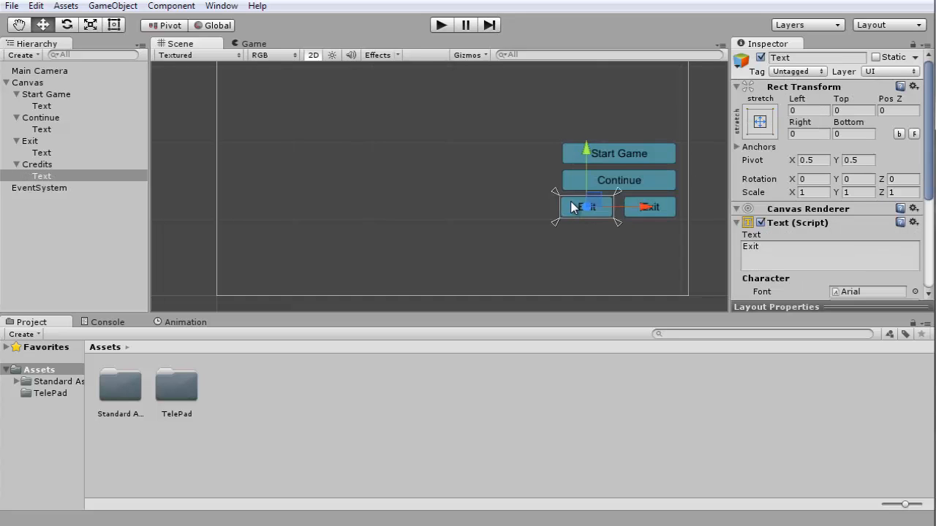
click(114, 25)
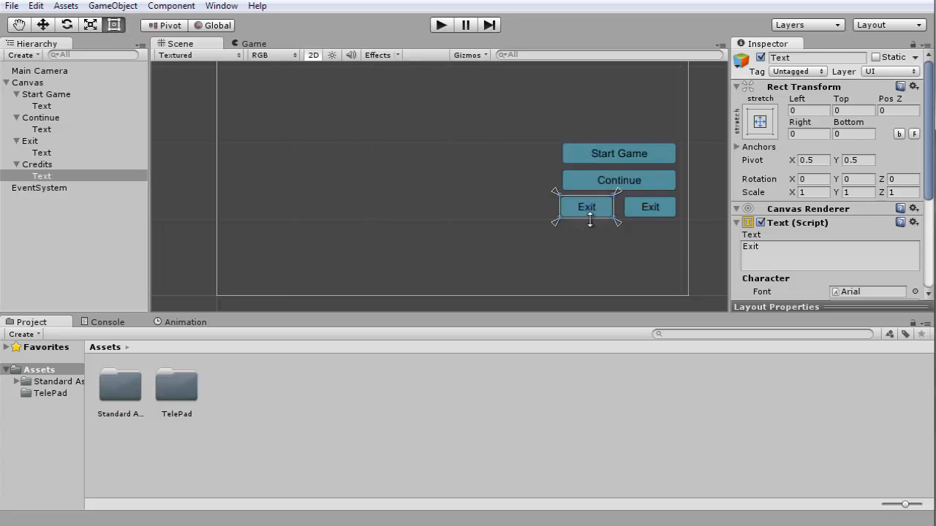
mouse_move(576, 212)
mouse_down()
mouse_move(589, 209)
mouse_move(579, 209)
mouse_up()
click(52, 164)
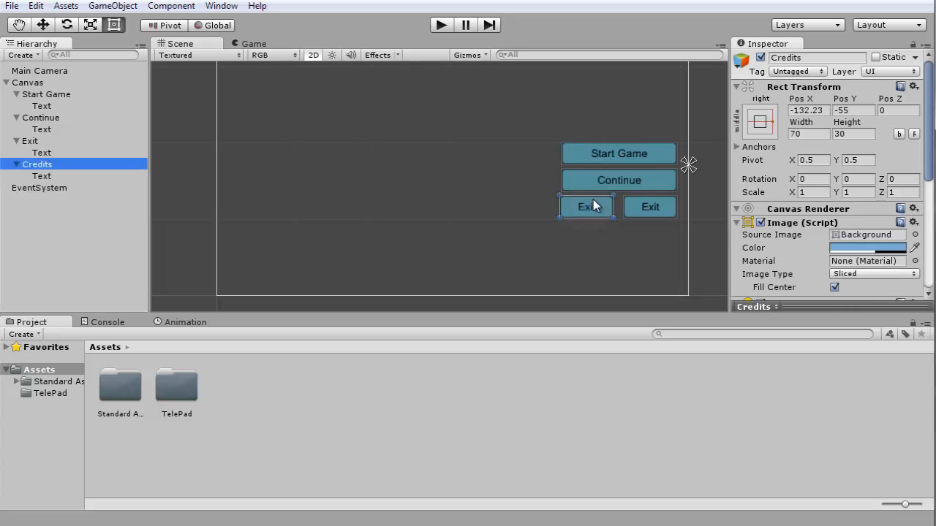
drag(601, 209, 606, 205)
scroll(628, 215, up, 5)
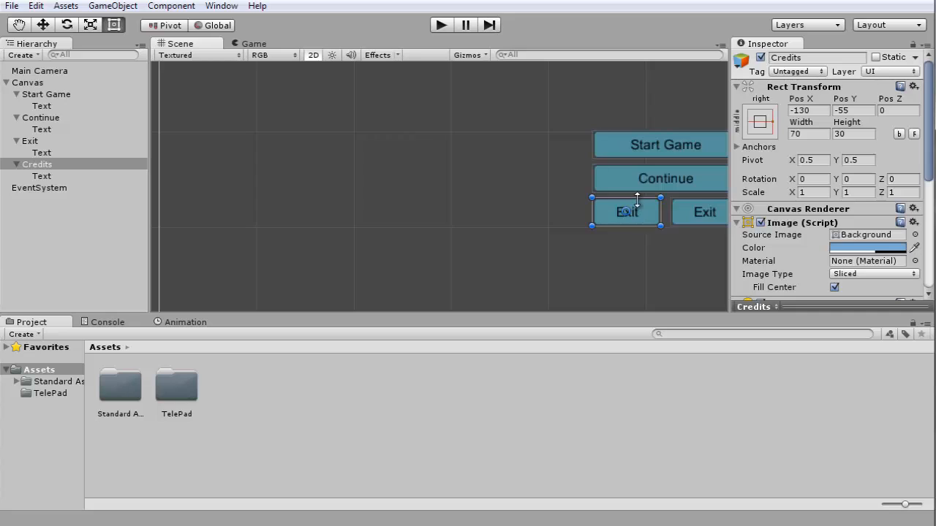
scroll(631, 208, down, 4)
- Change the label text of the Credits button to "Credits"
click(65, 174)
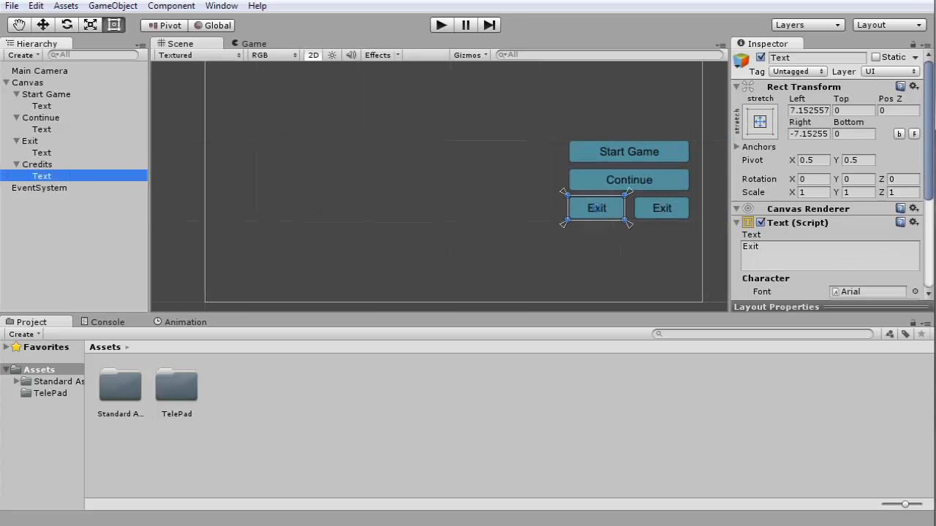
click(818, 259)
text(Credits)
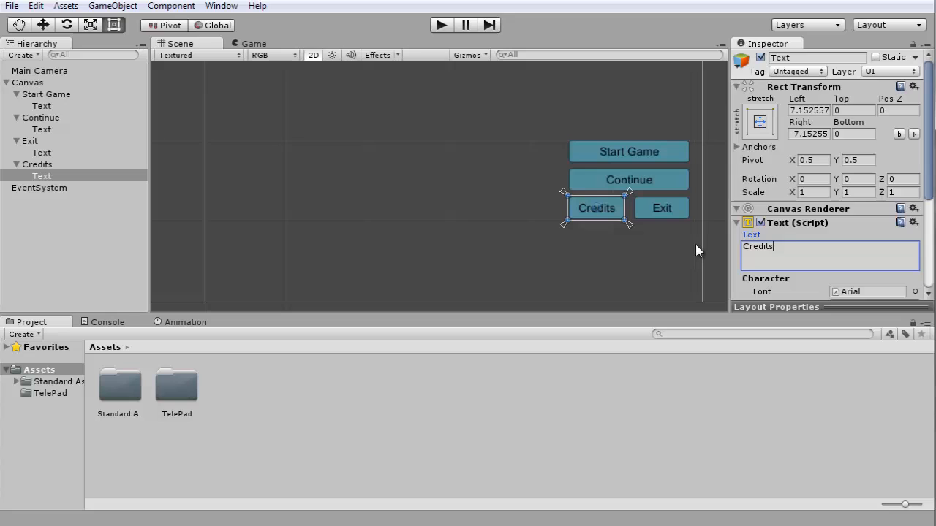
key(Return)
click(659, 297)
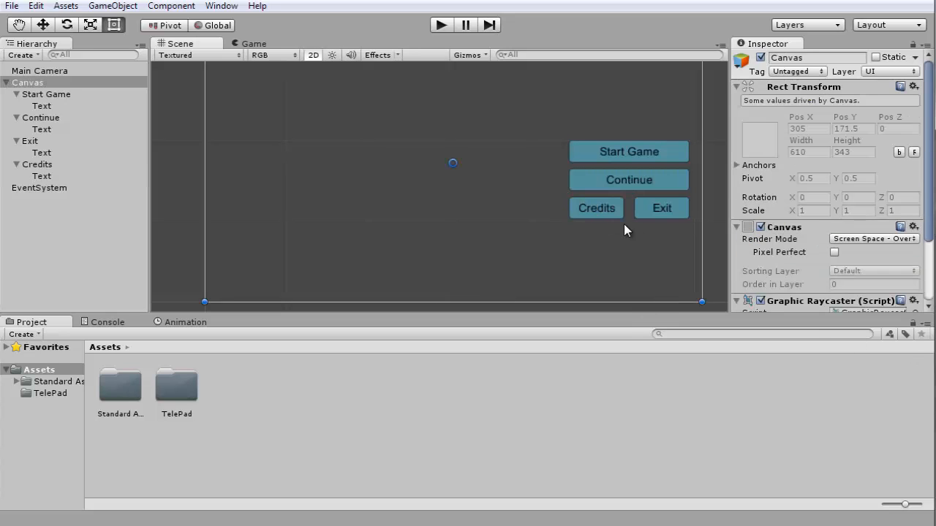
scroll(635, 183, up, 2)
scroll(627, 180, down, 2)
scroll(486, 134, down, 2)
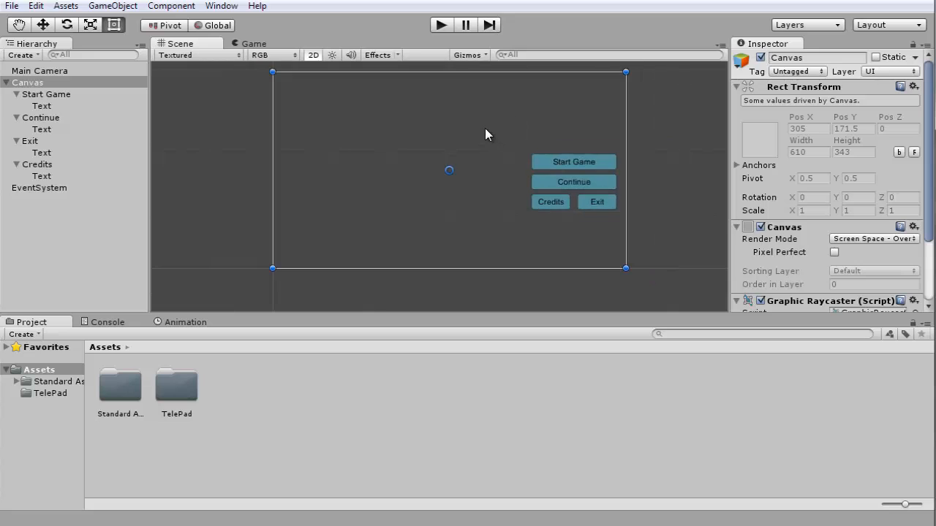
scroll(361, 120, up, 2)
scroll(402, 123, down, 1)
scroll(506, 131, up, 2)
scroll(504, 129, up, 1)
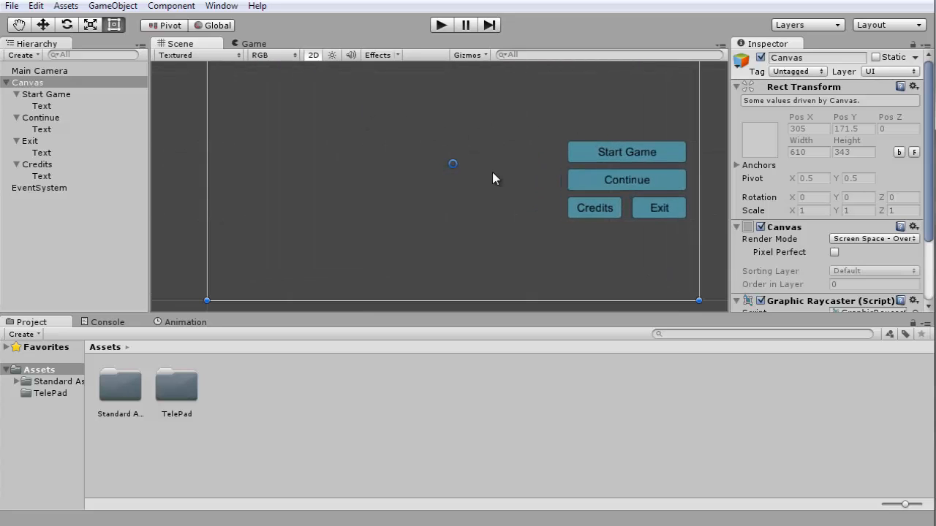
scroll(482, 168, down, 1)
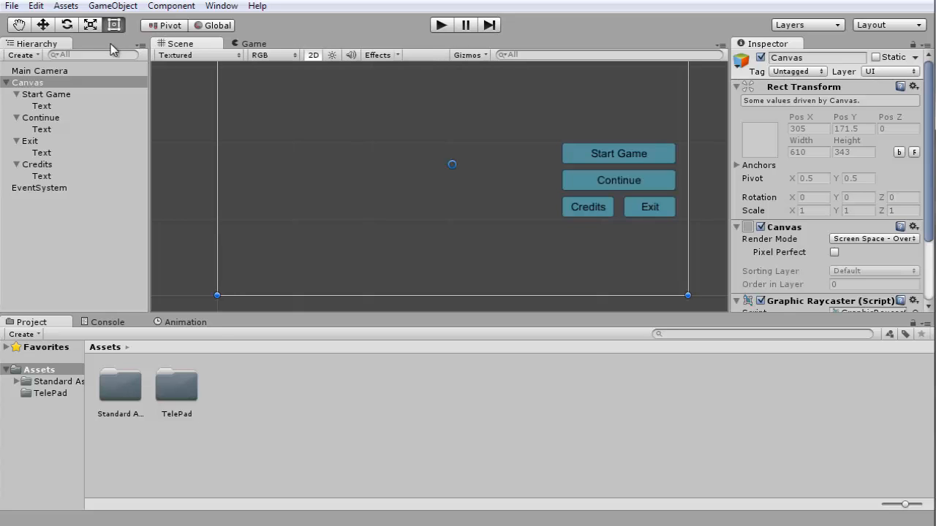
click(11, 6)
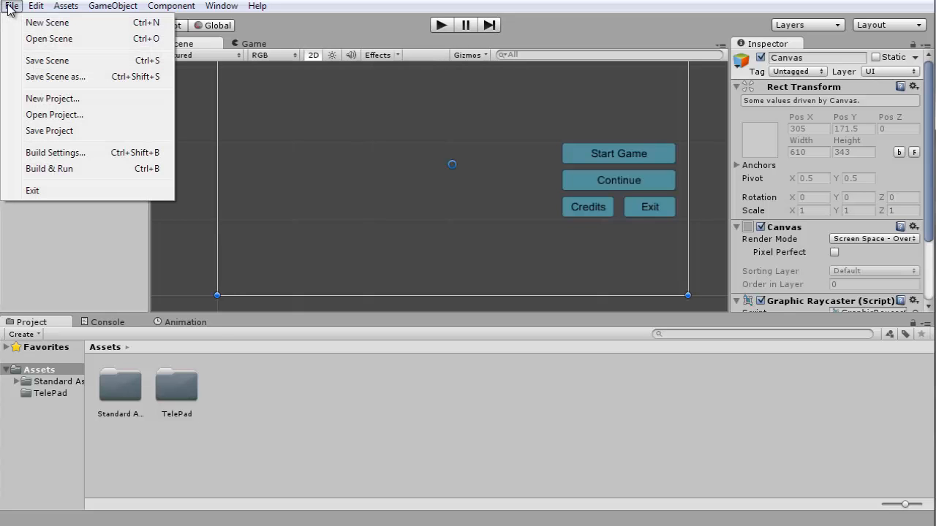
click(11, 6)
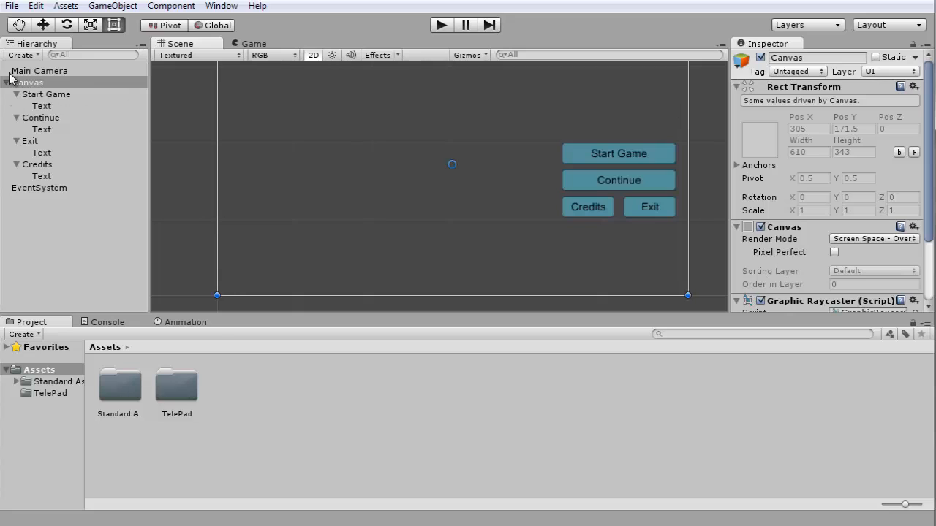
- Collapse the Start Game, Continue, Exit and Credits entries in the Hierarchy
click(17, 105)
click(16, 94)
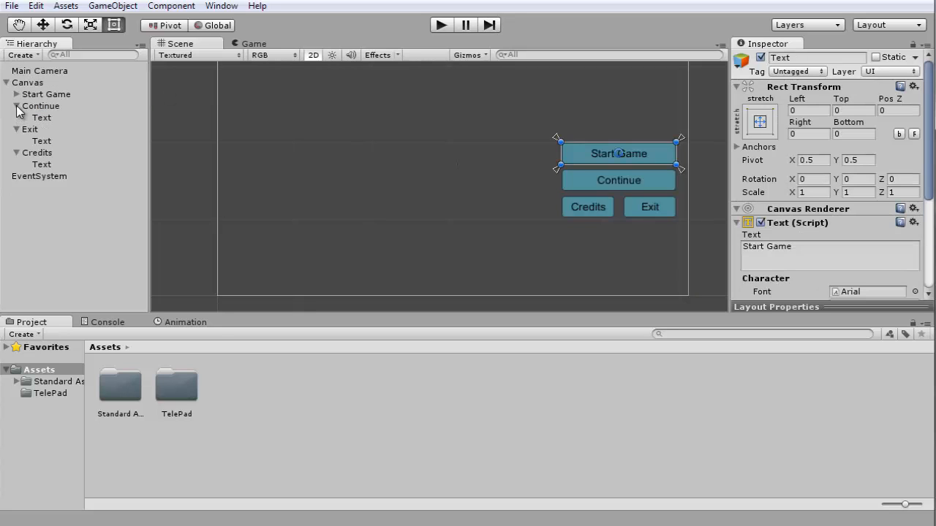
click(16, 106)
click(17, 118)
click(16, 129)
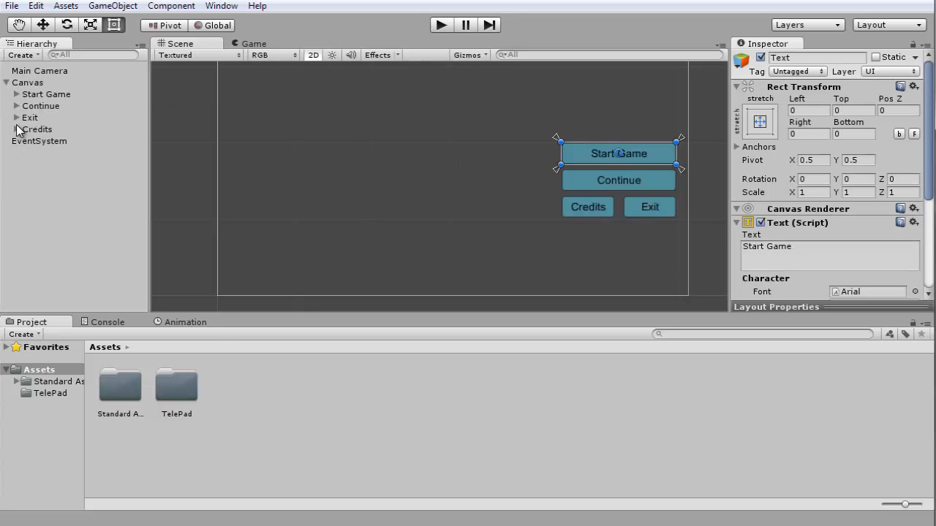
- Add a UI InputField to the canvas
click(22, 56)
mouse_move(130, 168)
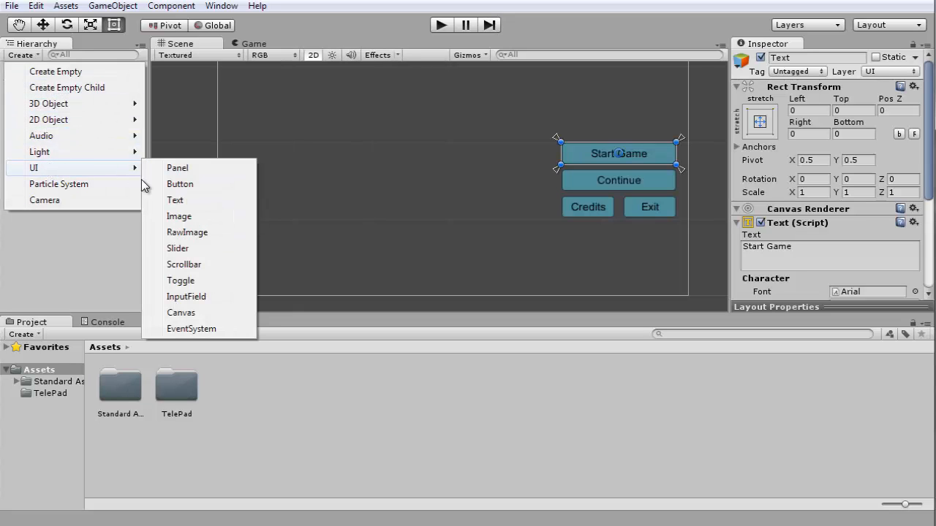
click(220, 302)
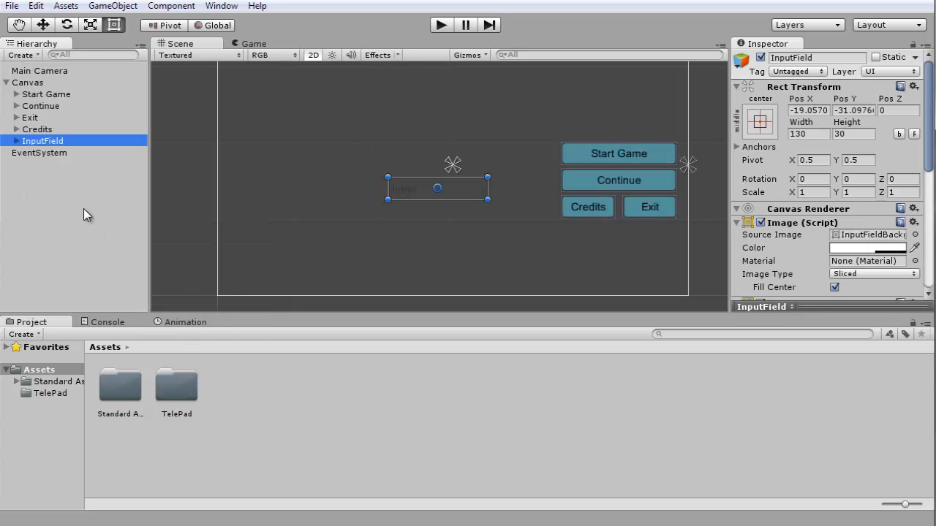
- Place the input field below the Credits and Exit buttons at Pos Y -92 and widen it rightward to 150
drag(428, 220, 585, 241)
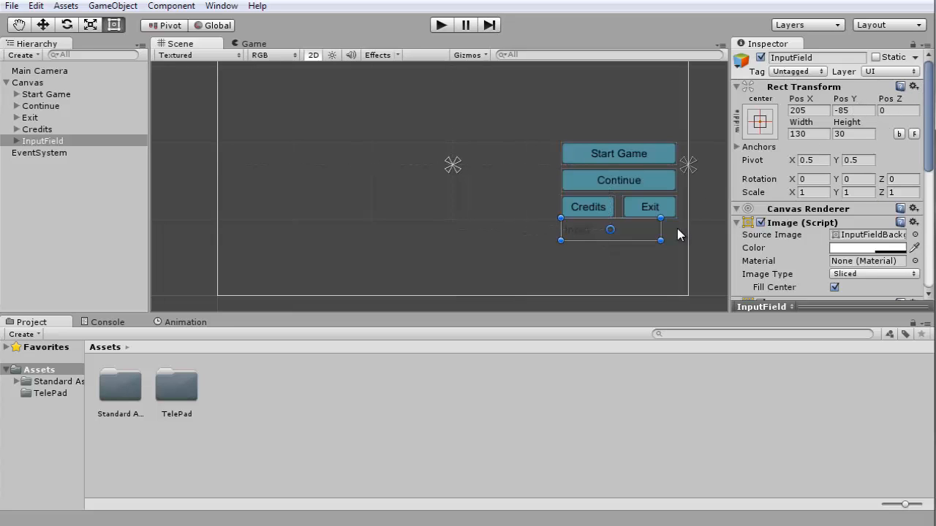
click(671, 208)
click(641, 236)
click(865, 109)
text(-92)
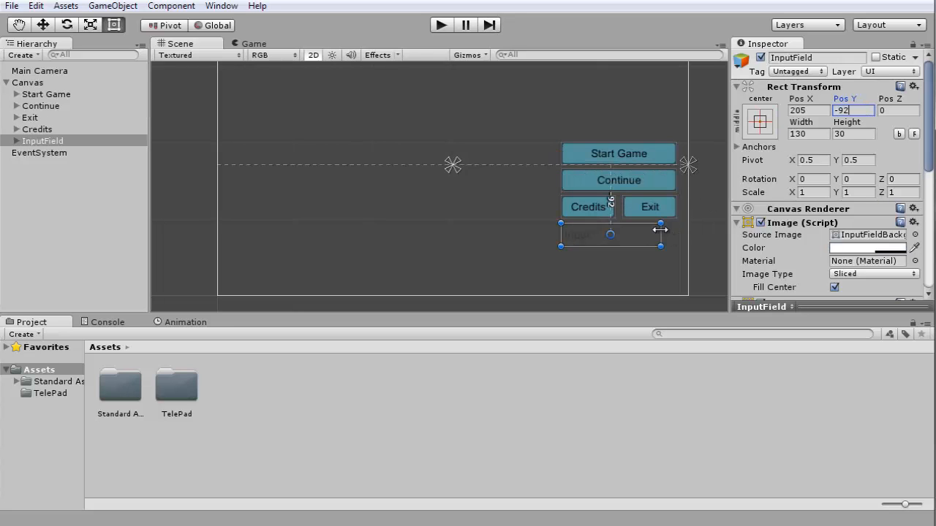
drag(668, 236, 682, 236)
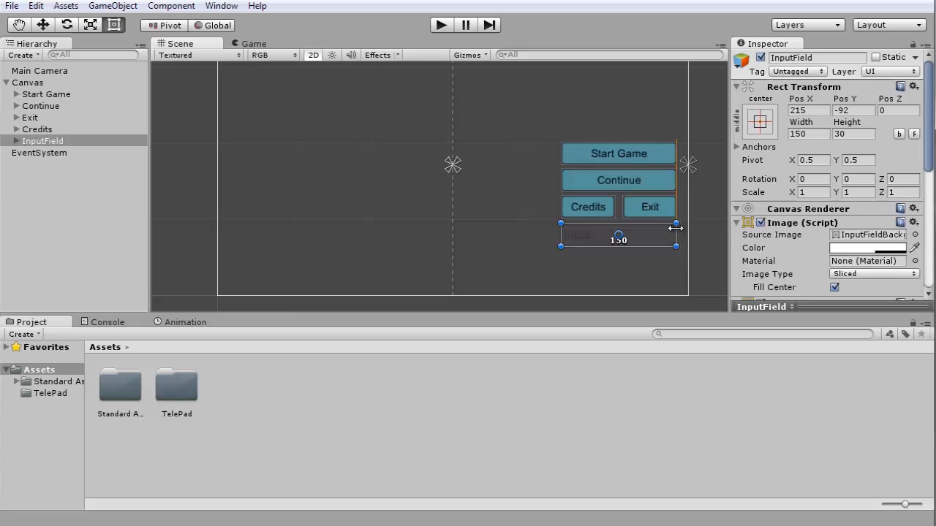
click(868, 248)
drag(650, 212, 814, 278)
drag(817, 355, 710, 298)
click(864, 274)
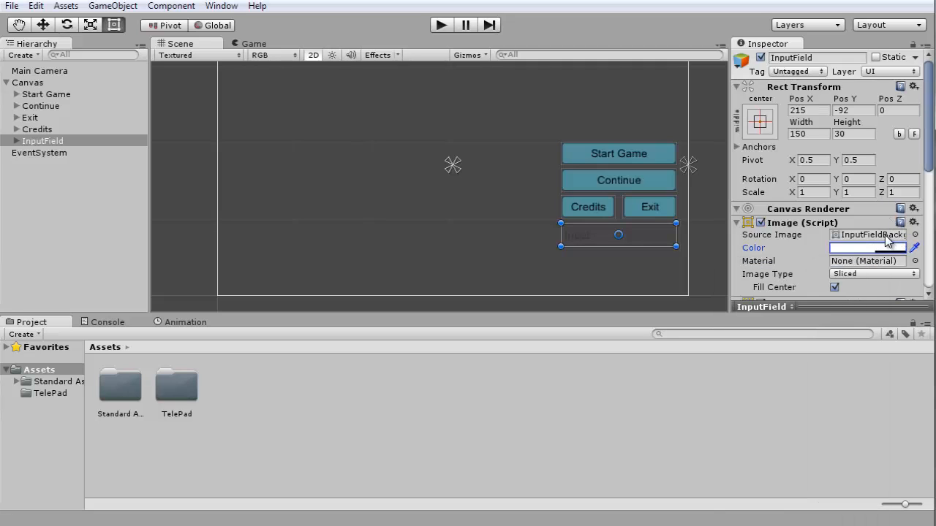
- Try the Background, PopupHighlight and Checkmark sprites on the input field, and set its source image to GUISprite
click(888, 235)
click(914, 235)
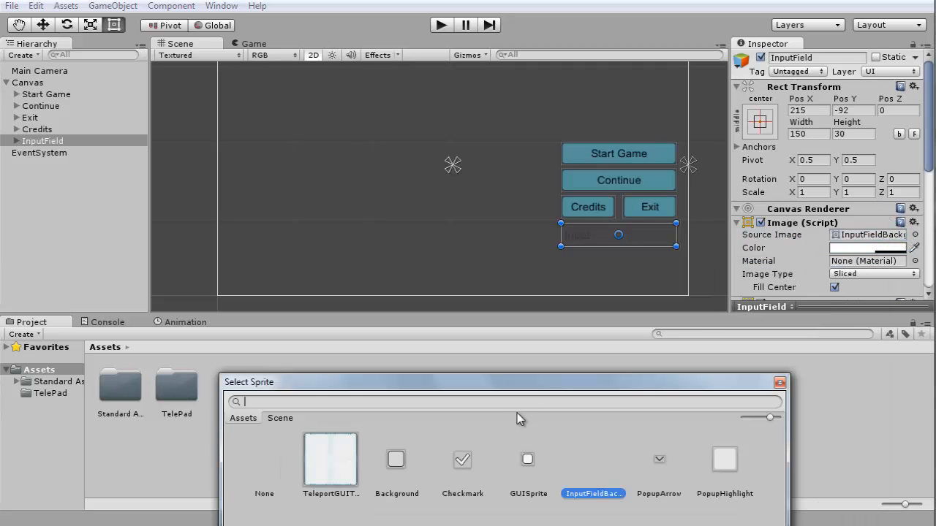
click(397, 461)
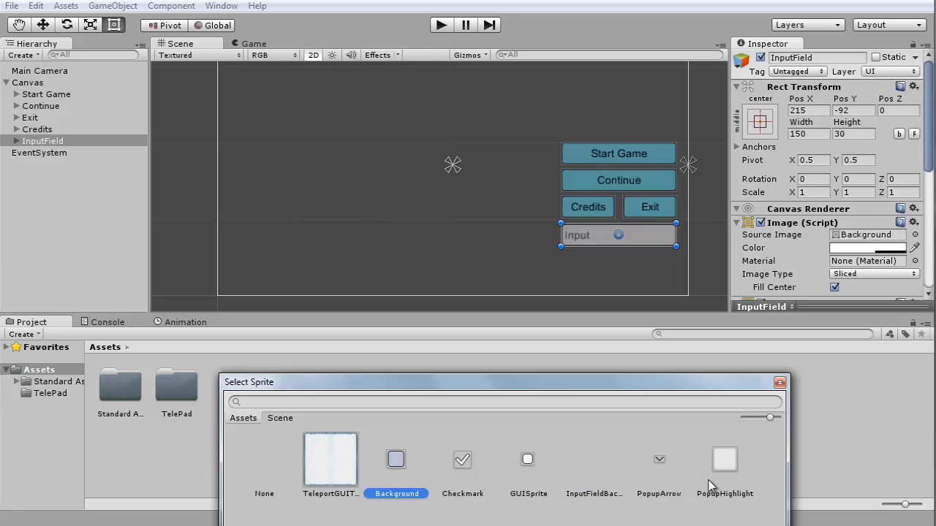
click(724, 462)
click(676, 462)
click(721, 466)
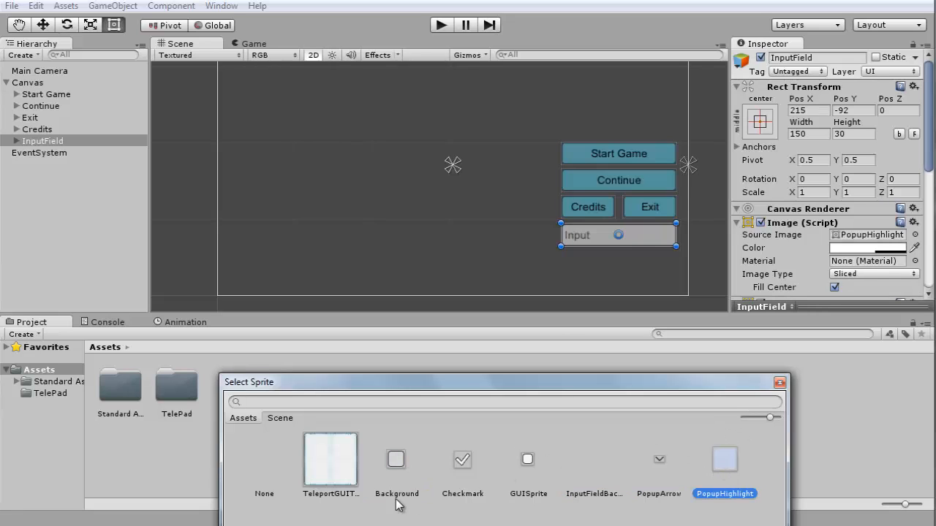
click(397, 460)
click(476, 462)
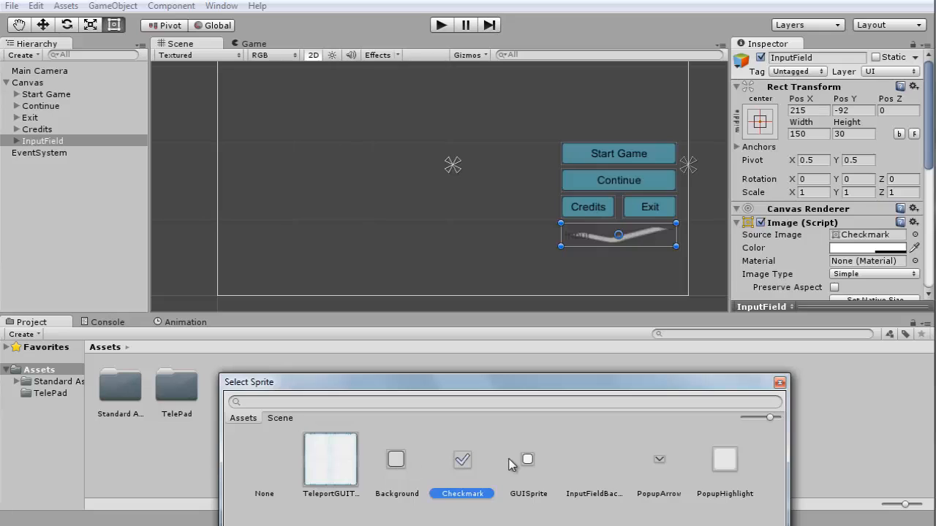
click(527, 459)
click(395, 459)
click(527, 460)
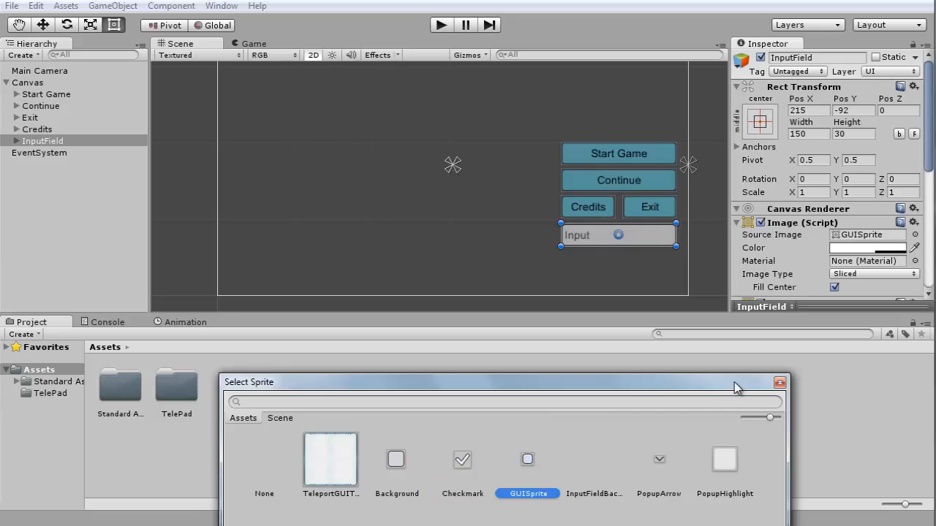
click(780, 383)
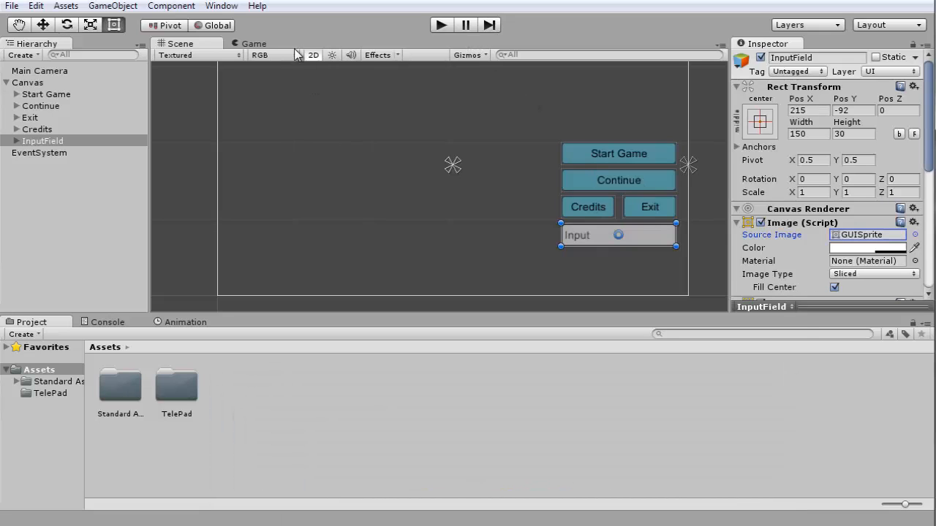
- Run the game, test the input field by giving it focus, and stop play mode
click(441, 25)
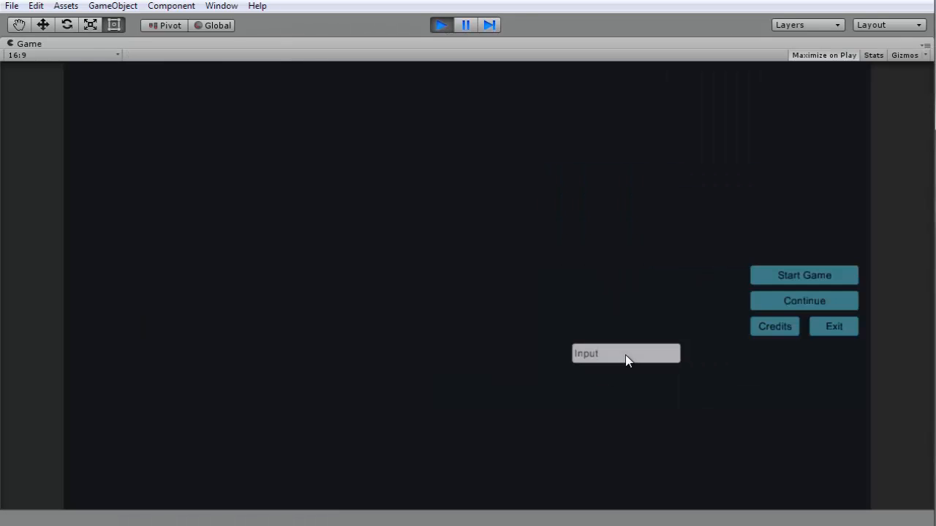
click(625, 354)
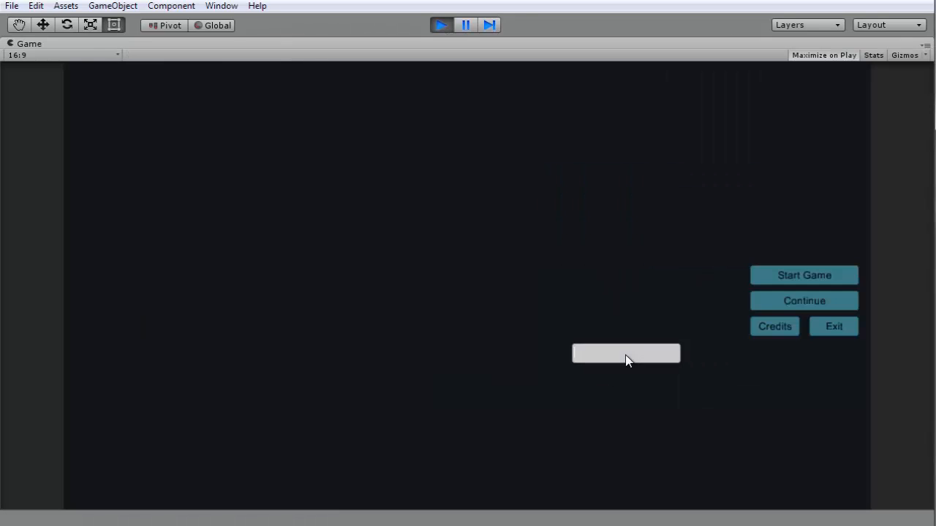
click(441, 25)
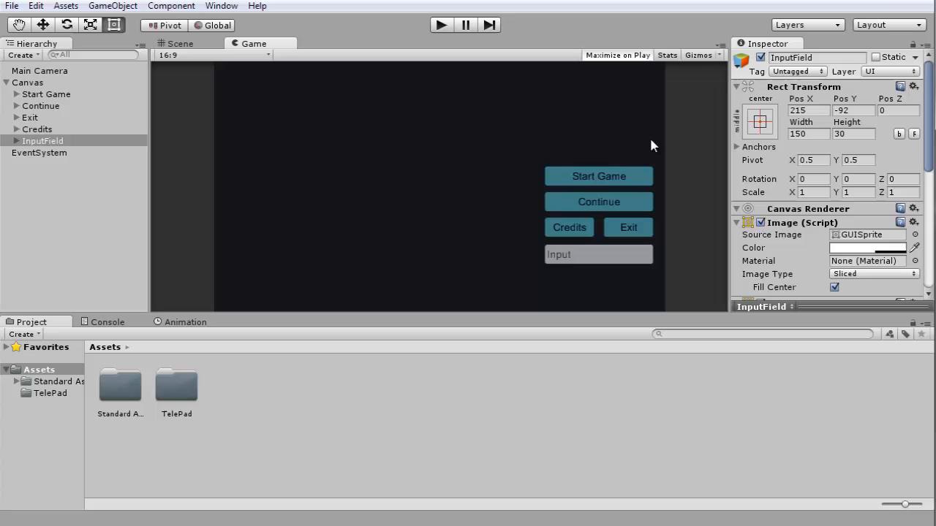
- Anchor the input field to the middle right of the canvas
click(760, 122)
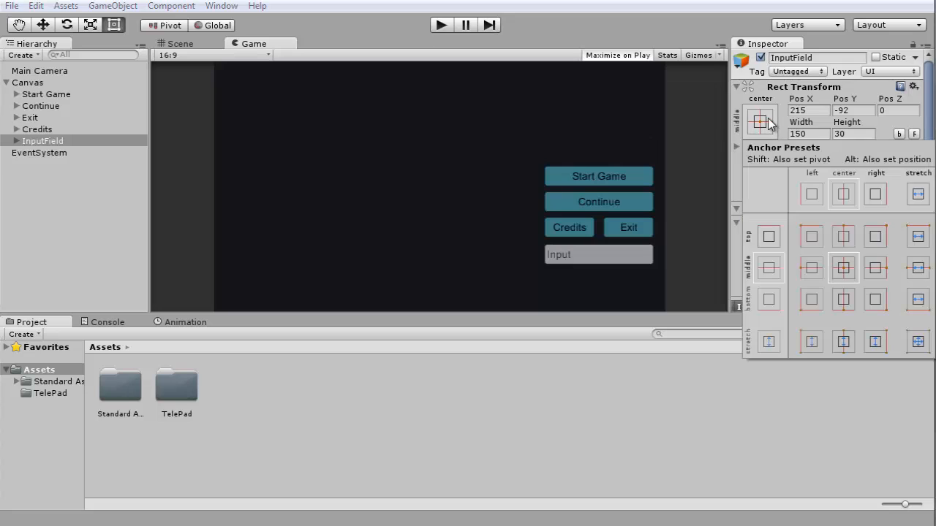
click(882, 271)
- Run the game, enter random test text in the input field, delete it again, and stop play mode
click(444, 27)
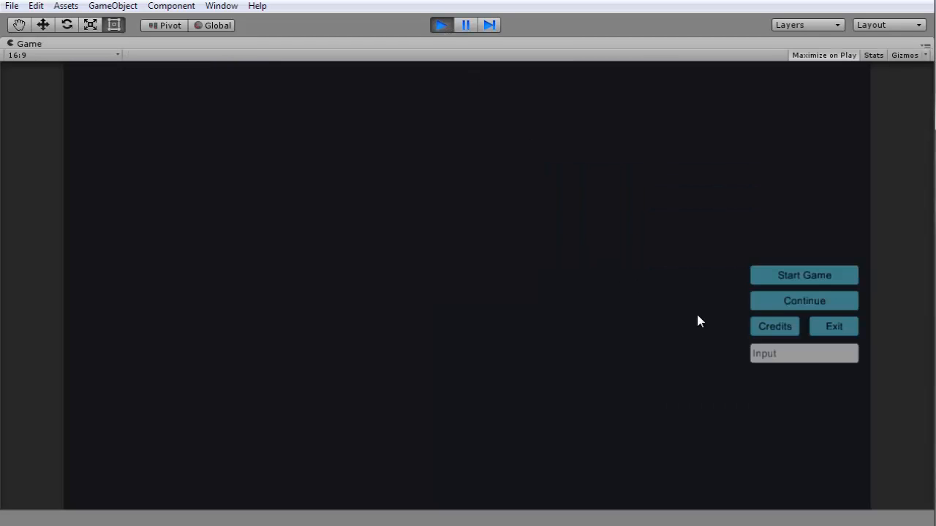
click(808, 360)
text(L)
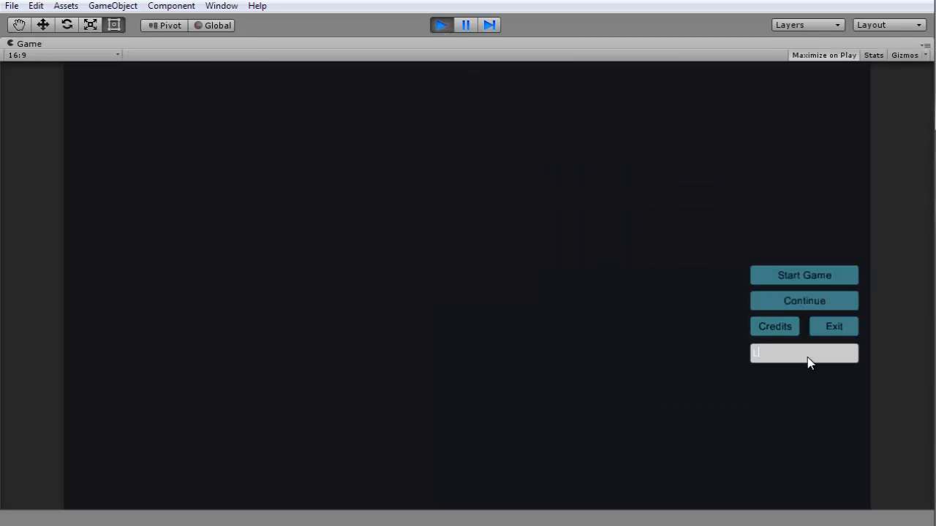
text(jsdaklhfaj)
key(BackSpace)
key(BackSpace)
key(BackSpace)
key(BackSpace)
key(BackSpace)
key(BackSpace)
key(BackSpace)
key(BackSpace)
key(BackSpace)
key(BackSpace)
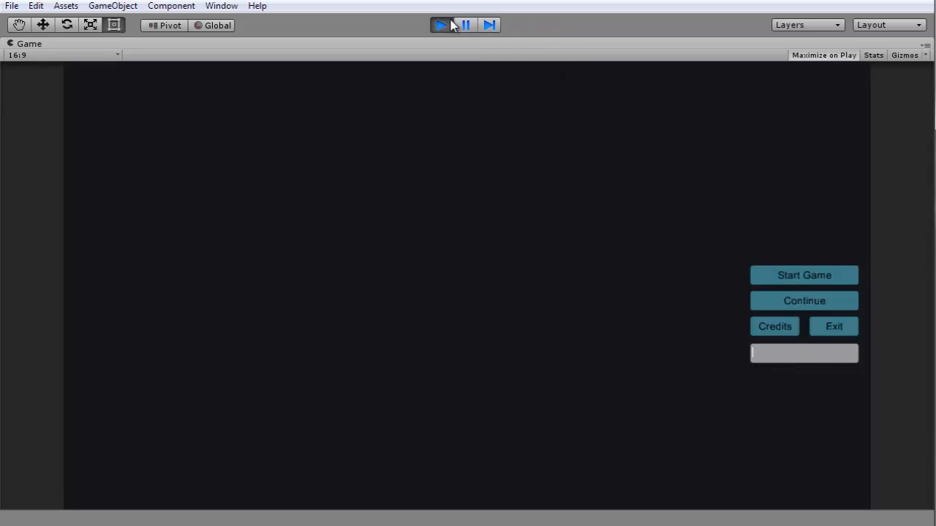
click(450, 25)
- Set the input field's Active Text Color to black (RGB 0, 0, 0)
scroll(846, 190, down, 5)
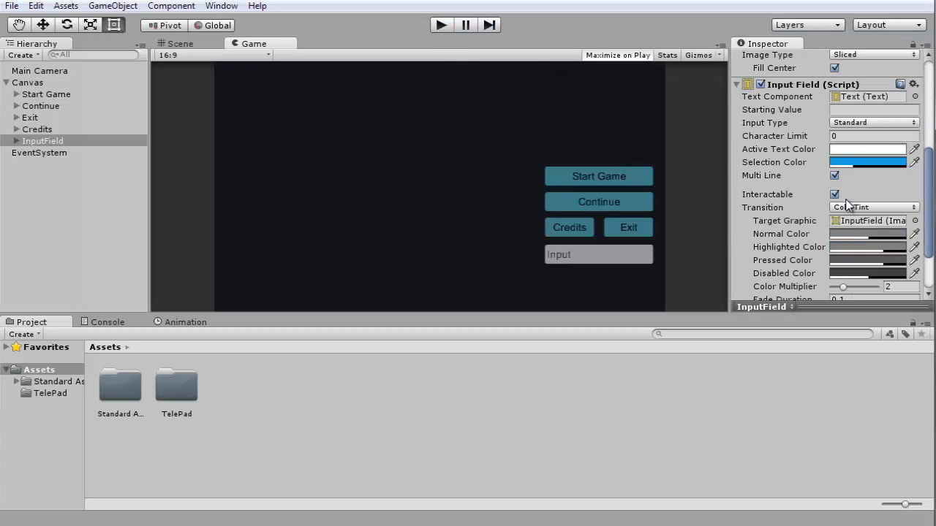
scroll(847, 205, up, 3)
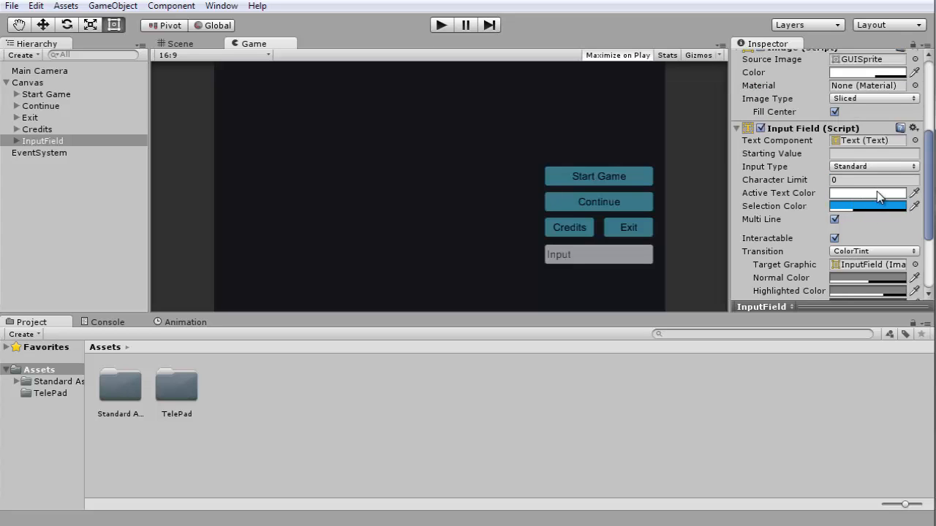
click(877, 192)
drag(798, 380, 856, 437)
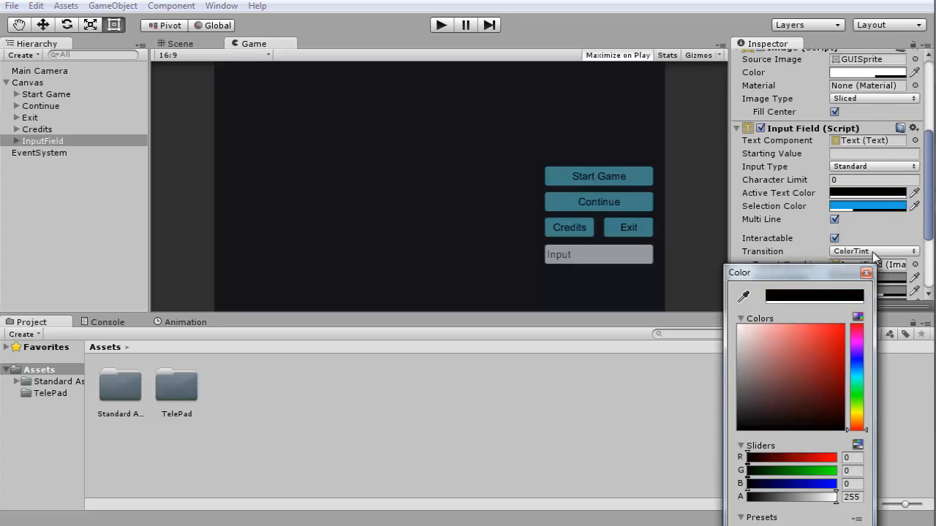
click(865, 273)
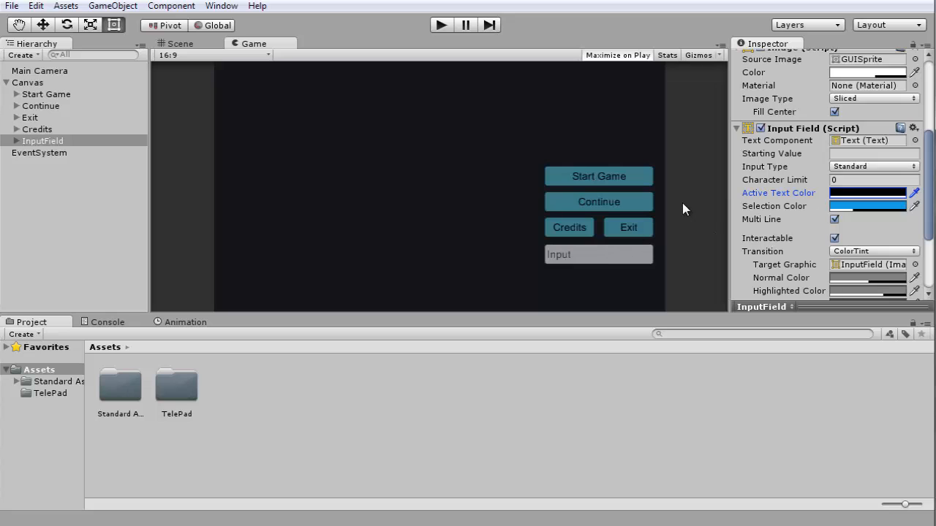
- Review the input field's remaining transition and navigation settings, and briefly run the game to preview the menu
scroll(817, 181, down, 3)
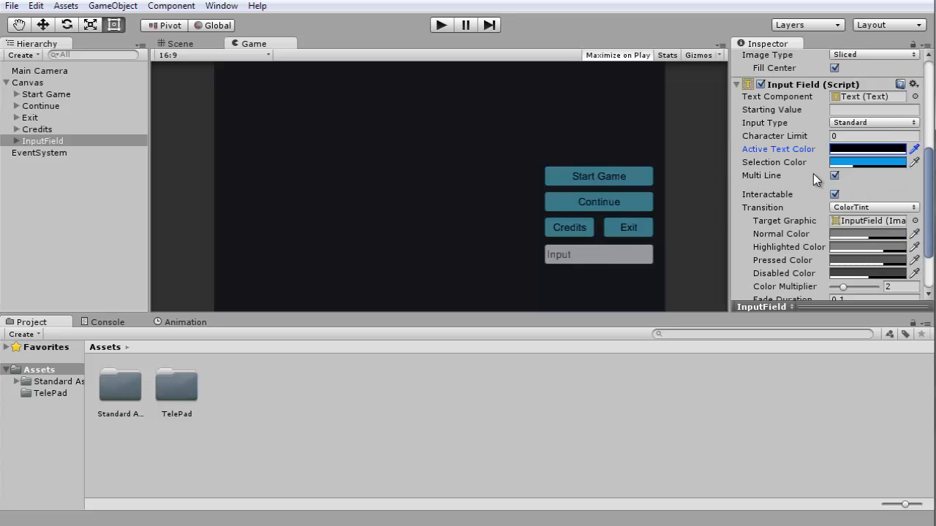
scroll(813, 173, down, 3)
scroll(815, 173, down, 2)
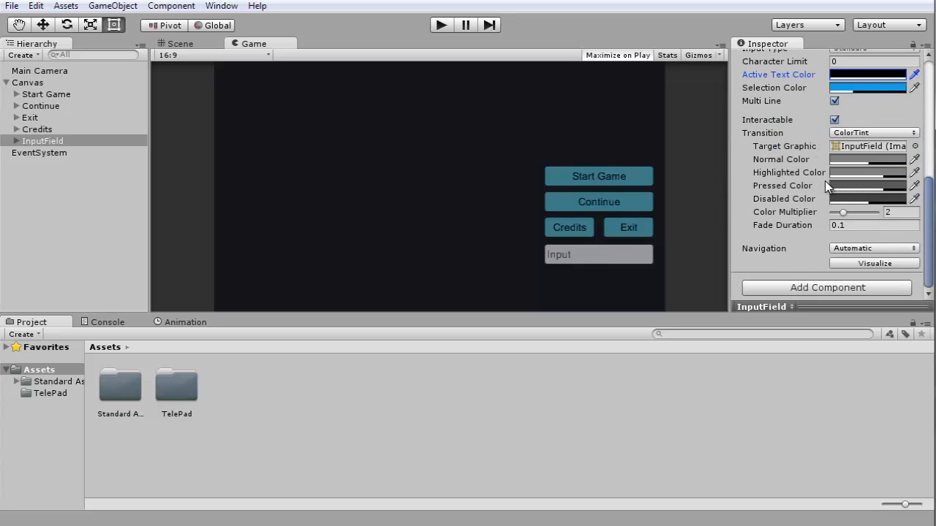
scroll(855, 213, up, 5)
click(441, 25)
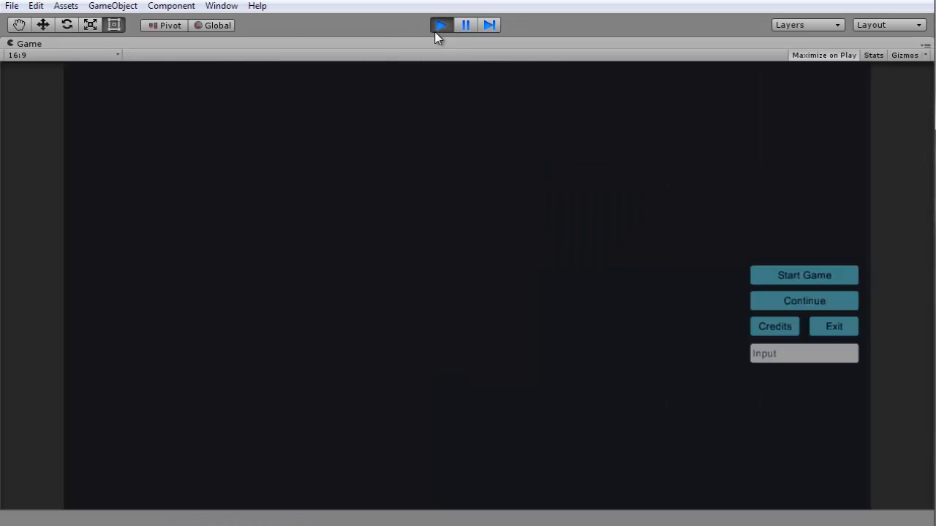
click(440, 24)
- Change the text of the input field's child Text object to "Username"
click(16, 141)
click(42, 153)
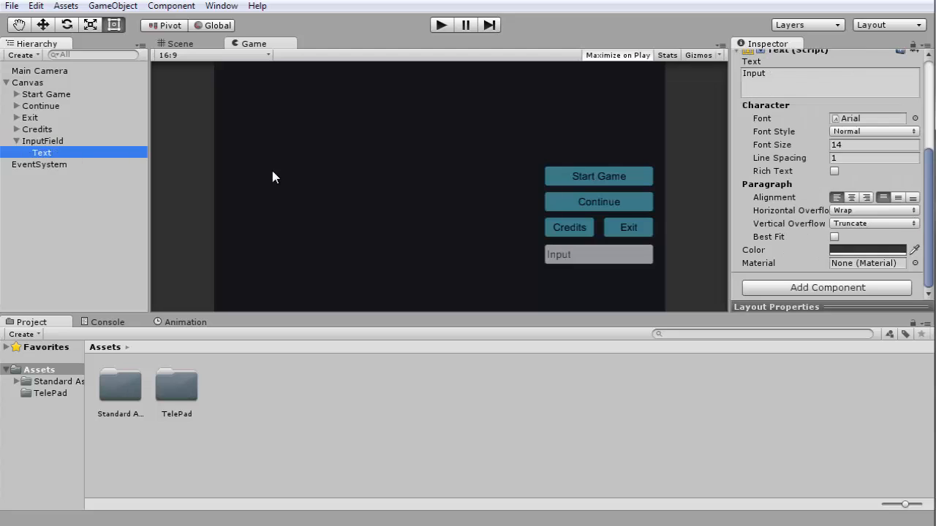
scroll(770, 185, up, 3)
click(812, 176)
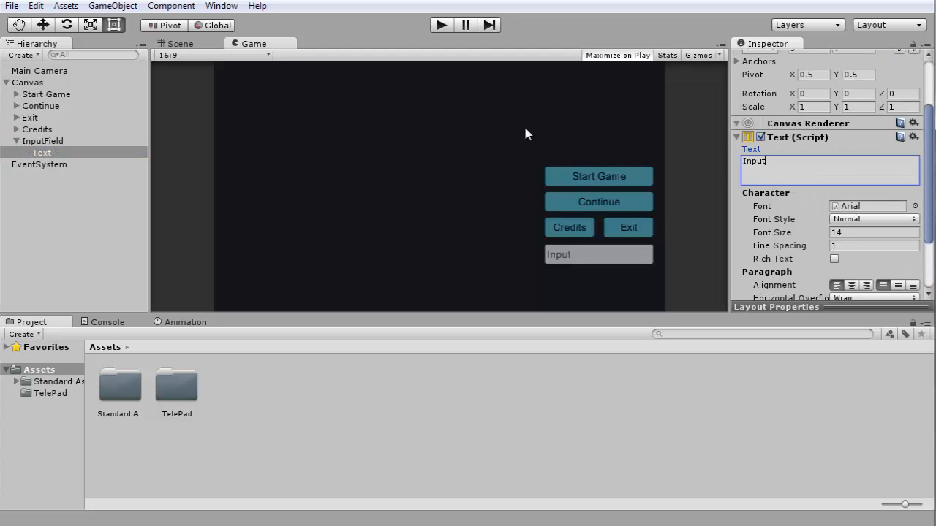
text(Username)
- Set the InputField's Character Limit to 16
click(38, 142)
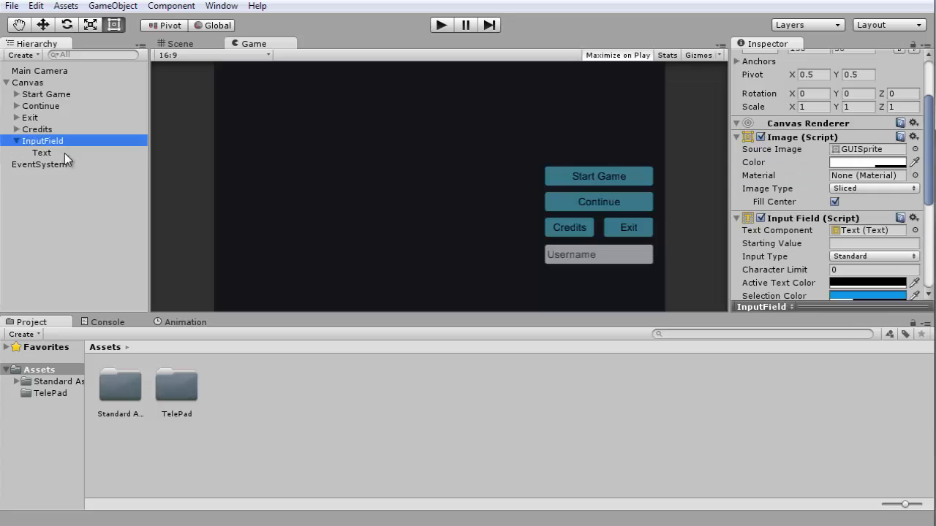
scroll(796, 208, down, 2)
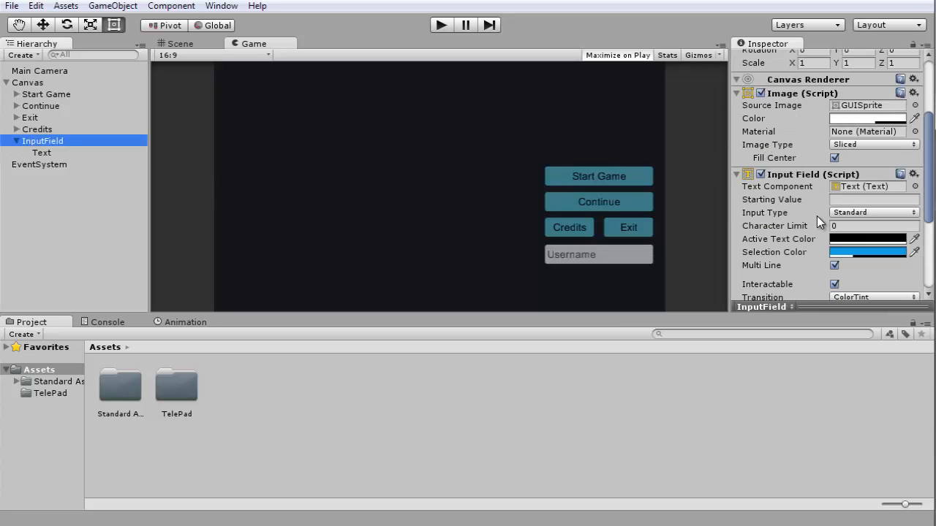
scroll(826, 225, down, 9)
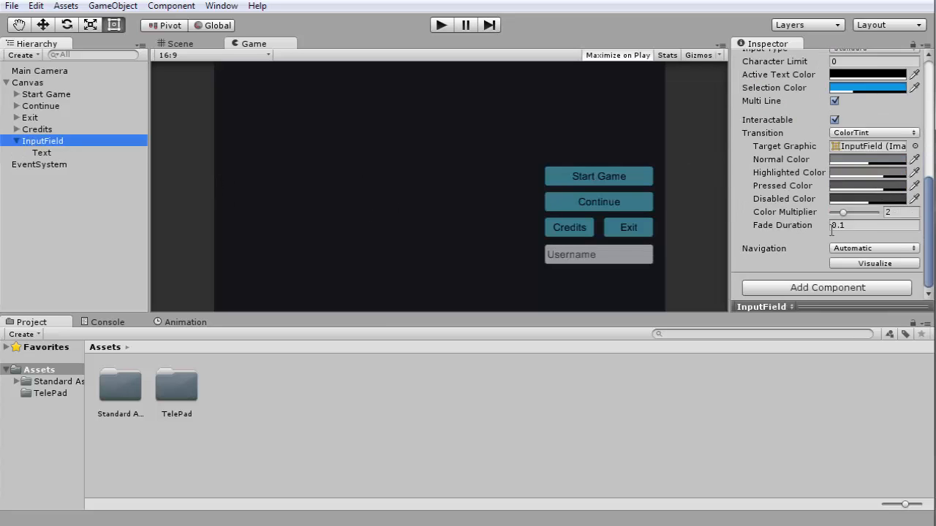
scroll(830, 229, up, 8)
scroll(834, 227, up, 2)
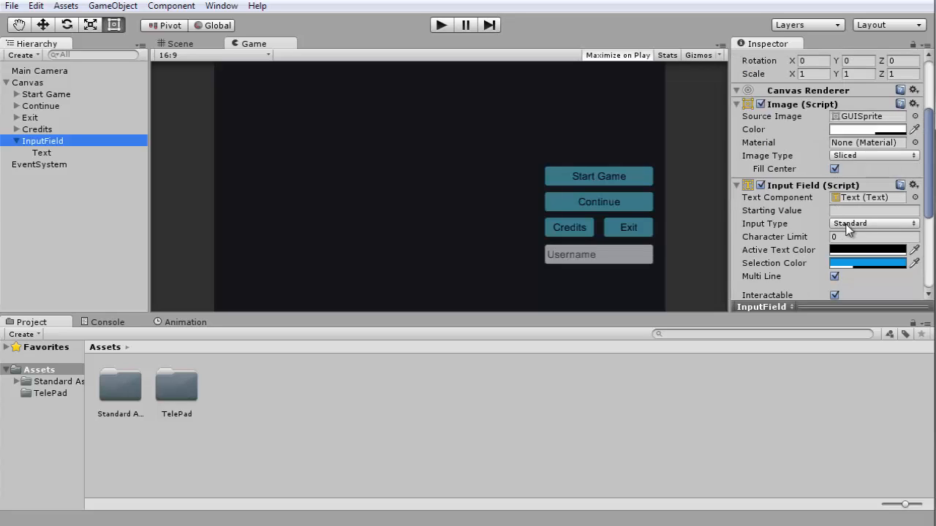
click(852, 237)
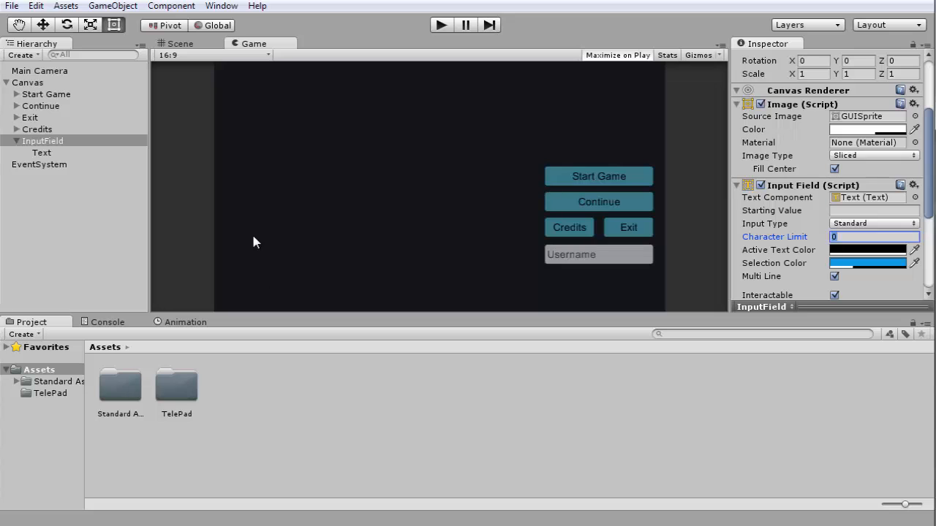
text(16)
- Run the game, test the character limit by entering random characters in the Username field, and stop play mode
key(ctrl+p)
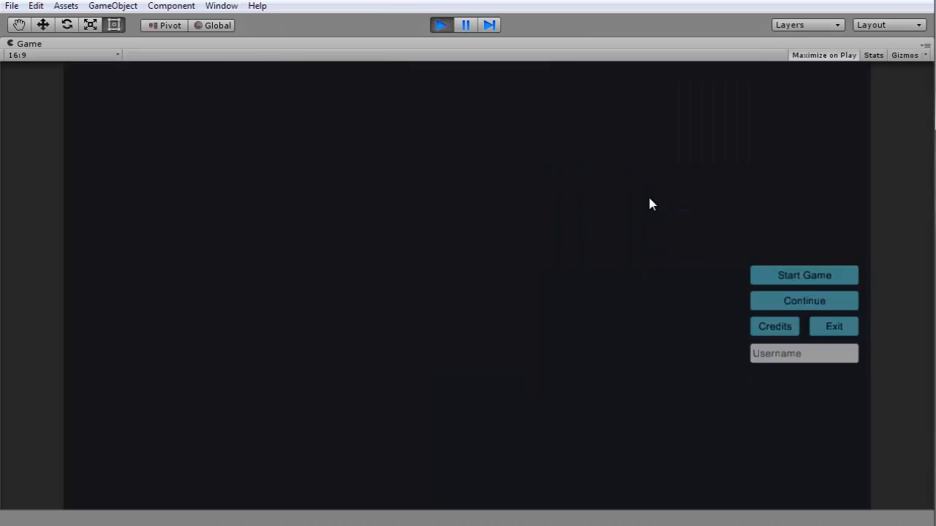
click(825, 355)
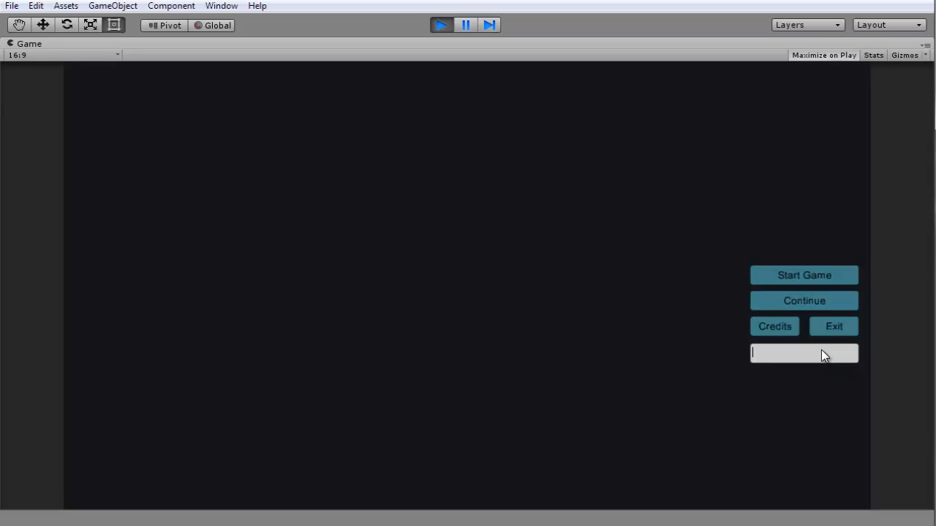
text(yryrey\\)
key(Return)
click(440, 25)
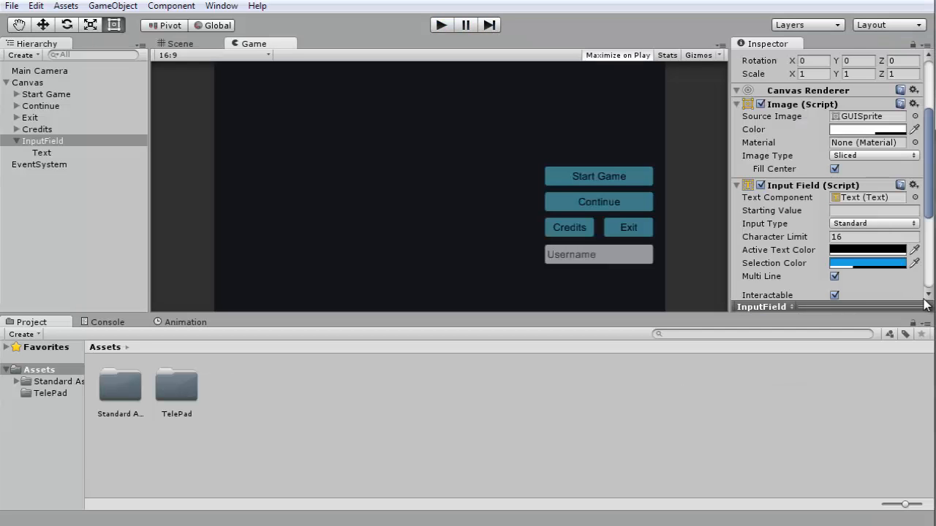
- Collapse the InputField, look through the UI object types that can be created, and inspect the EventSystem's components
click(17, 140)
click(21, 54)
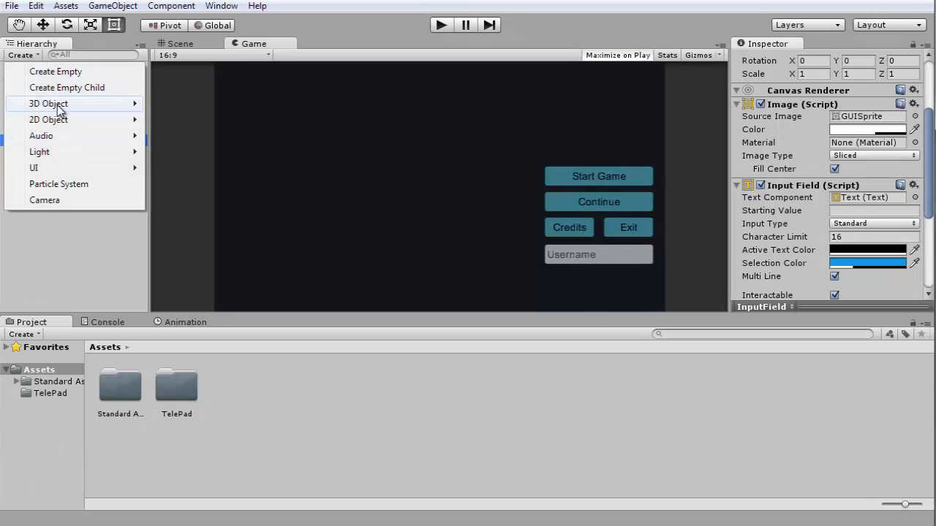
mouse_move(62, 168)
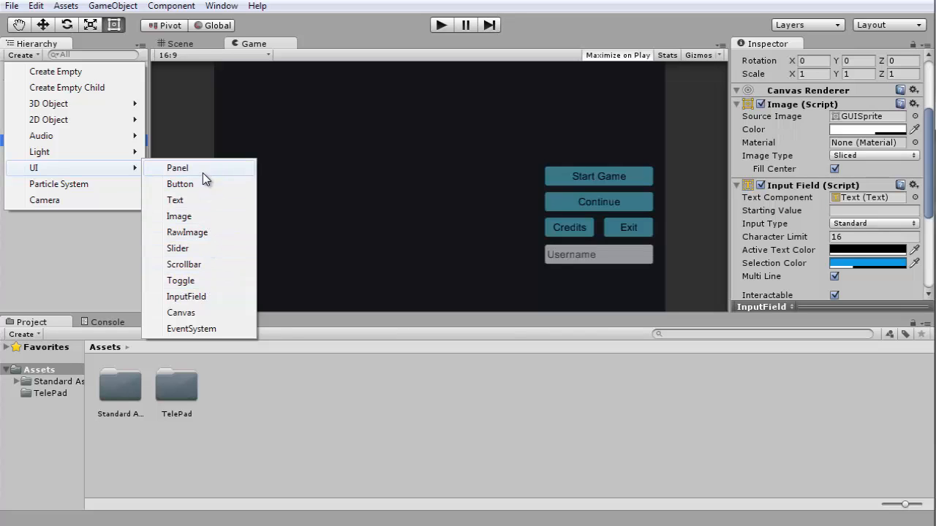
click(91, 247)
click(64, 152)
scroll(881, 214, down, 2)
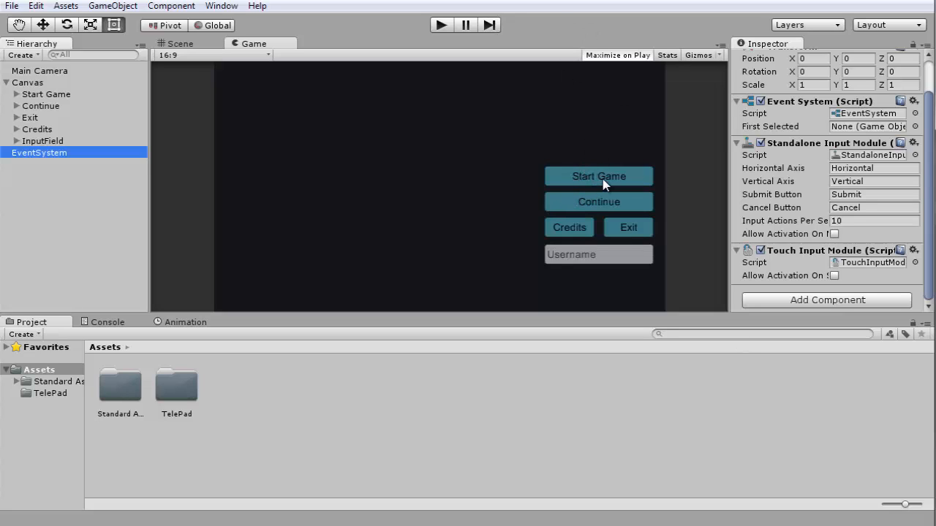
- Turn off Interactable on the Continue button and check its disabled look in play mode
click(41, 106)
scroll(876, 231, down, 4)
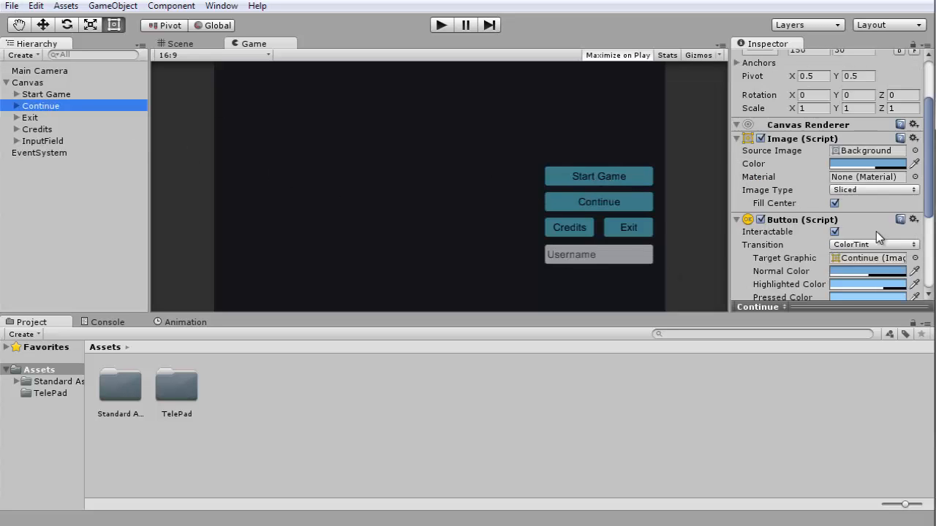
click(834, 188)
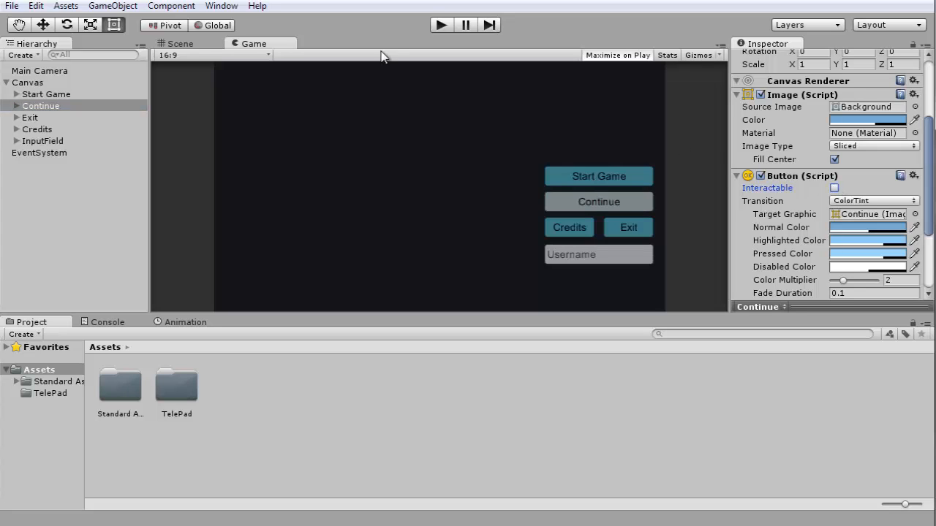
click(440, 25)
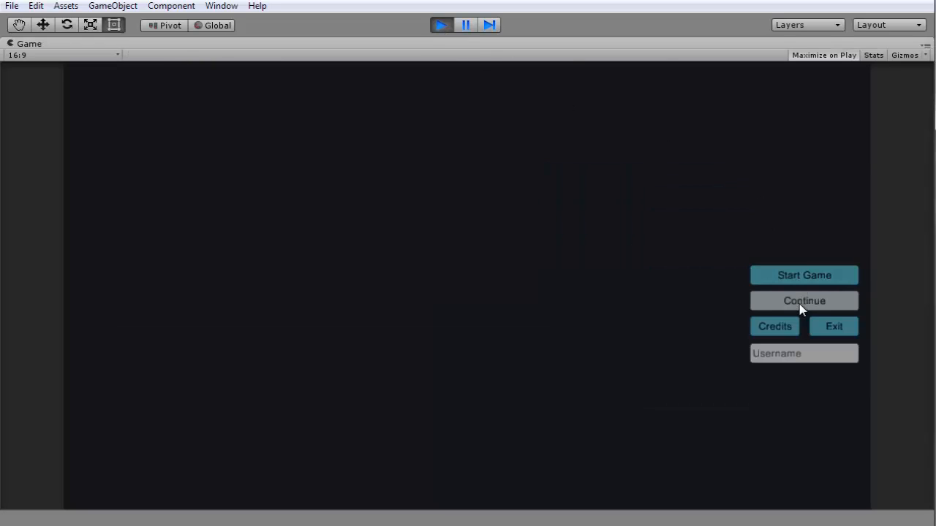
click(439, 26)
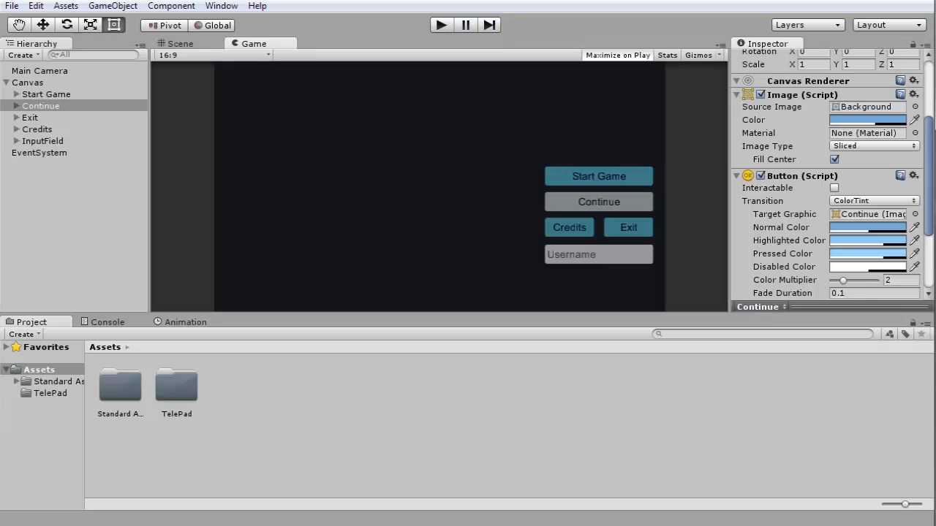